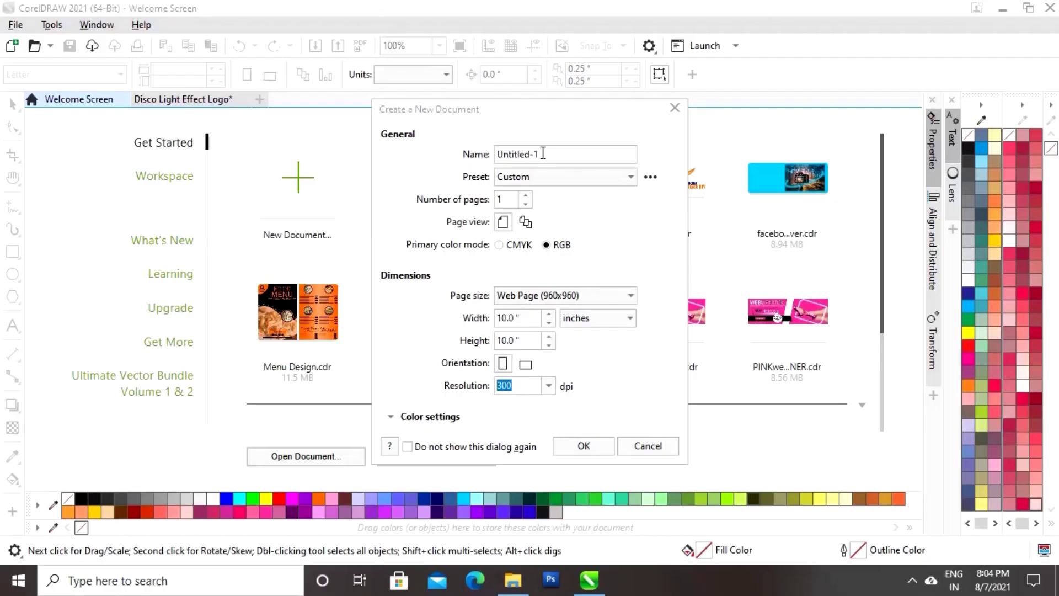
- Create the new 10 × 10 inch RGB document with the name "Disco Light Effect Logo"
click(543, 152)
key(BackSpace)
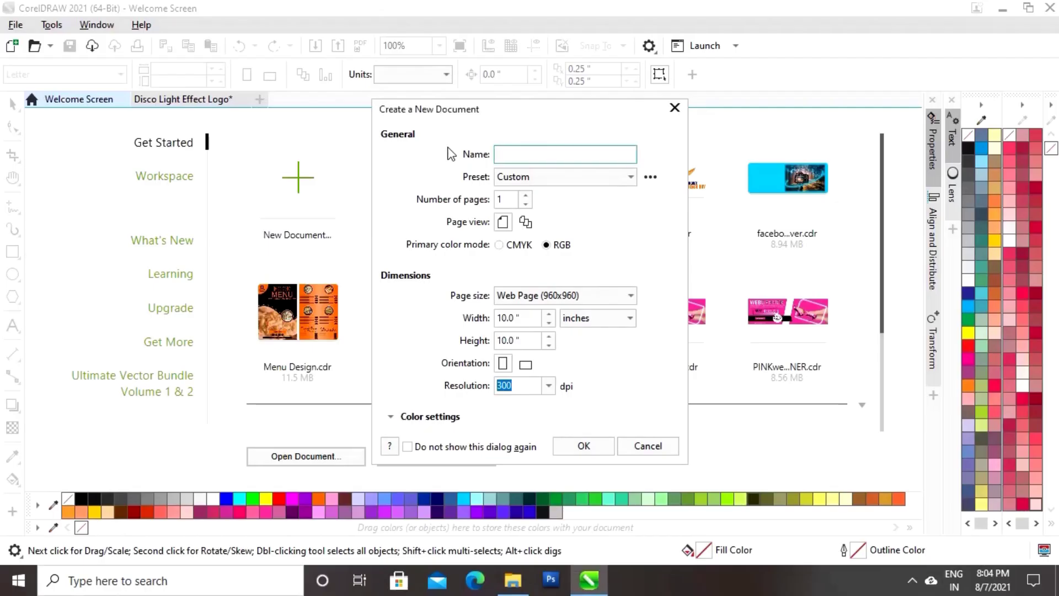
text(Disco Light Effect Lo)
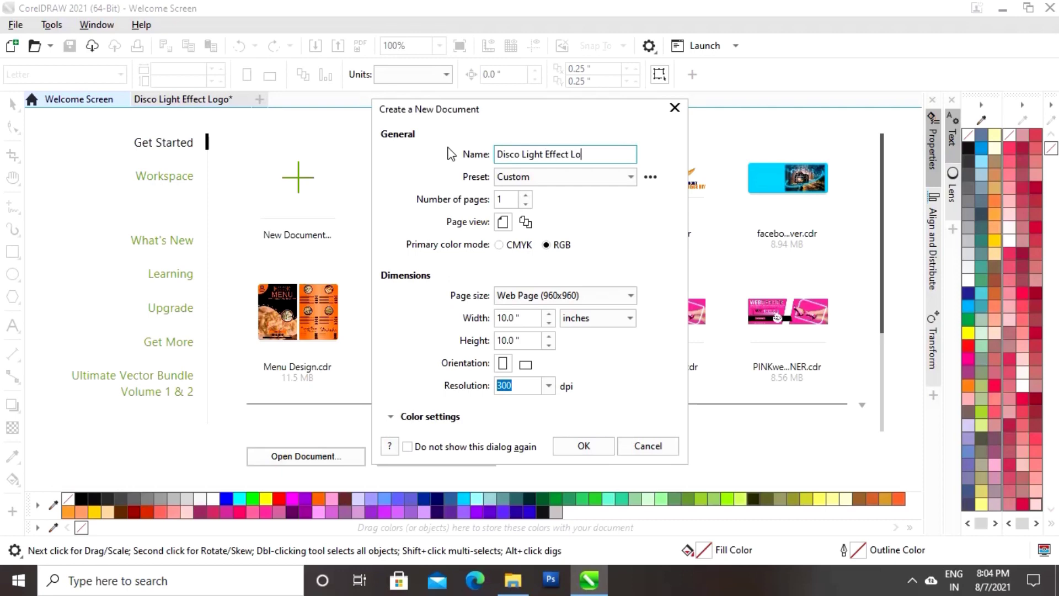
text(go)
click(588, 444)
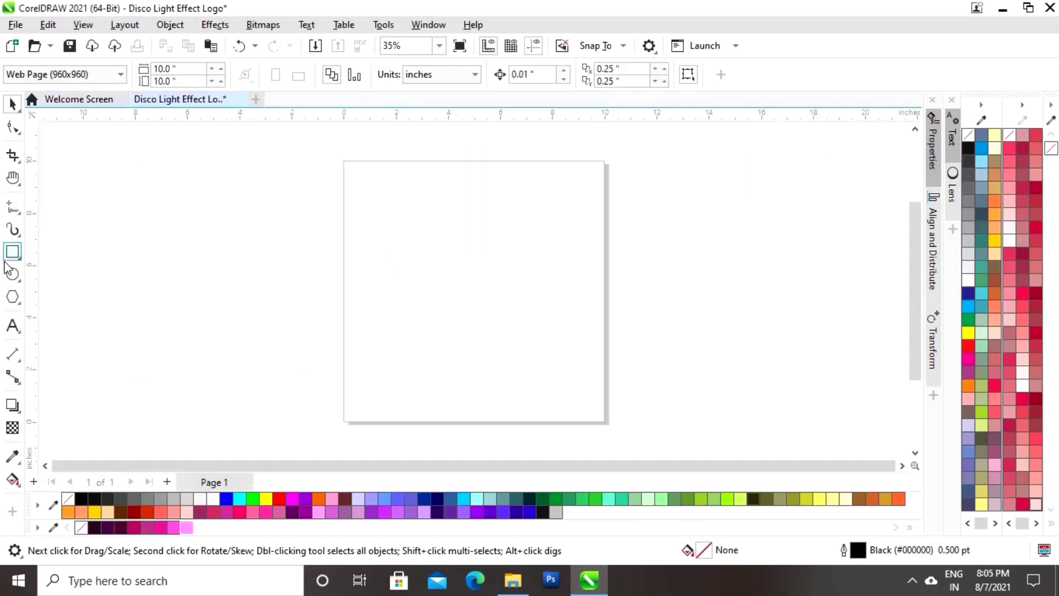
- Draw an ellipse near the middle of the page and set its width and height to 3 inches
click(12, 274)
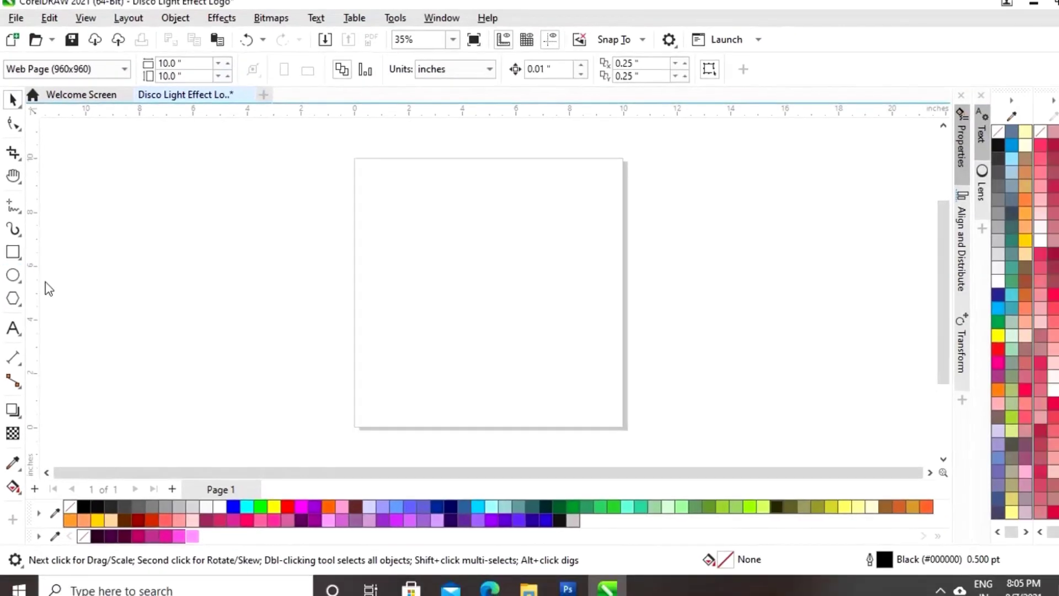
click(12, 274)
drag(423, 250, 543, 360)
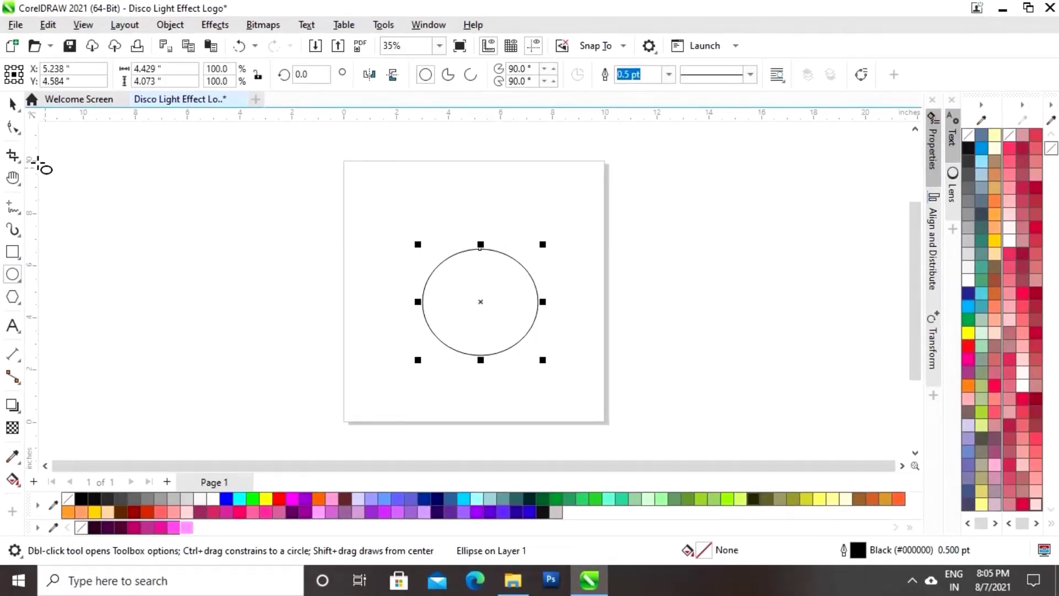
double_click(166, 69)
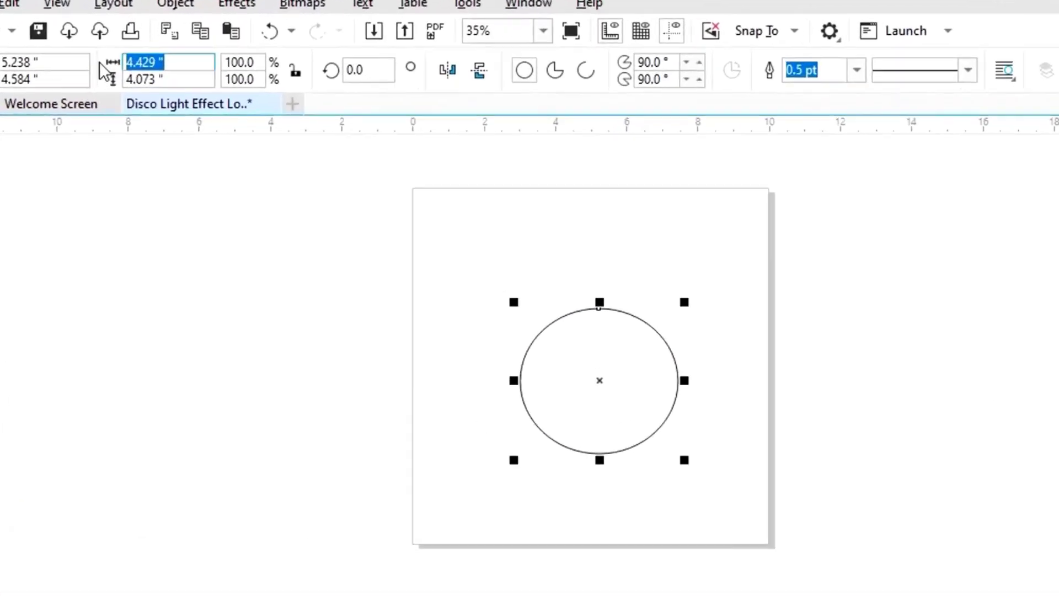
text(3)
key(Tab)
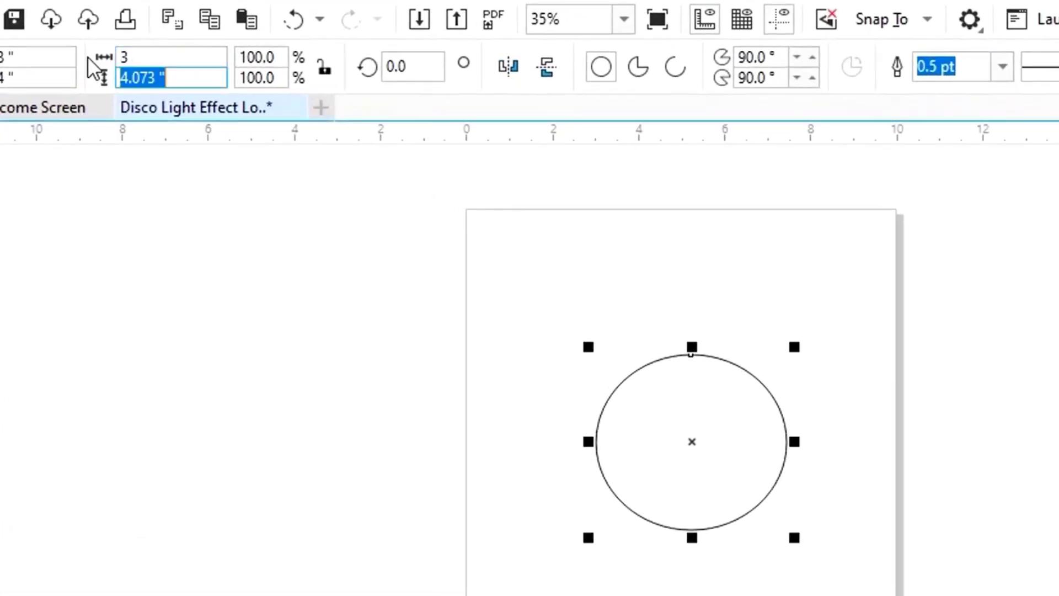
text(3)
key(Return)
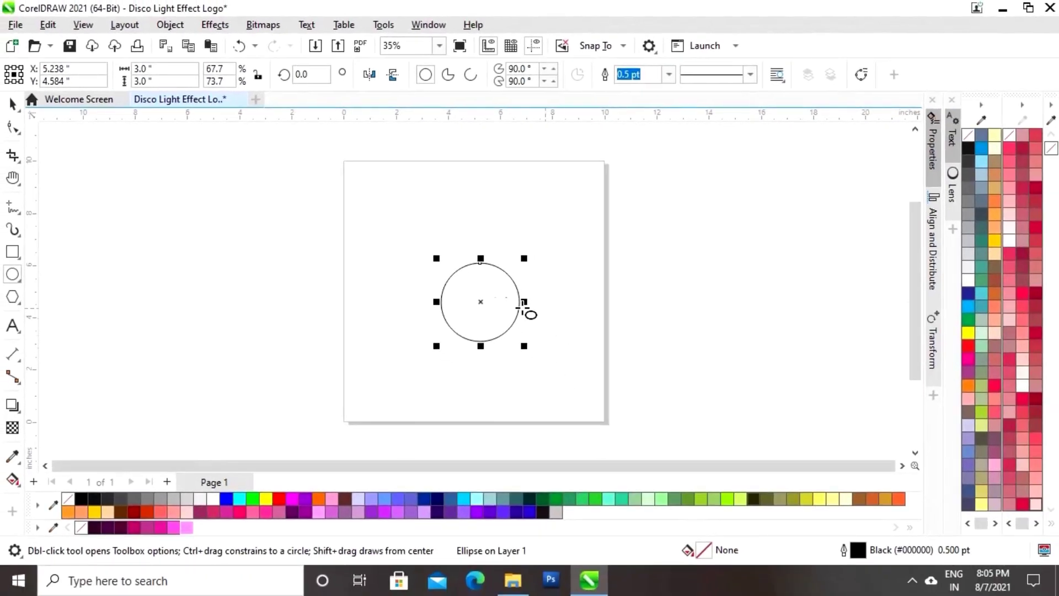
- Duplicate the 3-inch circle, shrink one of the two to about 0.24 inch and place it at the top edge of the large circle
click(12, 104)
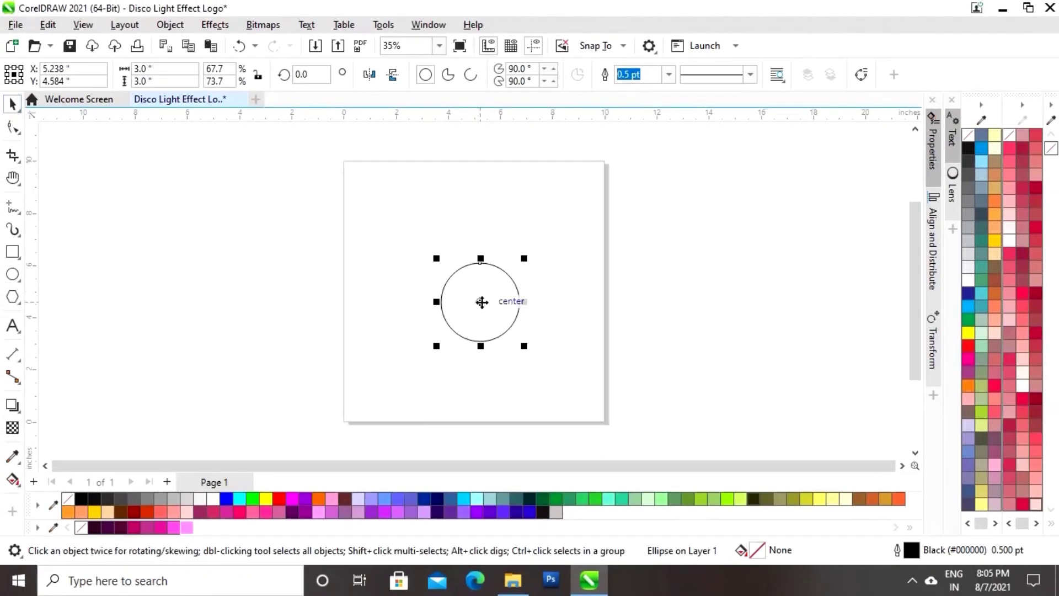
drag(480, 301, 613, 271)
click(595, 292)
click(504, 298)
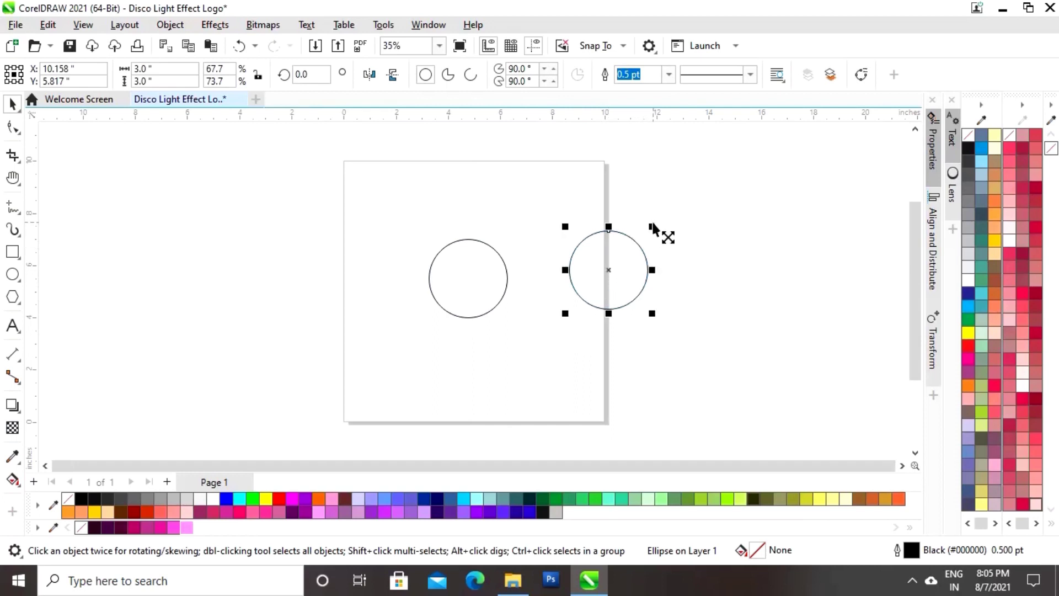
drag(651, 223, 468, 238)
click(601, 221)
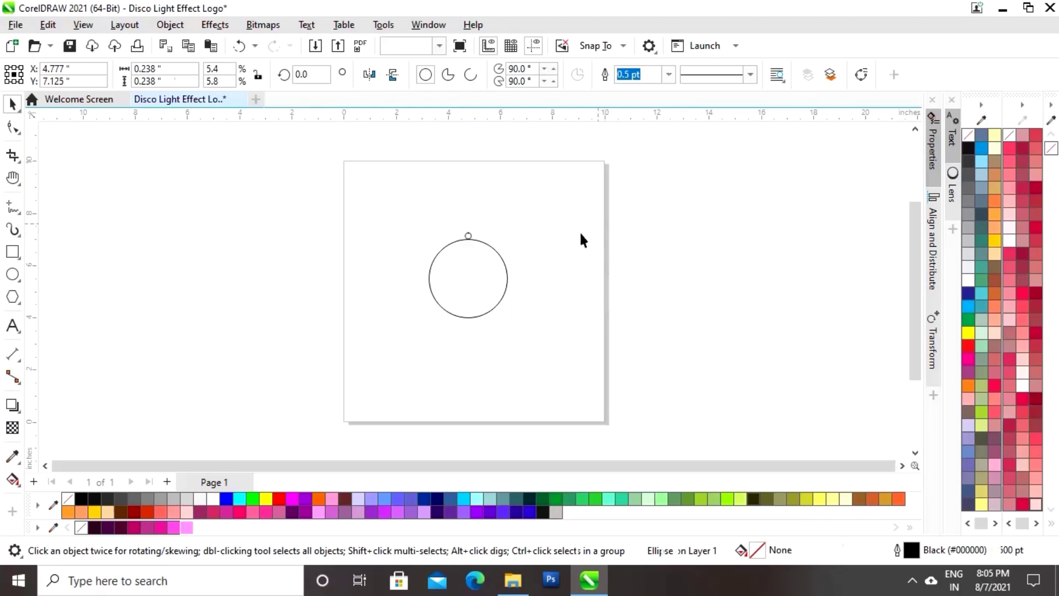
- Align the large and small circles by their horizontal centers at X 5.0 inches
drag(414, 204, 558, 347)
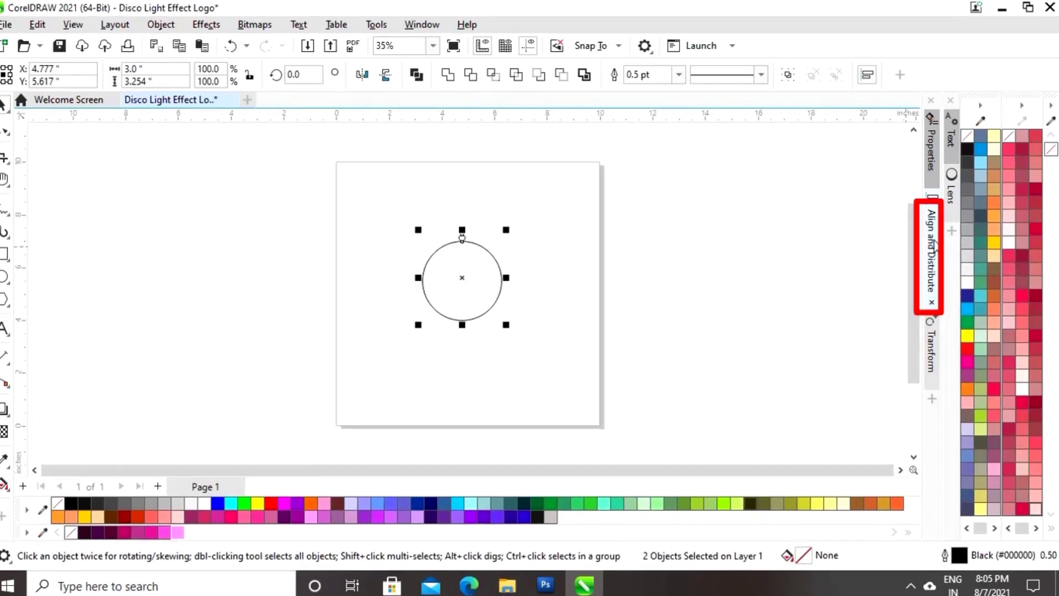
click(938, 243)
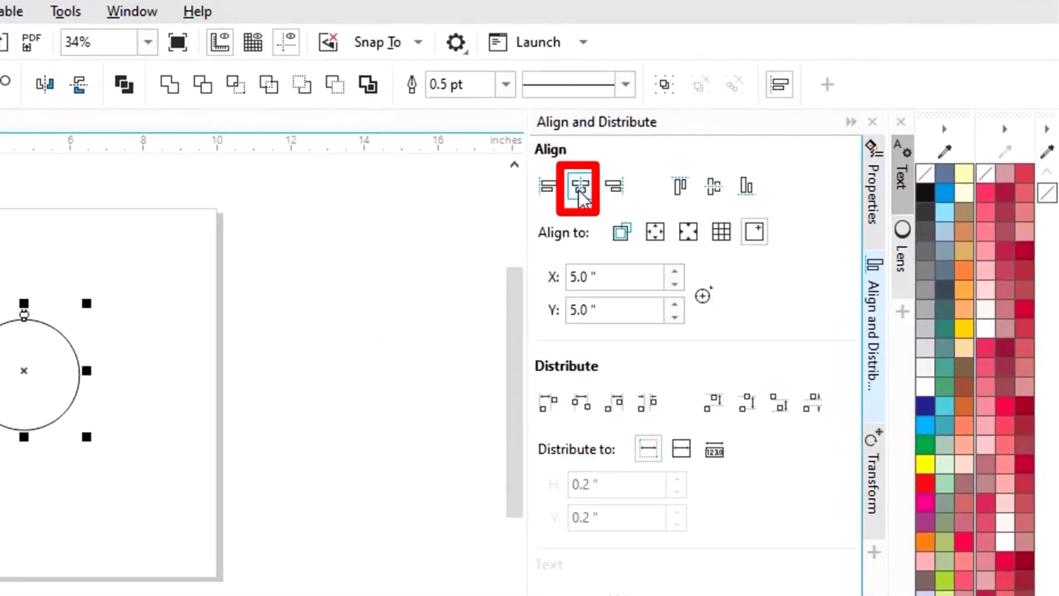
click(582, 187)
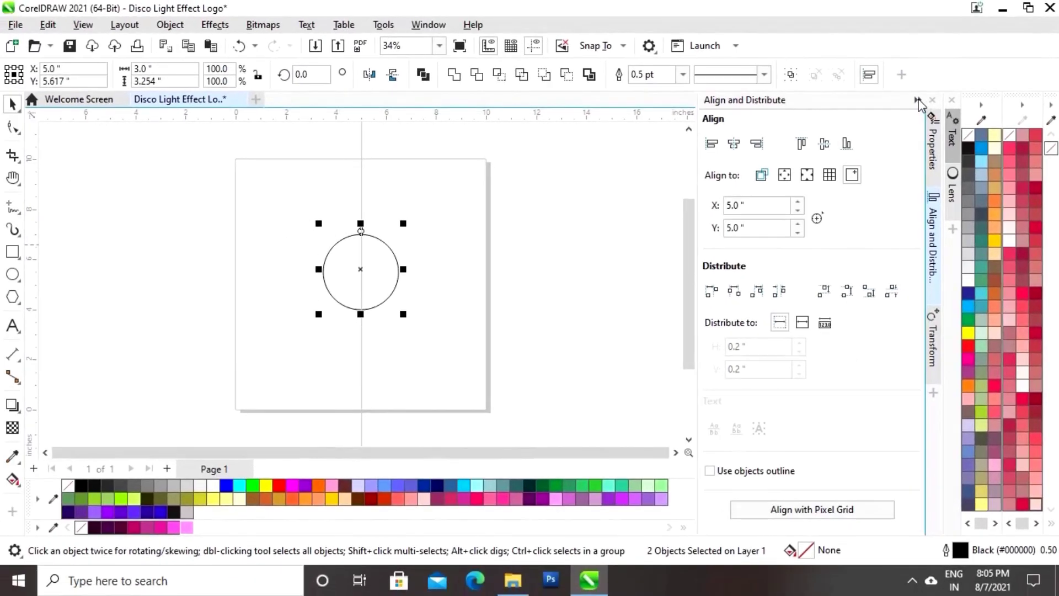
click(917, 100)
click(506, 285)
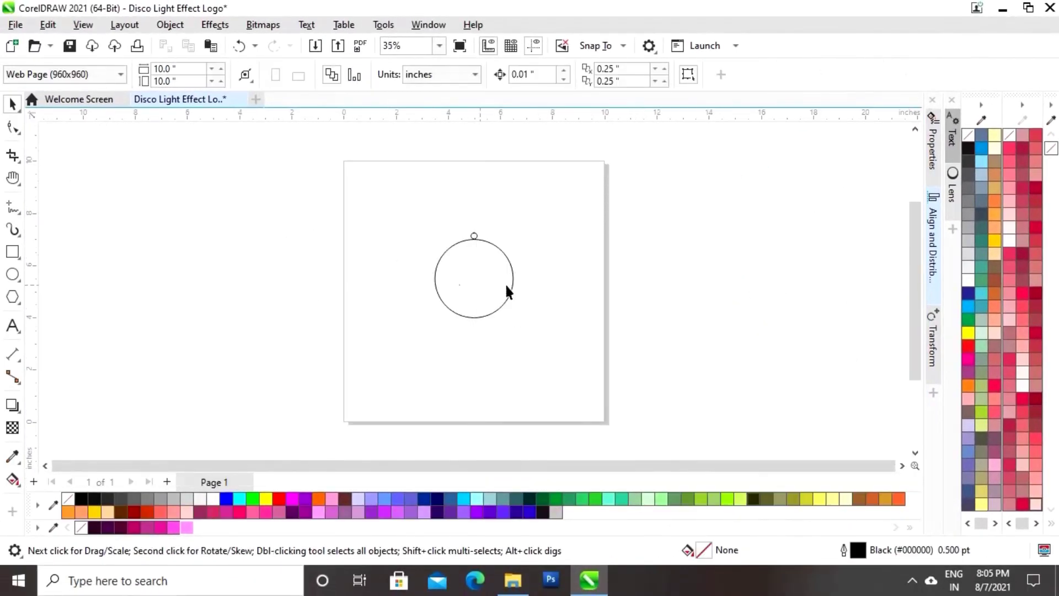
- Nudge the small circle up by about 0.07 inch to leave a gap above the large circle
click(474, 235)
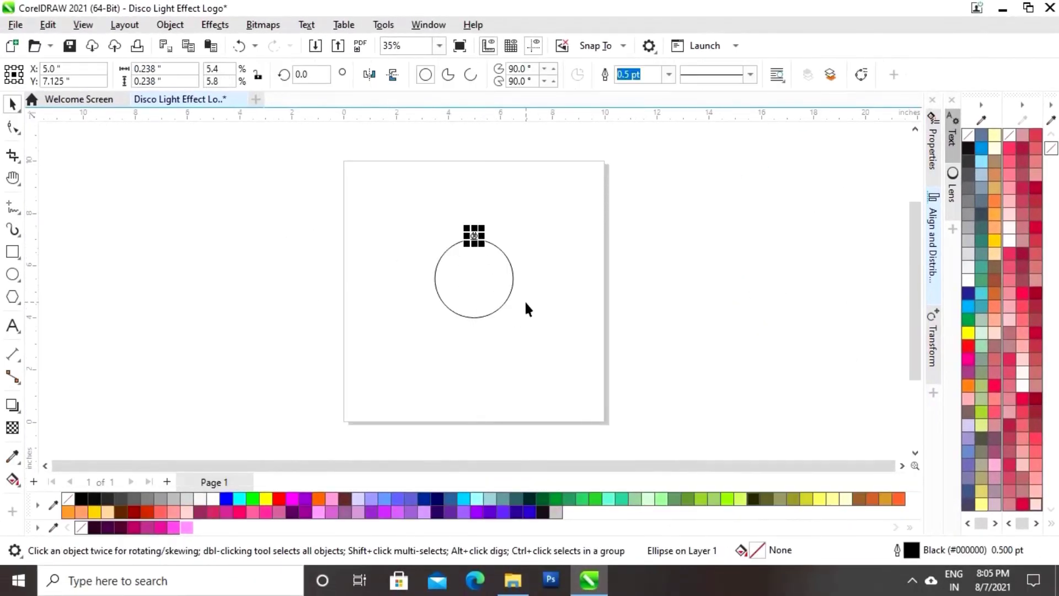
key(z)
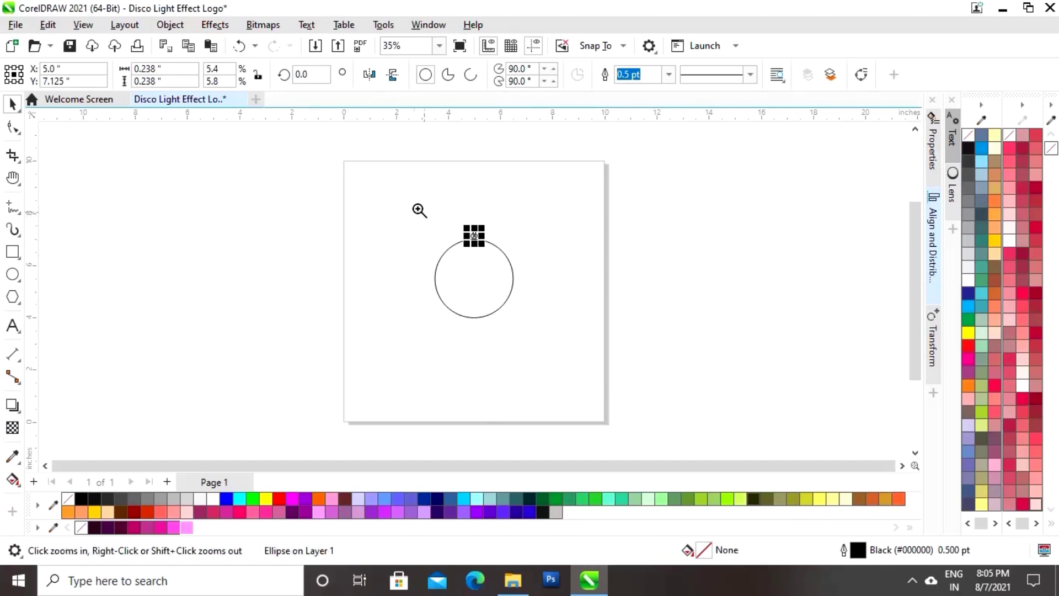
drag(380, 189, 577, 330)
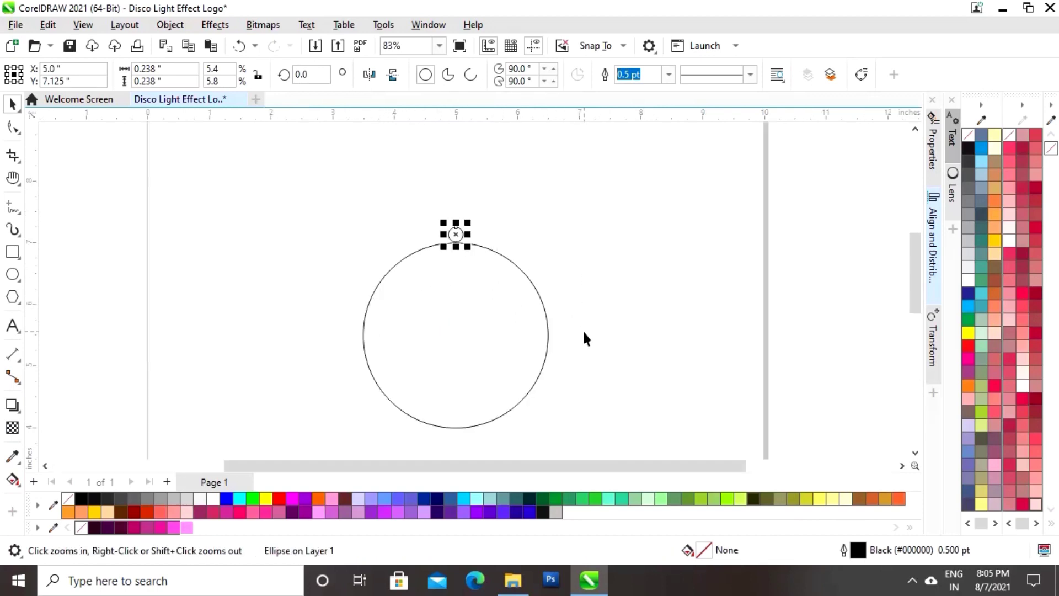
key(Escape)
key(space)
click(459, 235)
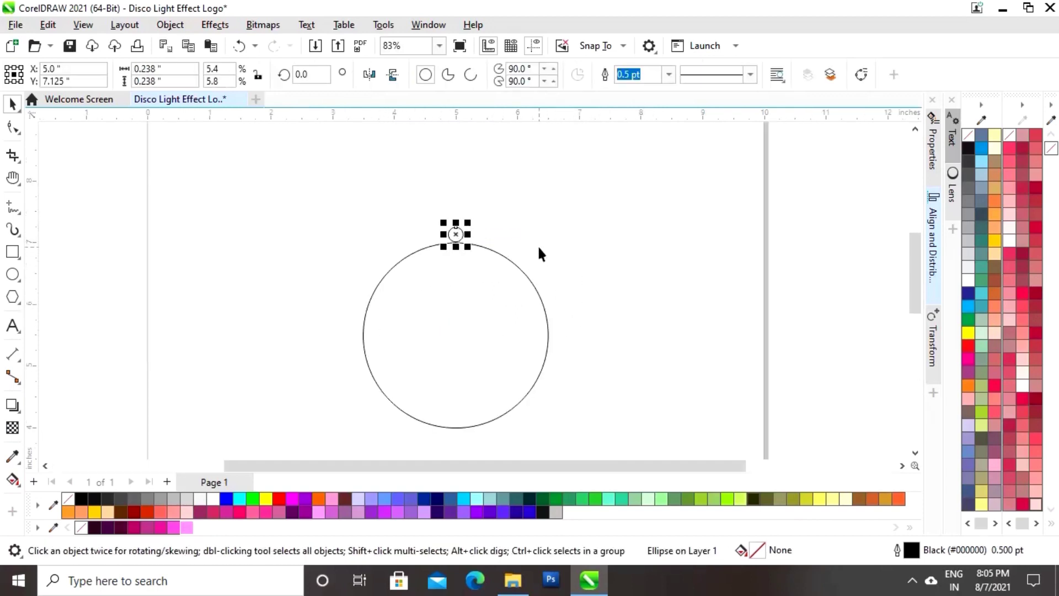
key(Up)
key(Up)
key(Up)
key(Up)
key(Up)
key(Up)
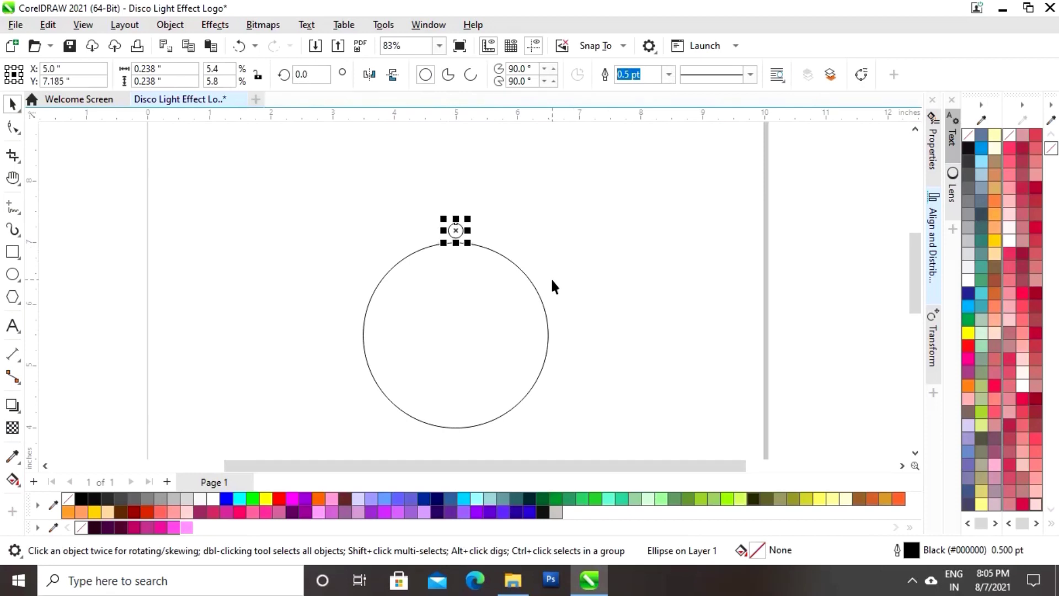
key(Escape)
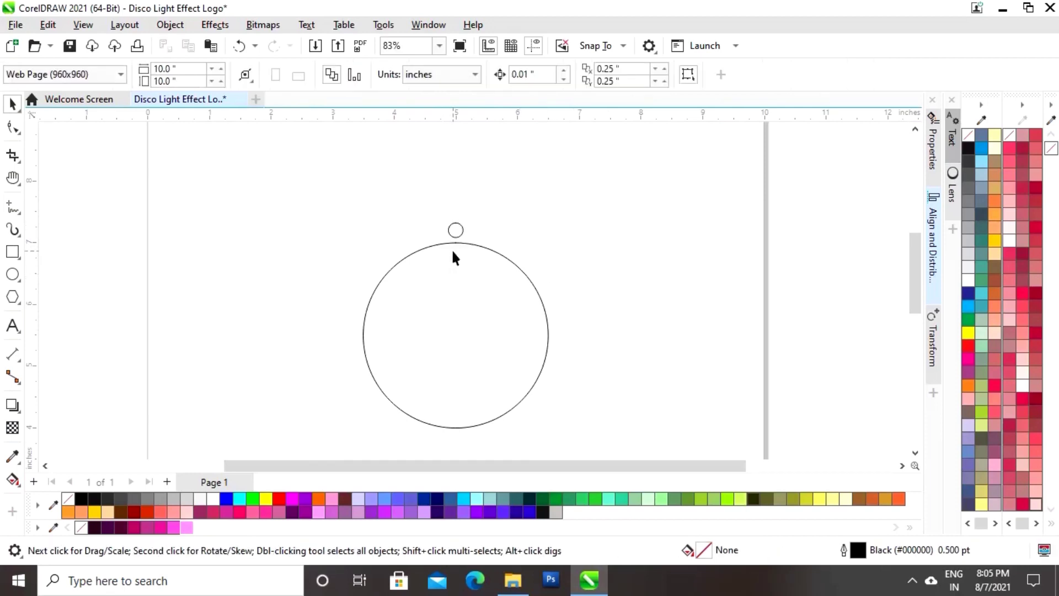
- Move the small circle's center of rotation to the center of the large circle
click(456, 229)
click(455, 230)
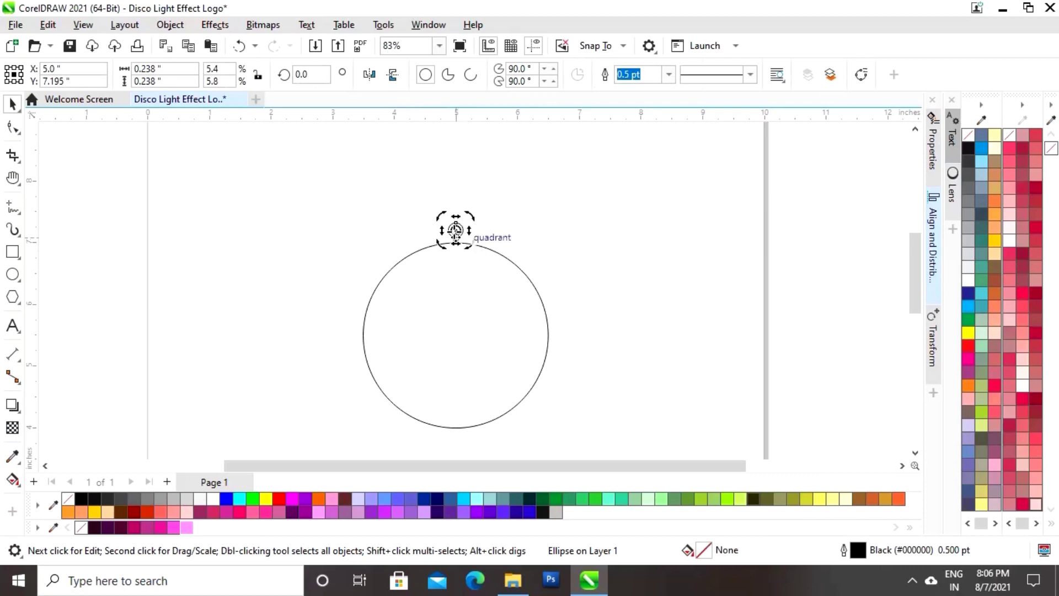
drag(455, 230, 455, 334)
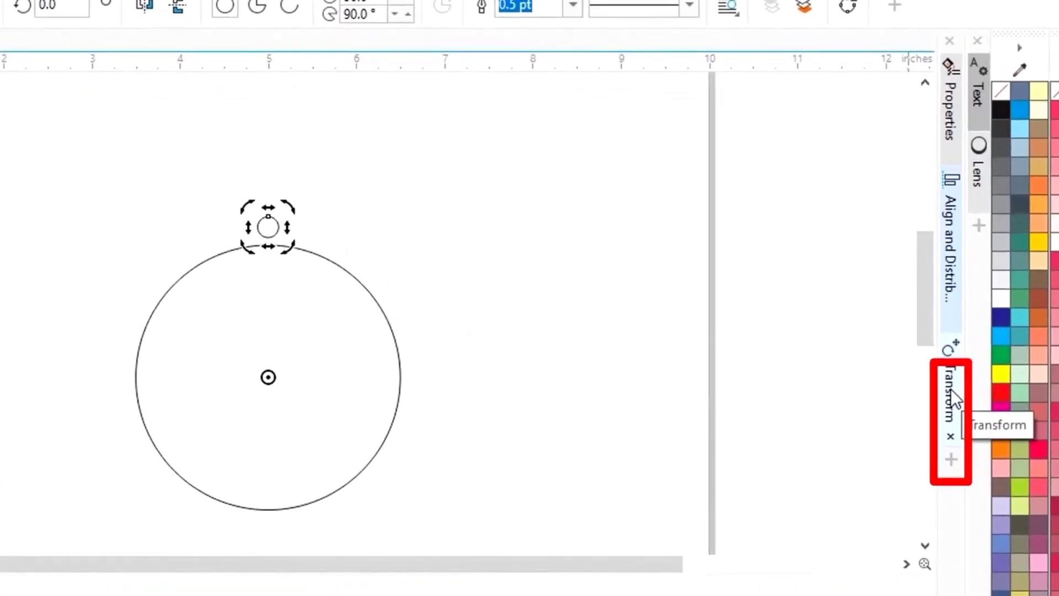
- Rotate the small circle around the large one by an angle of 360/40 with 39 copies to form a full ring
click(952, 389)
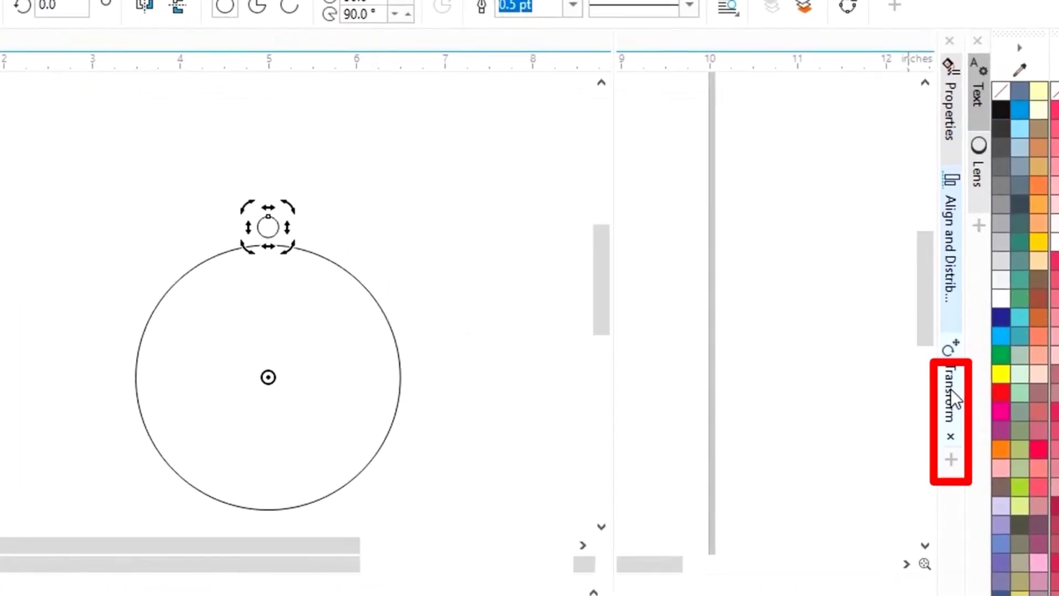
double_click(745, 144)
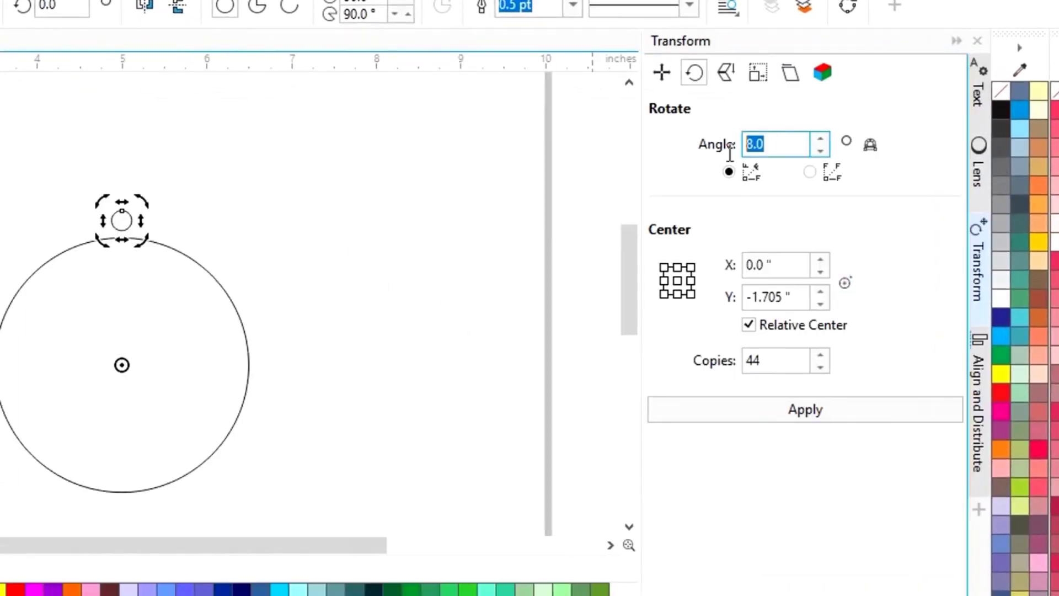
text(360/40)
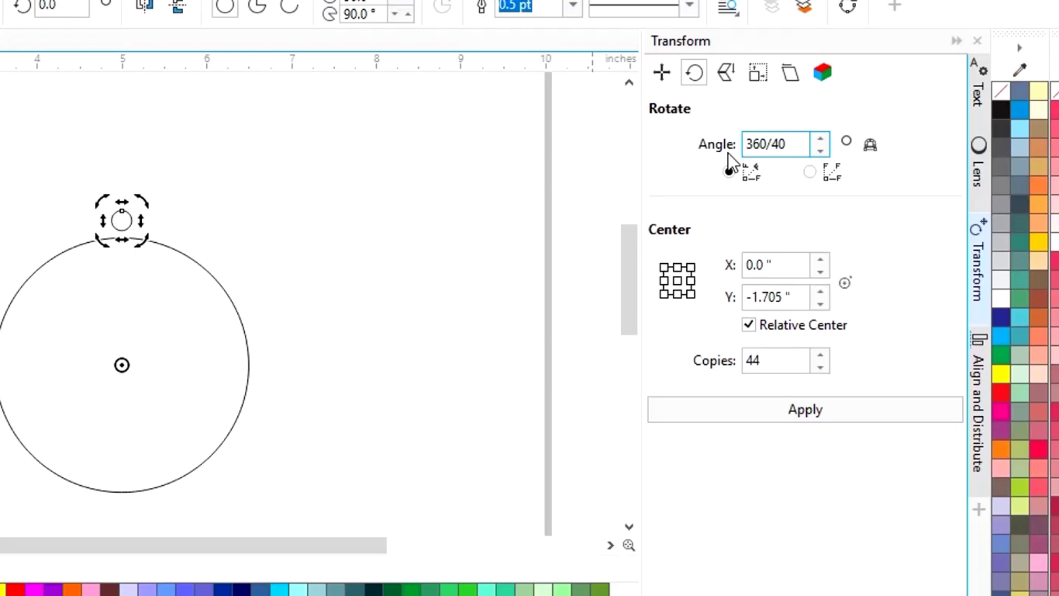
double_click(783, 360)
text(3)
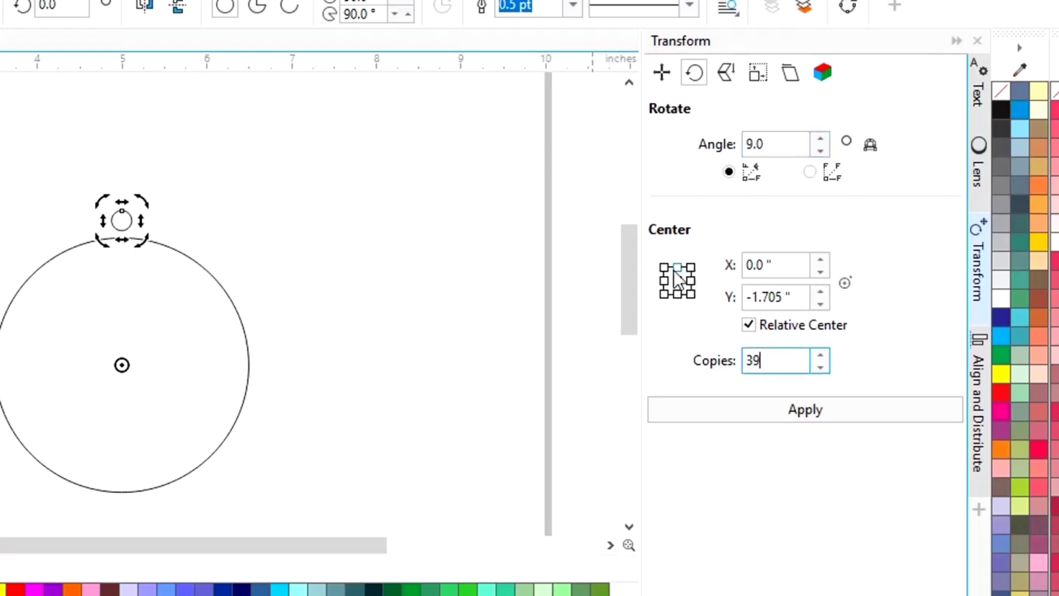
text(9)
key(Return)
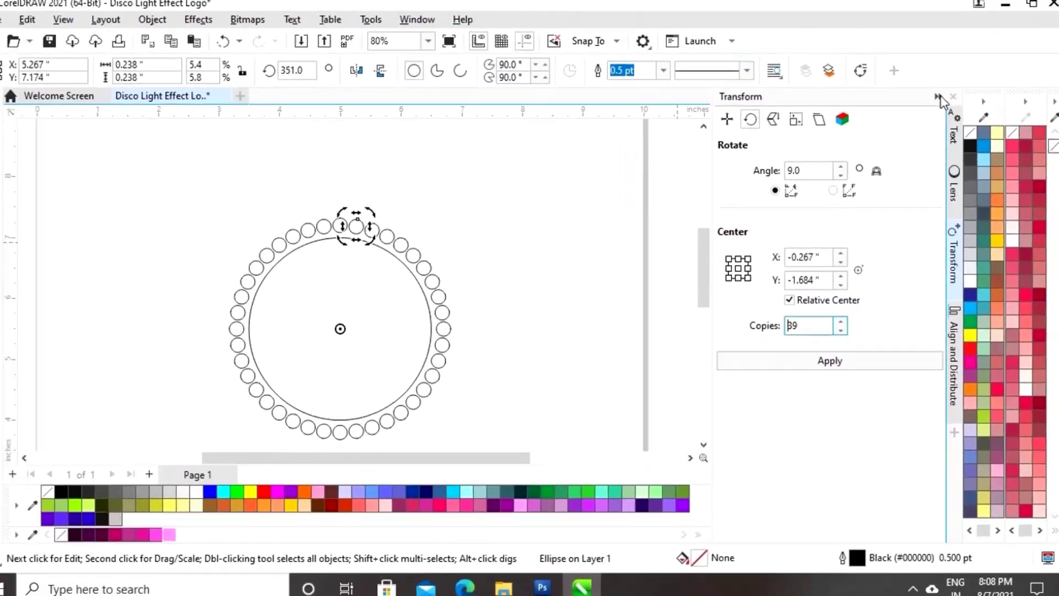
click(956, 41)
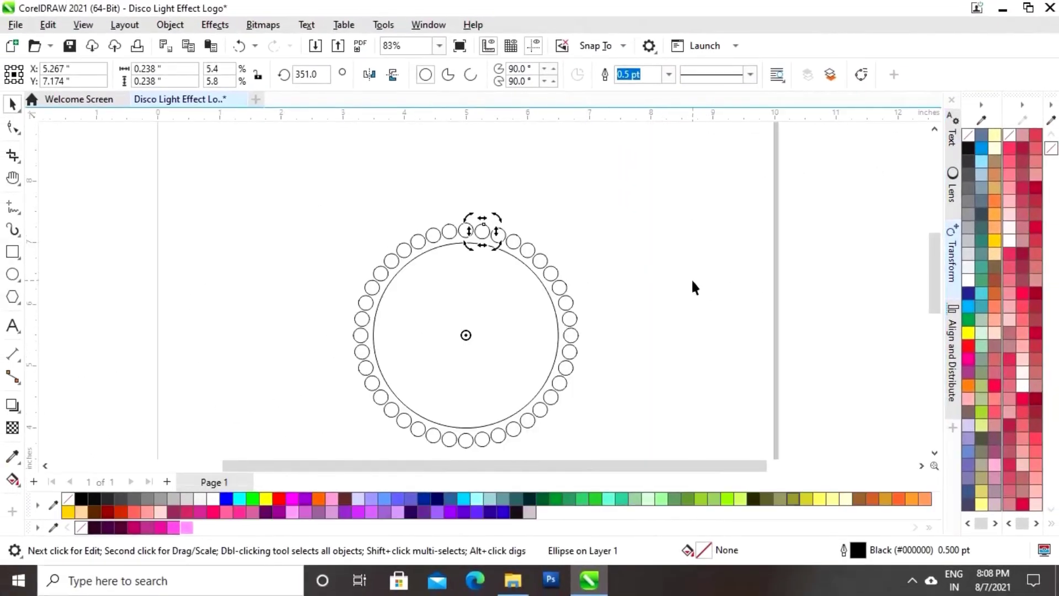
click(740, 357)
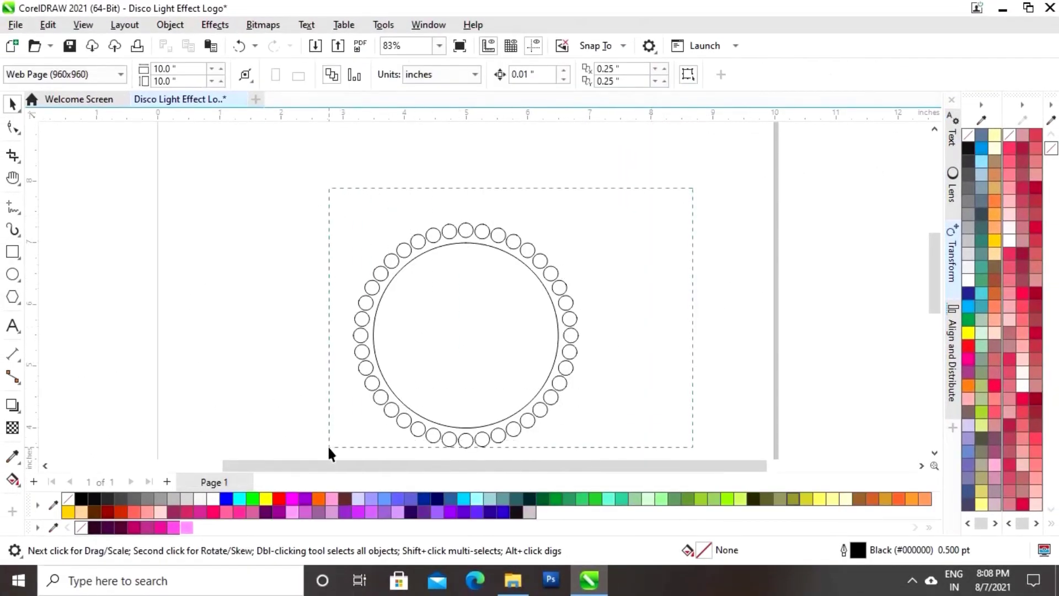
- Select all the small ring circles without the large circle and group them
drag(329, 449, 326, 425)
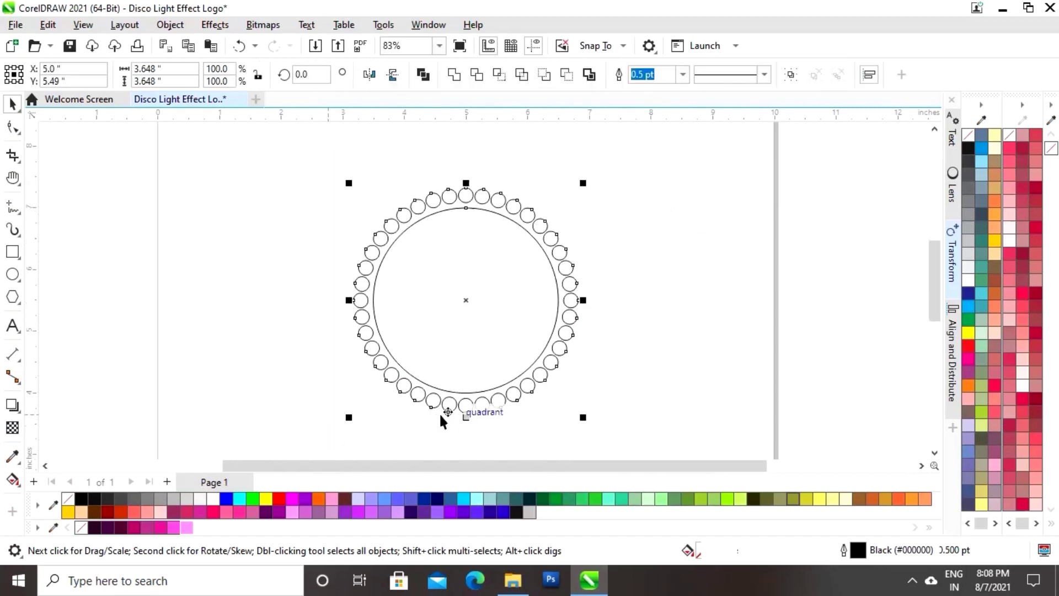
shift+click(525, 370)
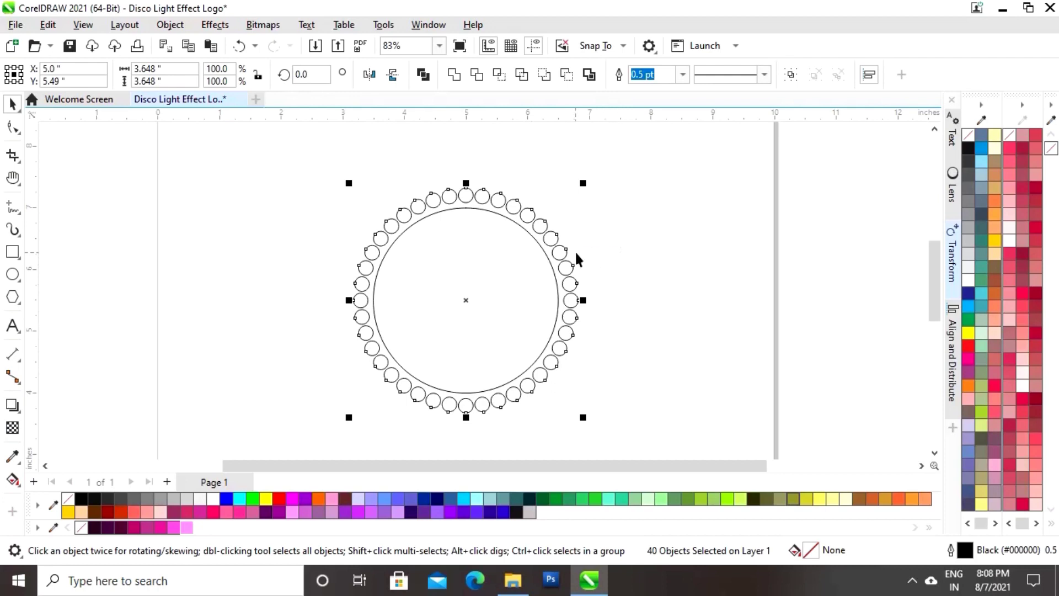
key(ctrl+z)
right_click(568, 300)
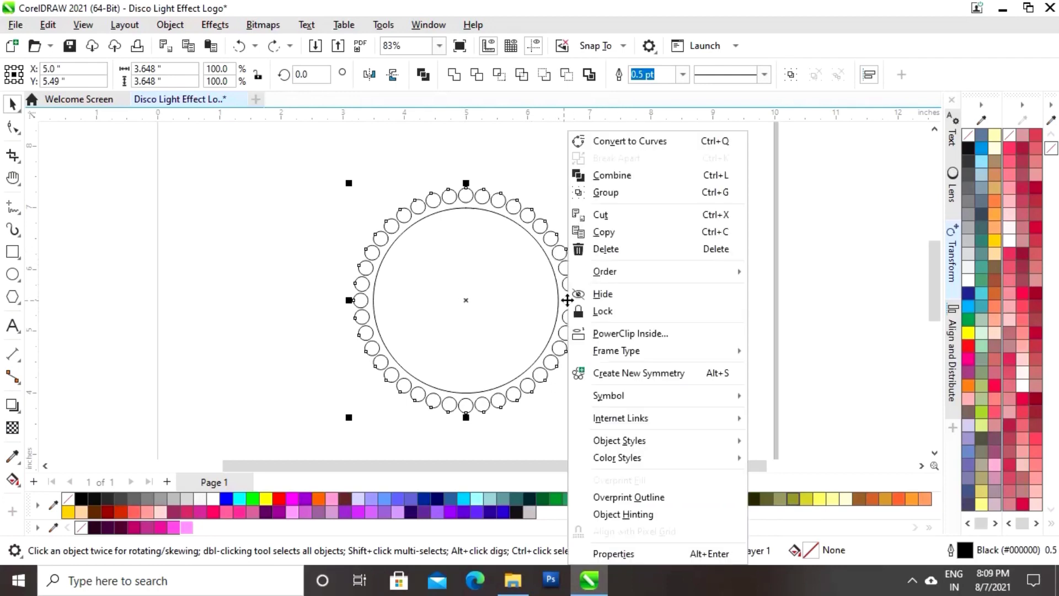
click(638, 197)
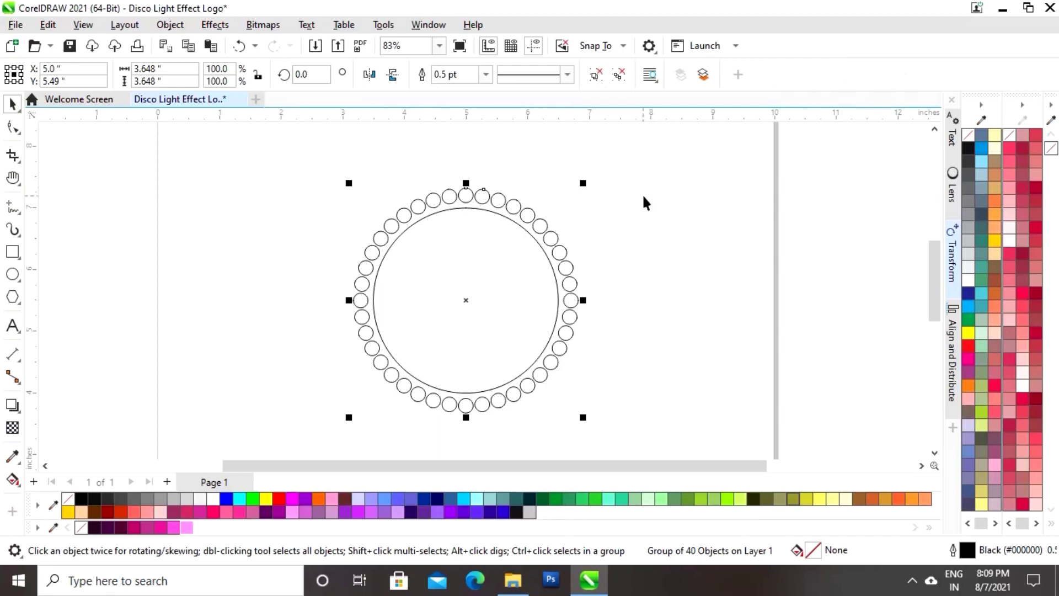
click(650, 233)
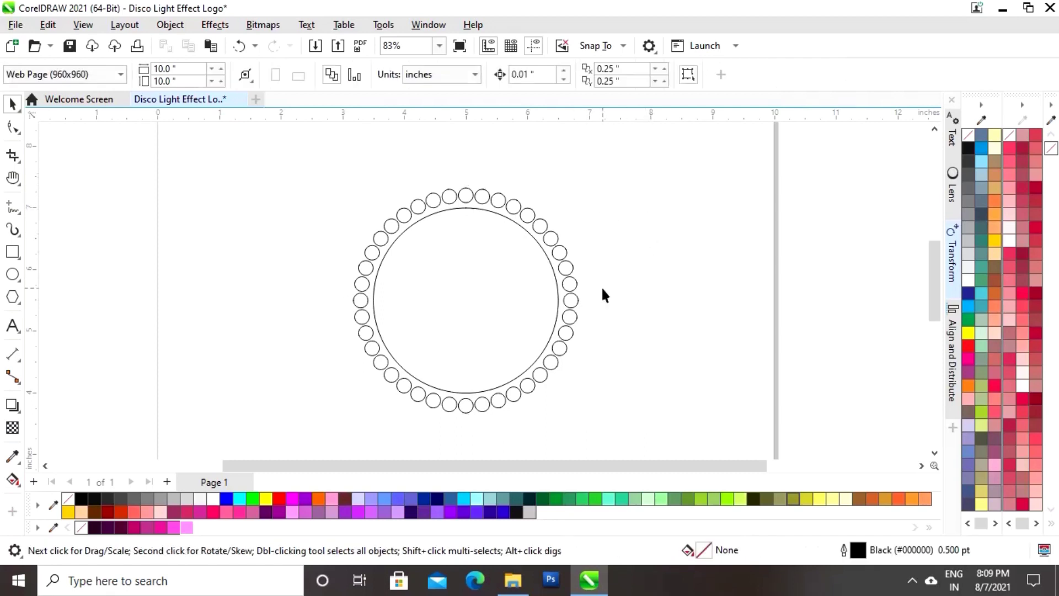
- Fill the grouped ring of small circles with light pink #FF8FFF and remove its outline
click(572, 300)
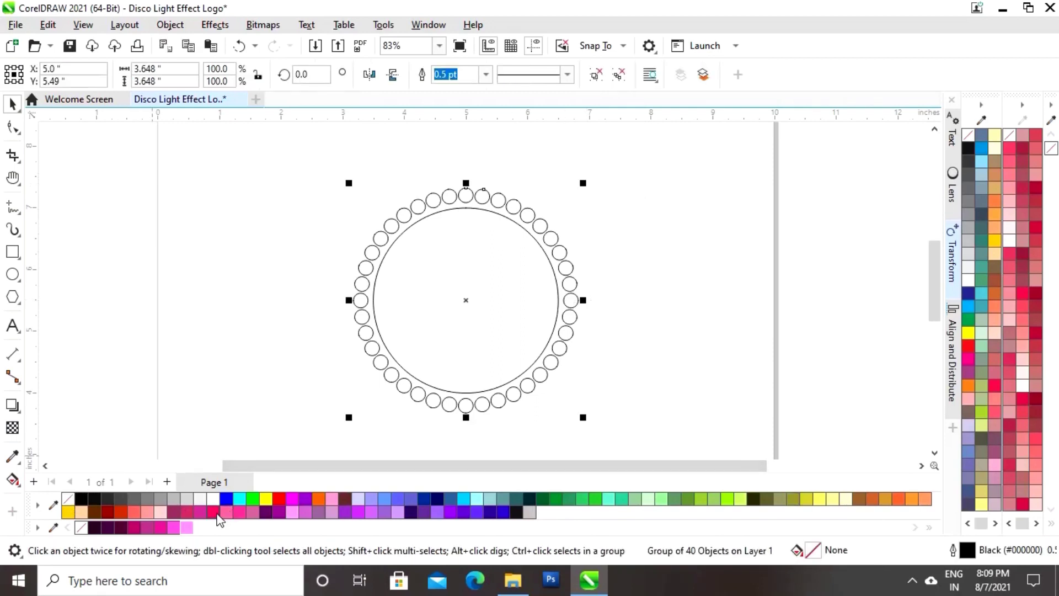
click(187, 528)
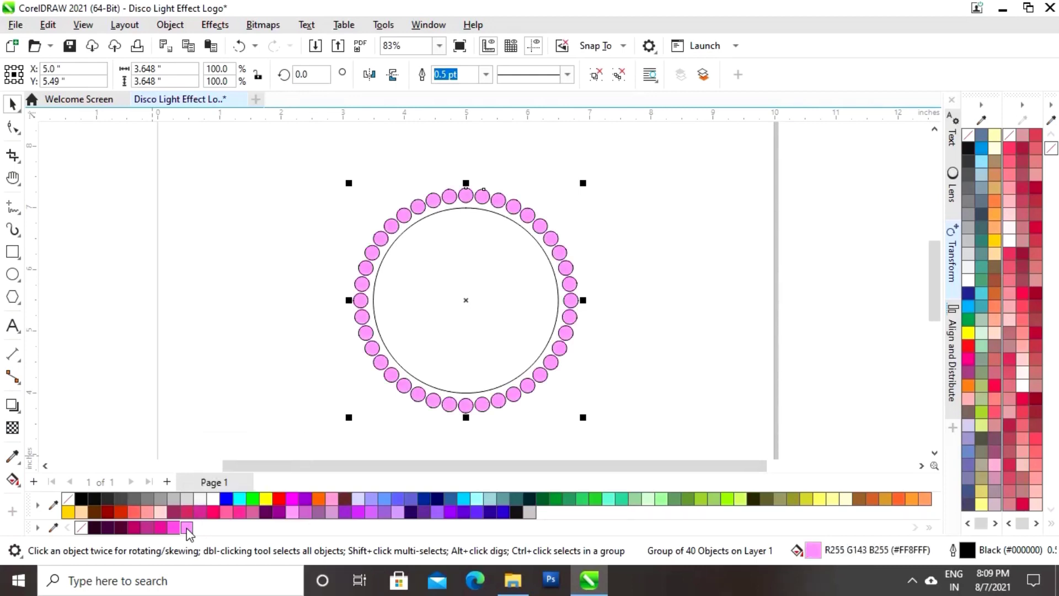
right_click(70, 498)
click(367, 432)
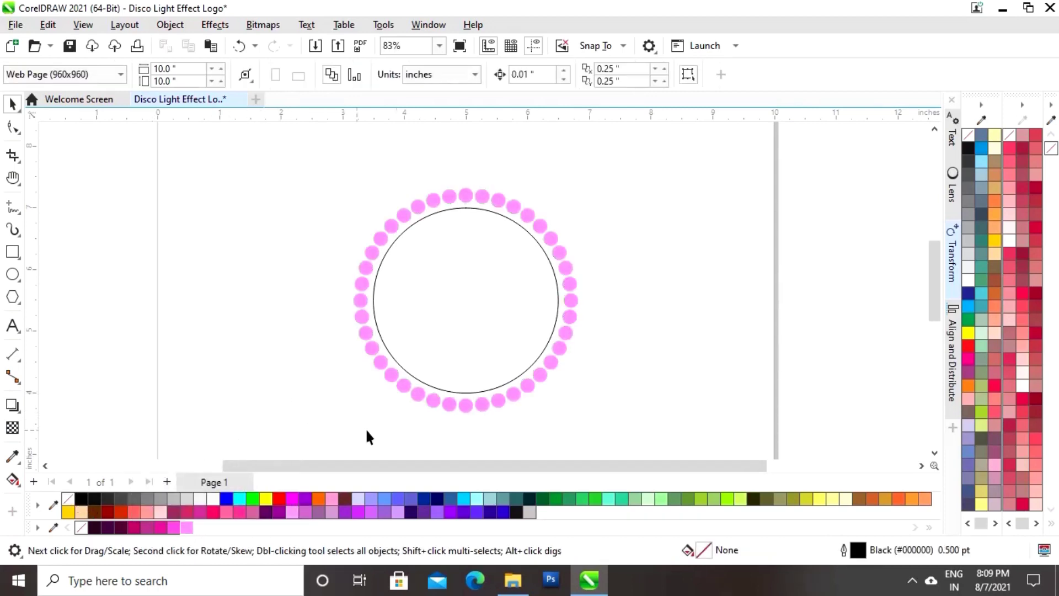
- Make two progressively larger concentric copies of the ring, about 4.31 and 5.04 inches wide, filled #F852E0 and #DE1D9A
click(548, 366)
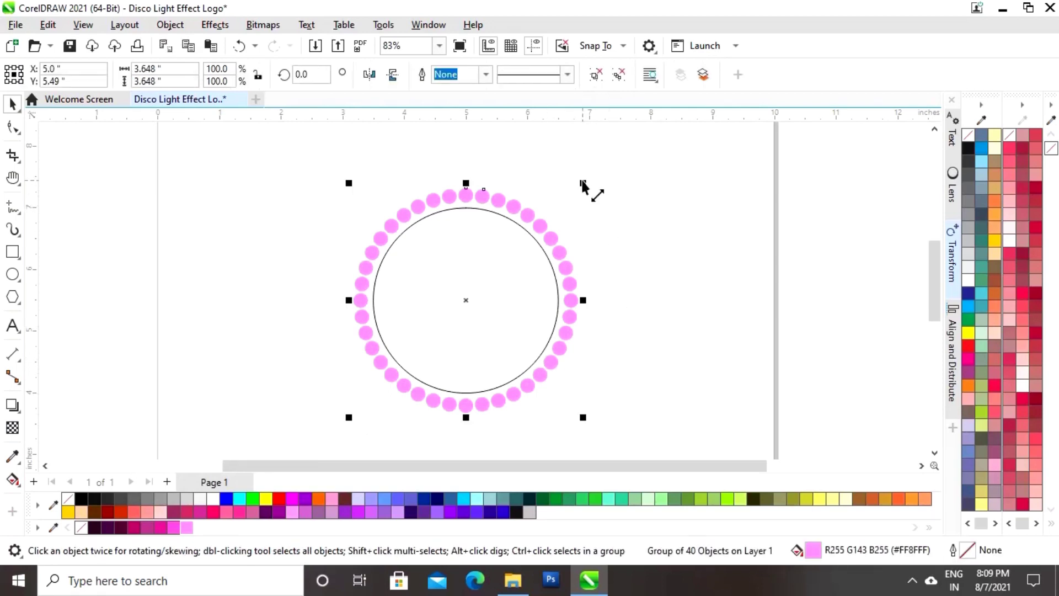
drag(583, 183, 625, 160)
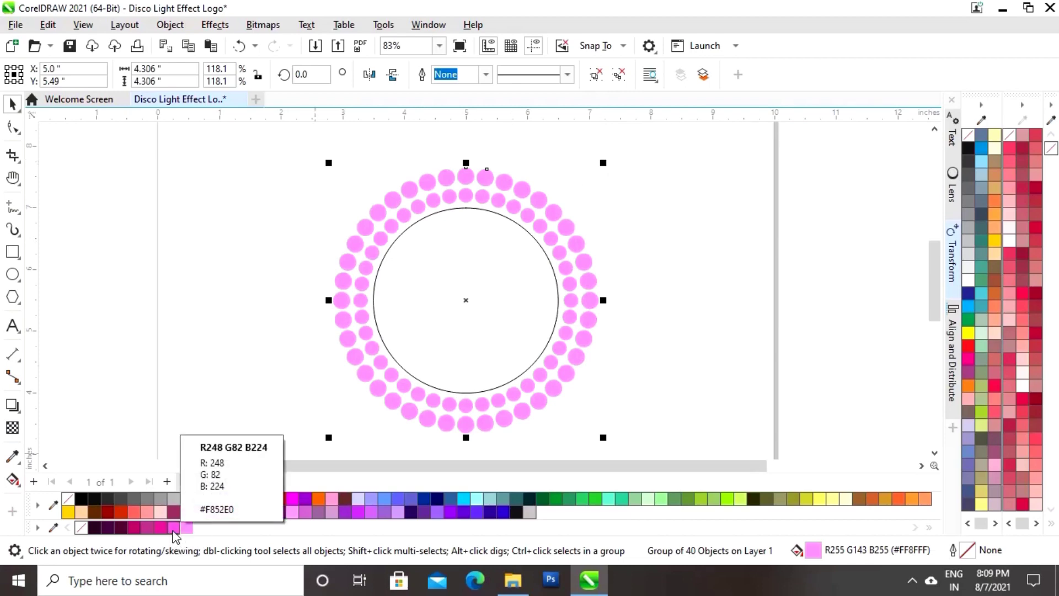
drag(174, 532, 580, 257)
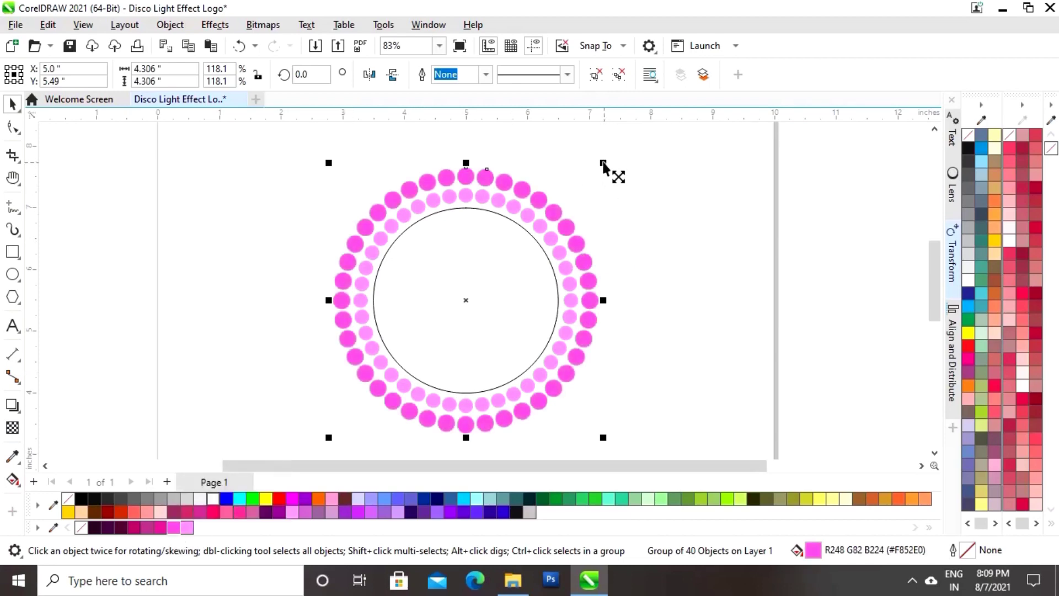
drag(604, 162, 668, 154)
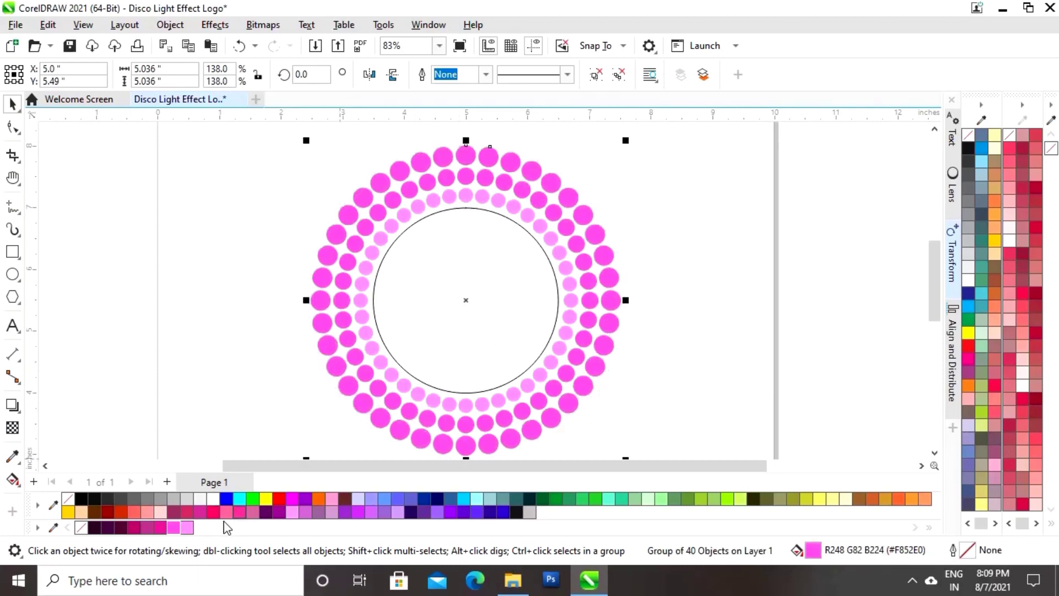
click(161, 528)
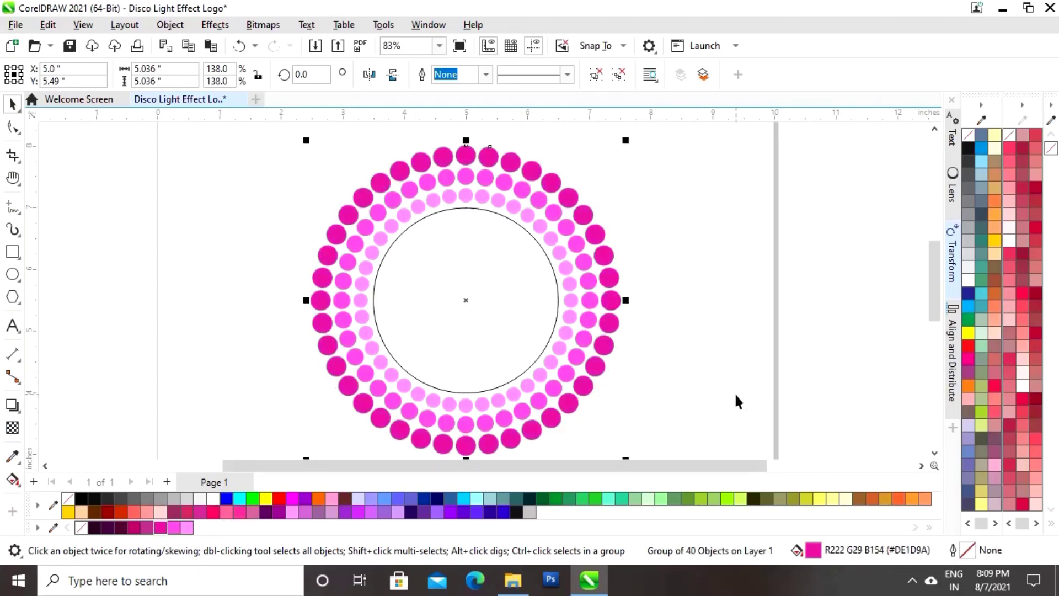
- Add another concentric copy of the outermost ring about 5.89 inches wide and fill it with #B93B8F
scroll(715, 389, down, 2)
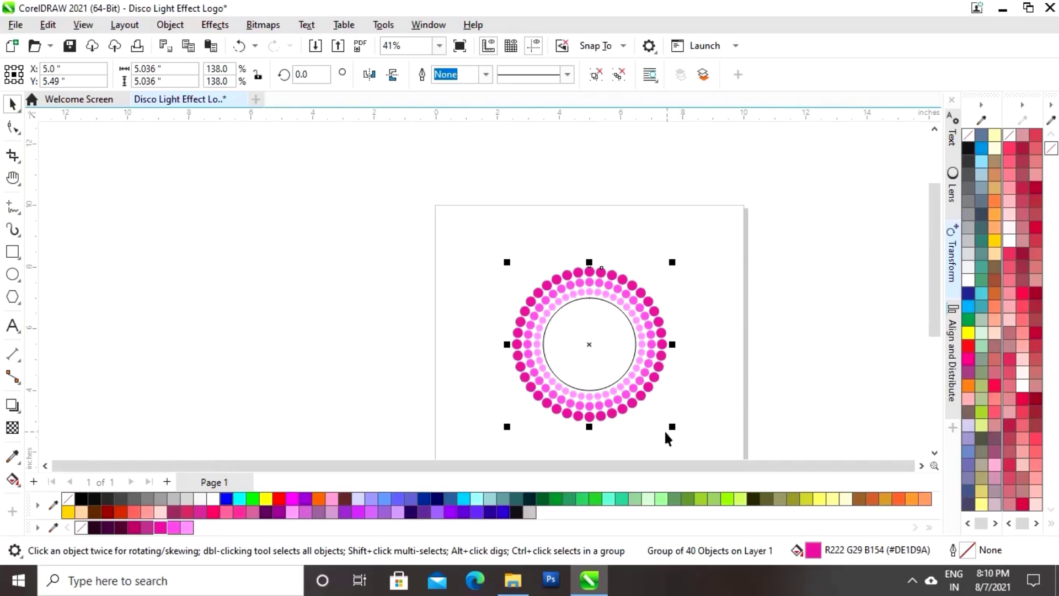
key(z)
drag(445, 226, 737, 441)
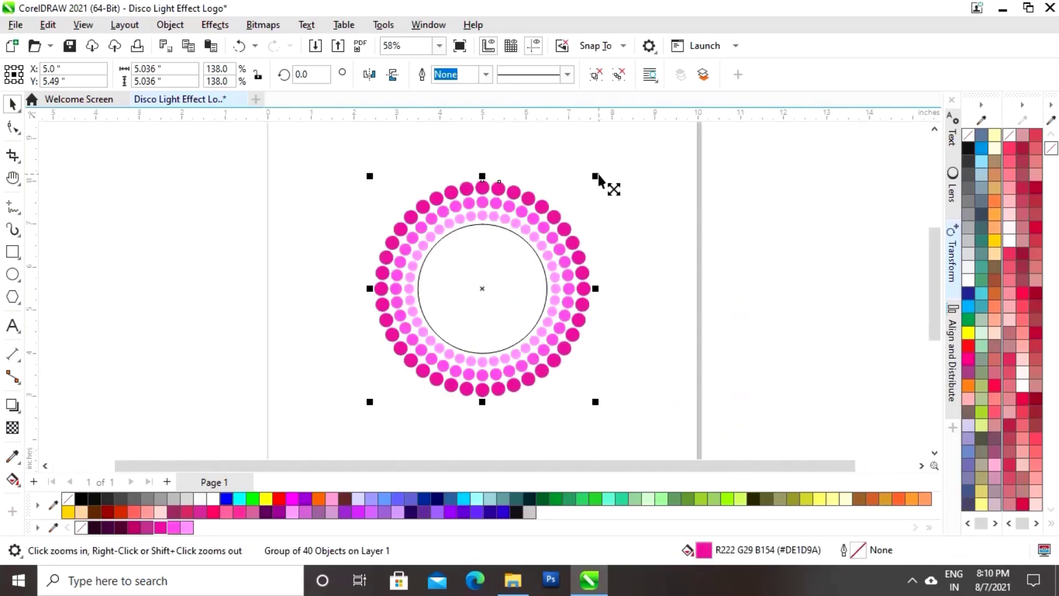
drag(597, 175, 666, 153)
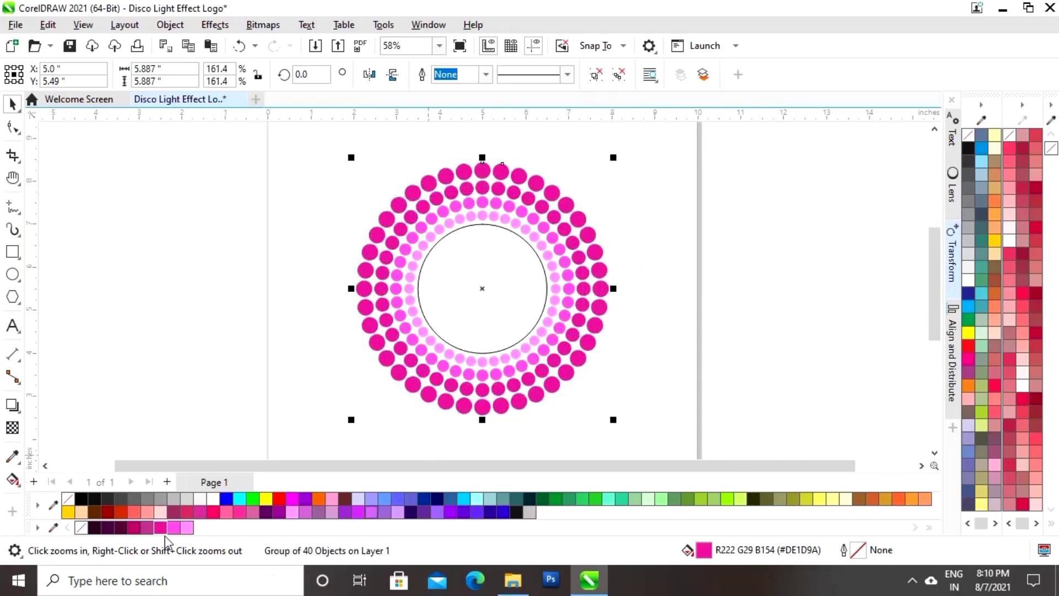
click(148, 528)
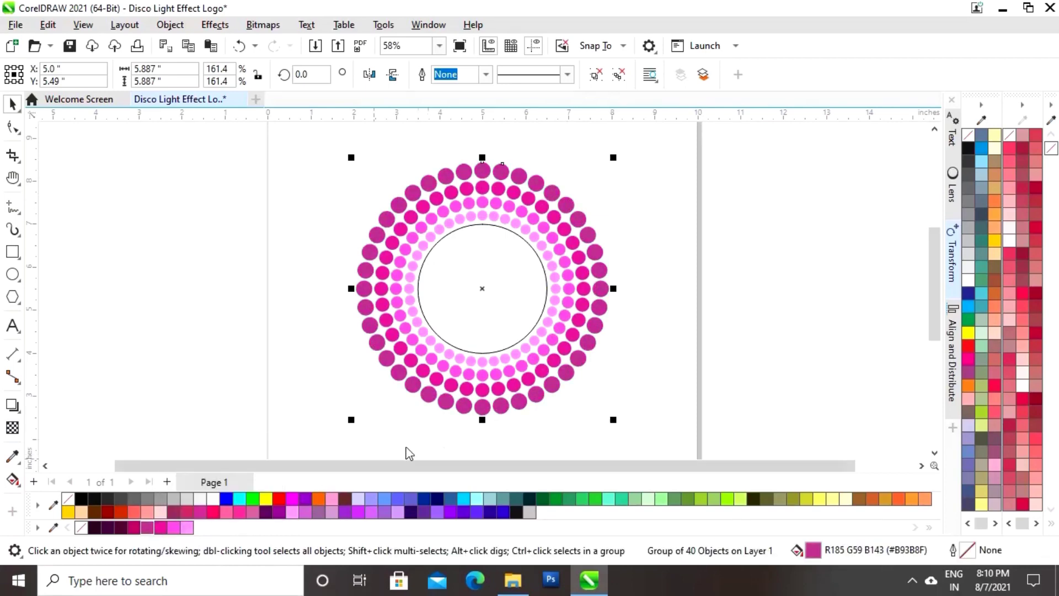
- Add two more enlarged concentric ring copies, about 6.86 inches wide in #BA066A and about 7.98 inches wide in #590539
drag(619, 160, 694, 138)
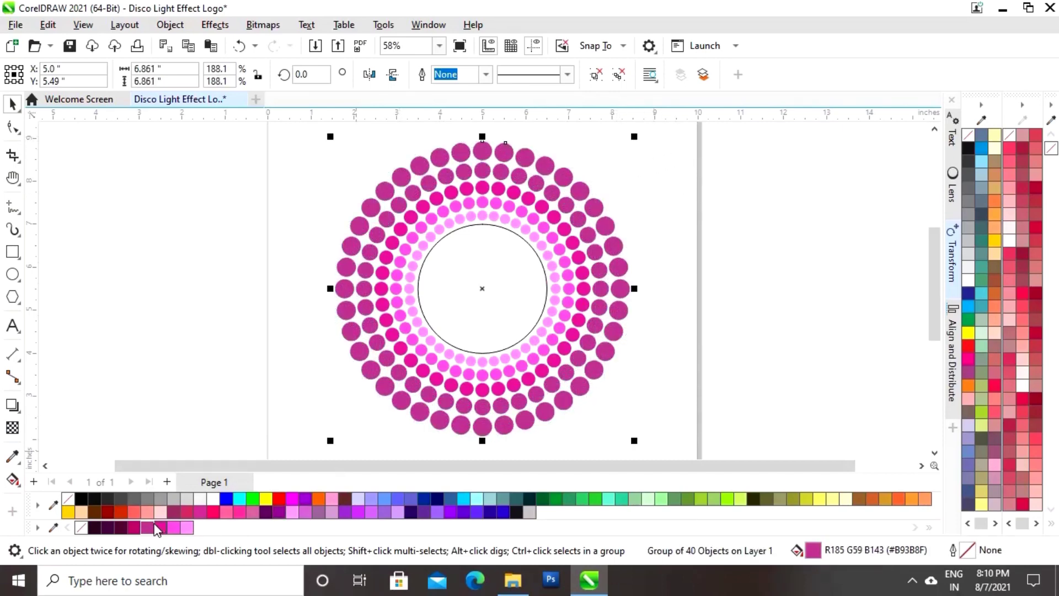
click(136, 527)
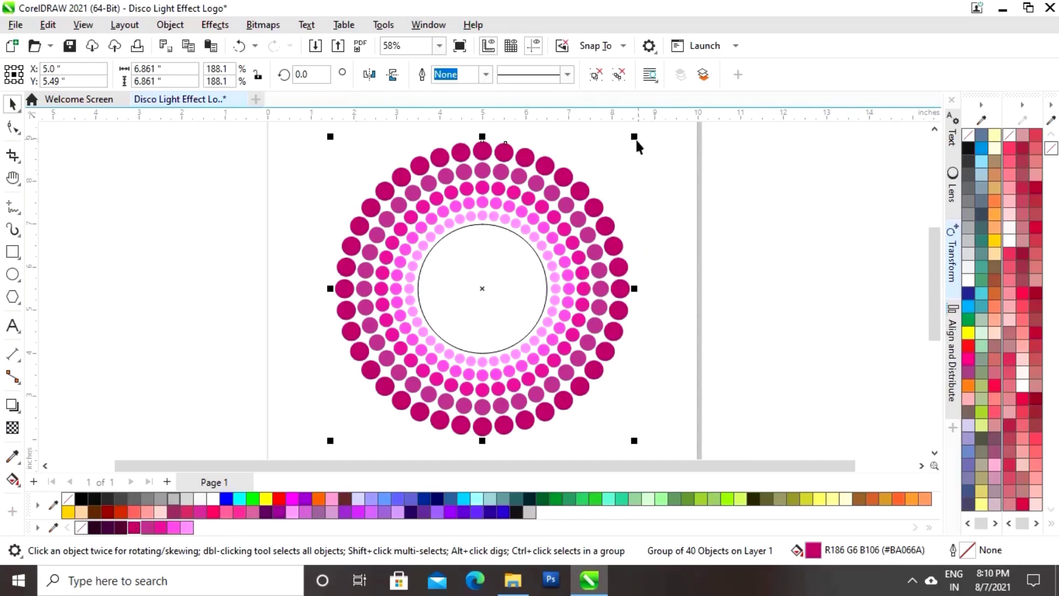
drag(636, 137, 732, 161)
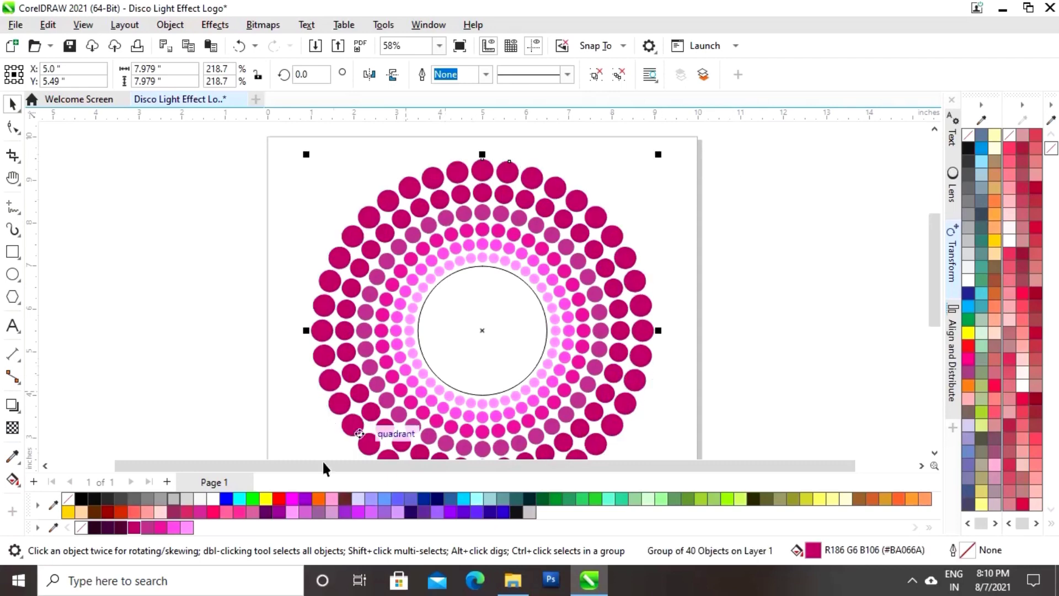
click(119, 529)
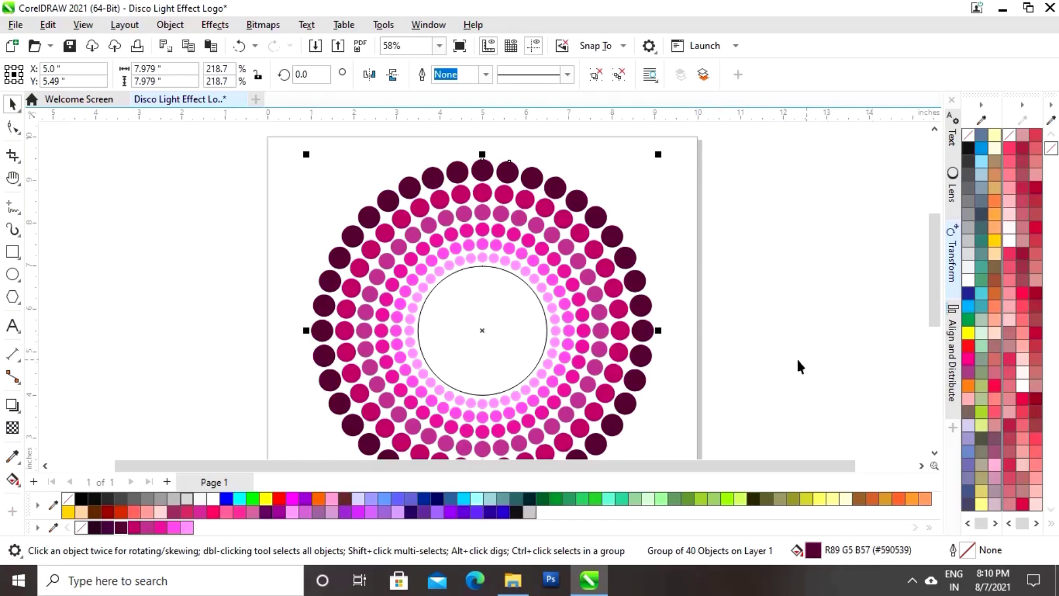
- Add two outer concentric ring copies, about 9.27 inches wide in #500E4B and about 10.78 inches wide in #380D2B
scroll(786, 359, down, 2)
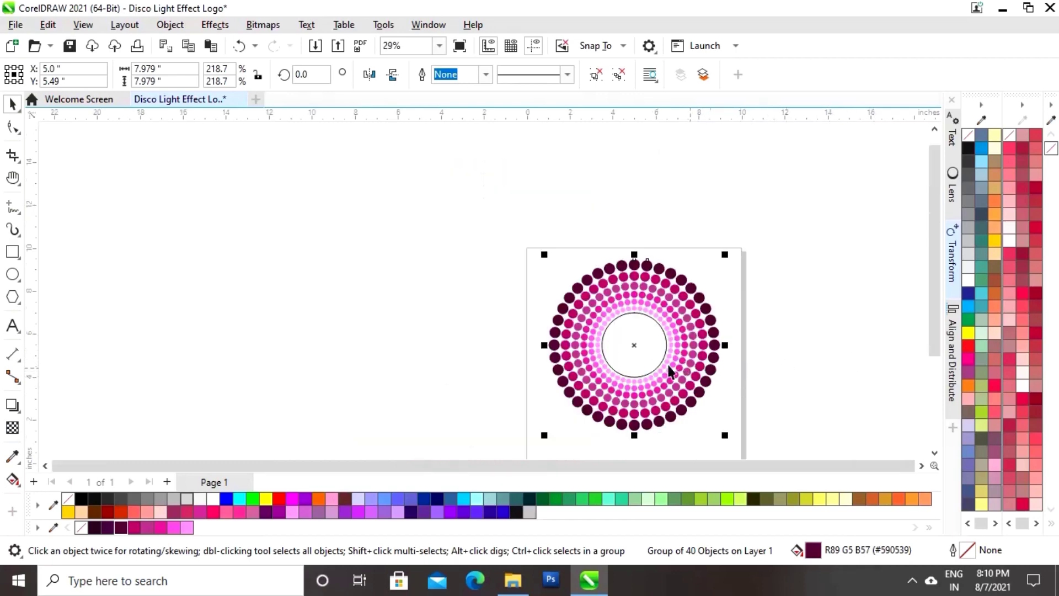
key(z)
drag(497, 232, 783, 430)
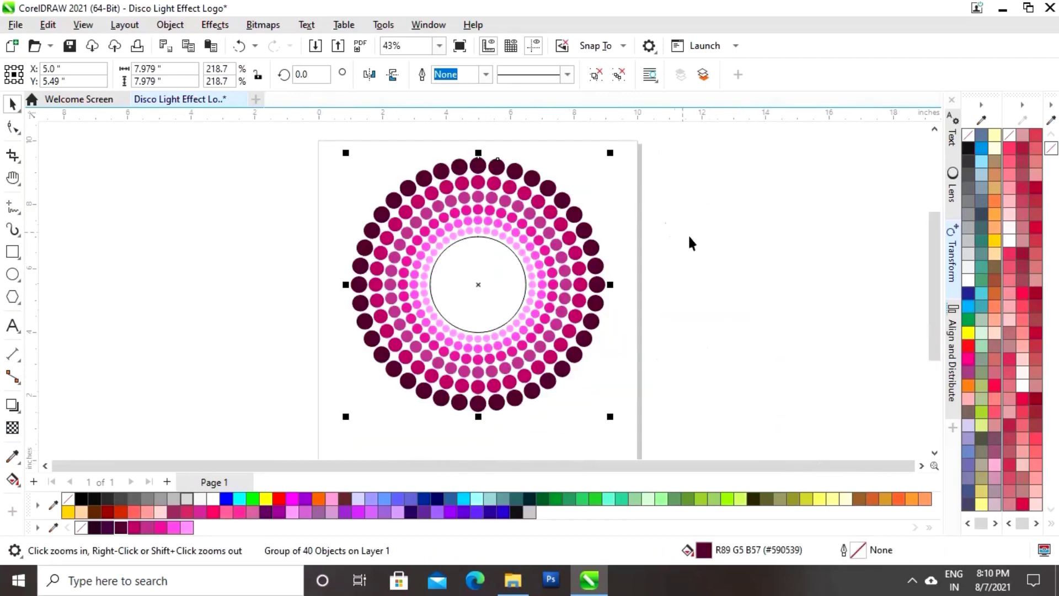
drag(610, 154, 723, 137)
drag(736, 134, 741, 134)
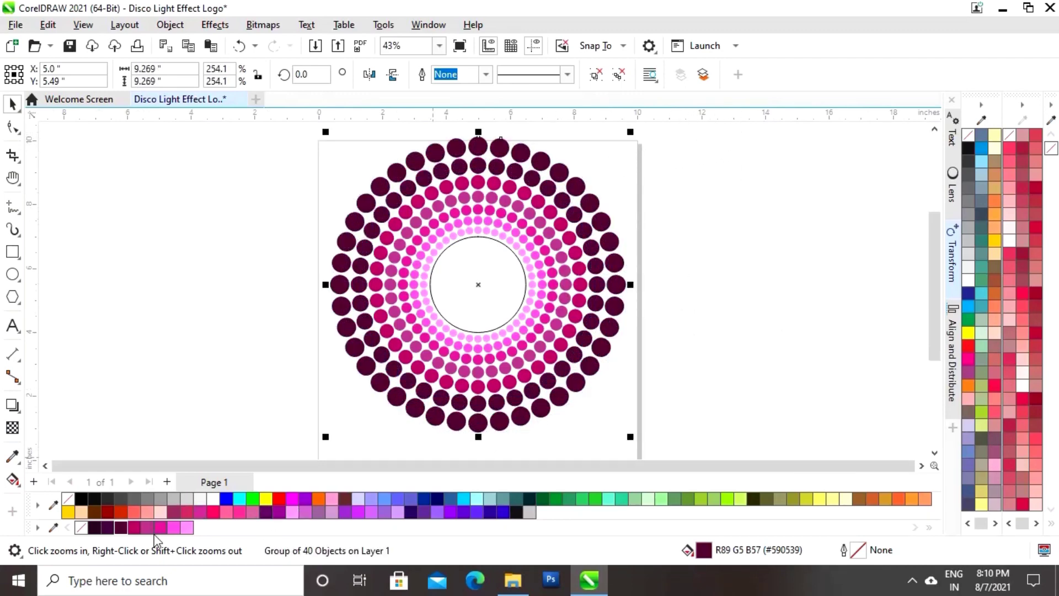
click(108, 528)
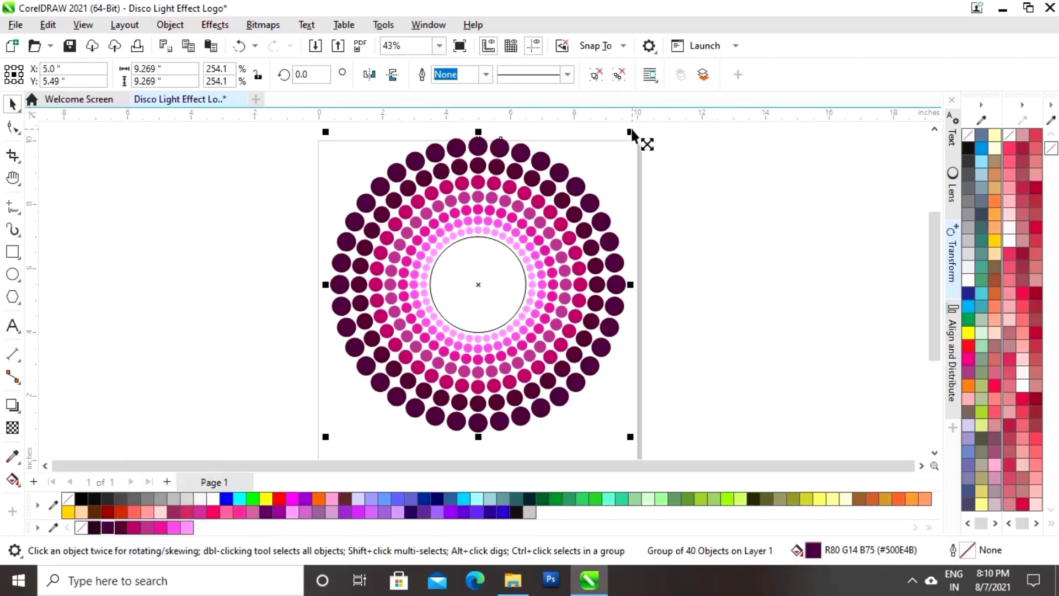
drag(632, 132, 733, 167)
click(94, 528)
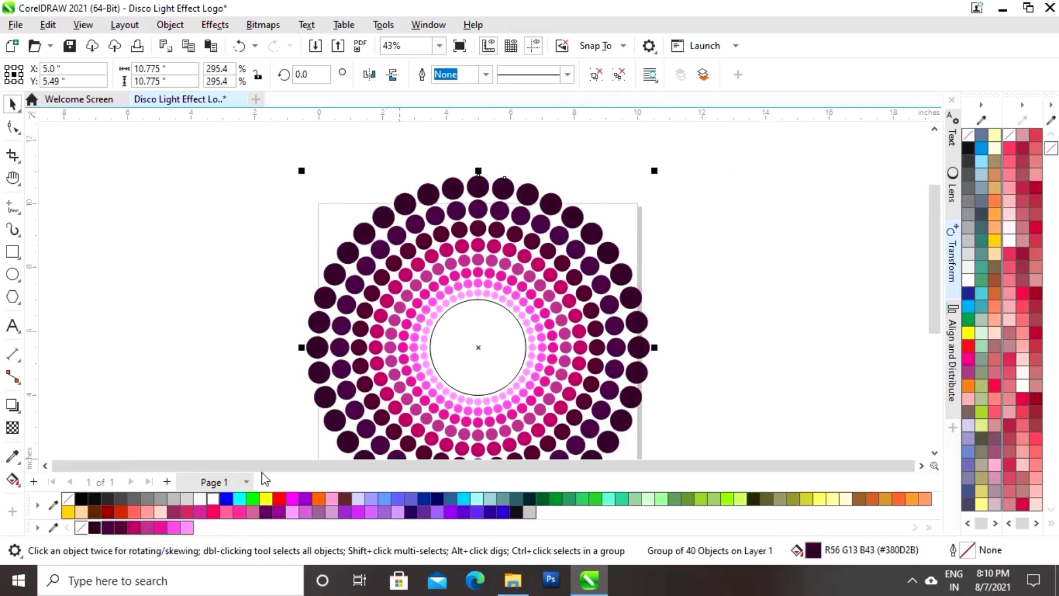
- Select all the rings with the central circle and center them horizontally and vertically at X 5.0, Y 5.0 inches
key(Escape)
key(F7)
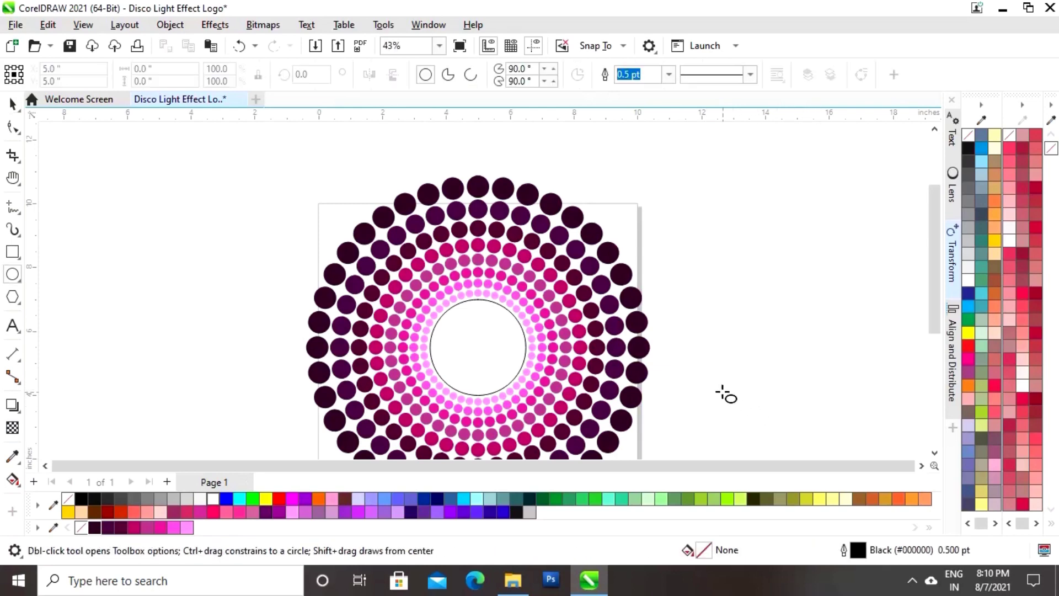
scroll(725, 393, down, 2)
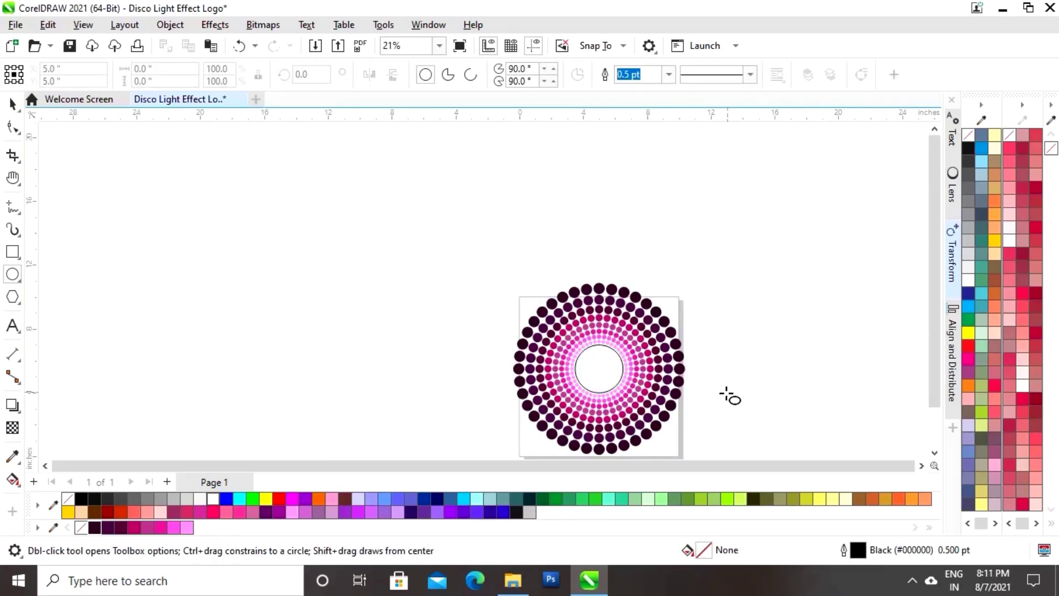
key(z)
drag(457, 246, 764, 461)
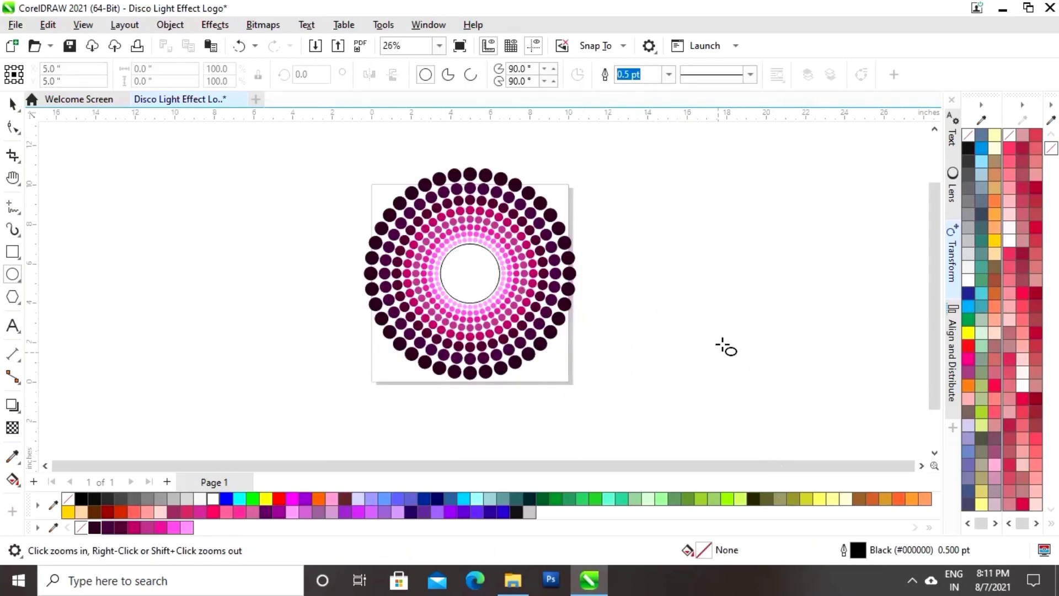
click(12, 103)
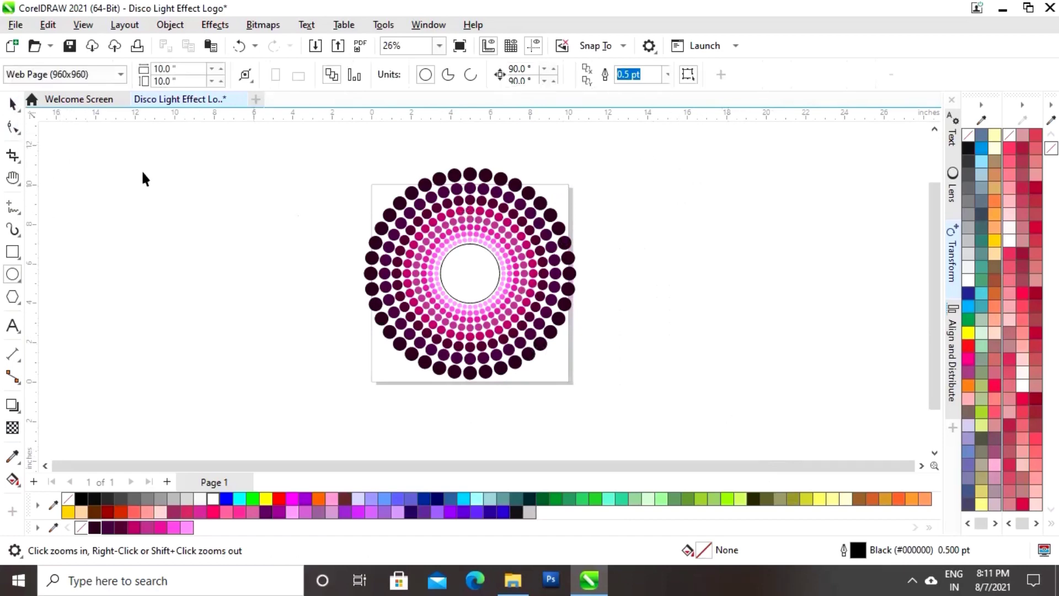
drag(247, 158, 436, 270)
drag(657, 434, 664, 412)
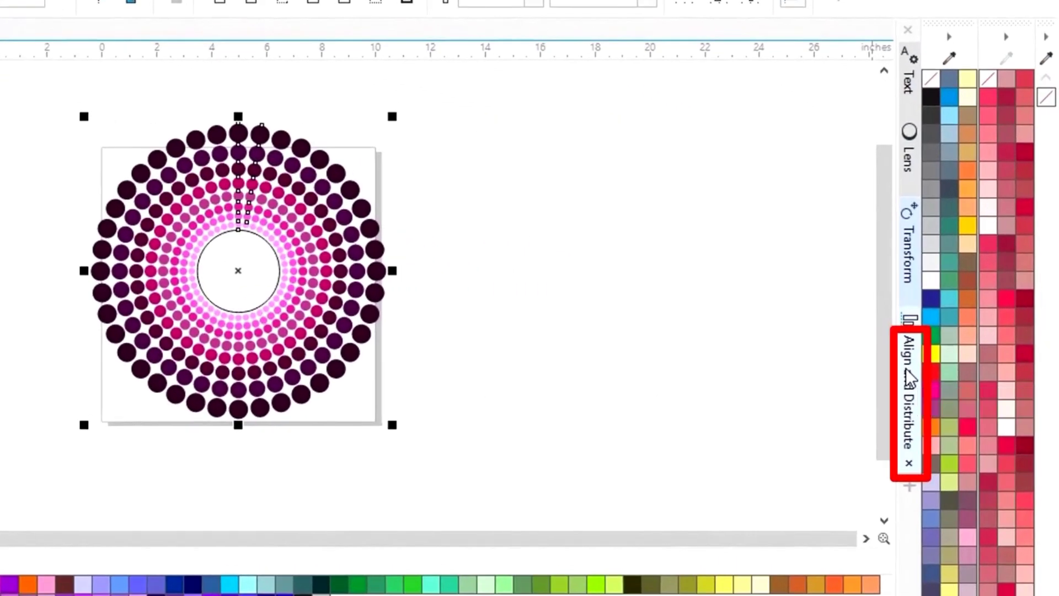
click(911, 380)
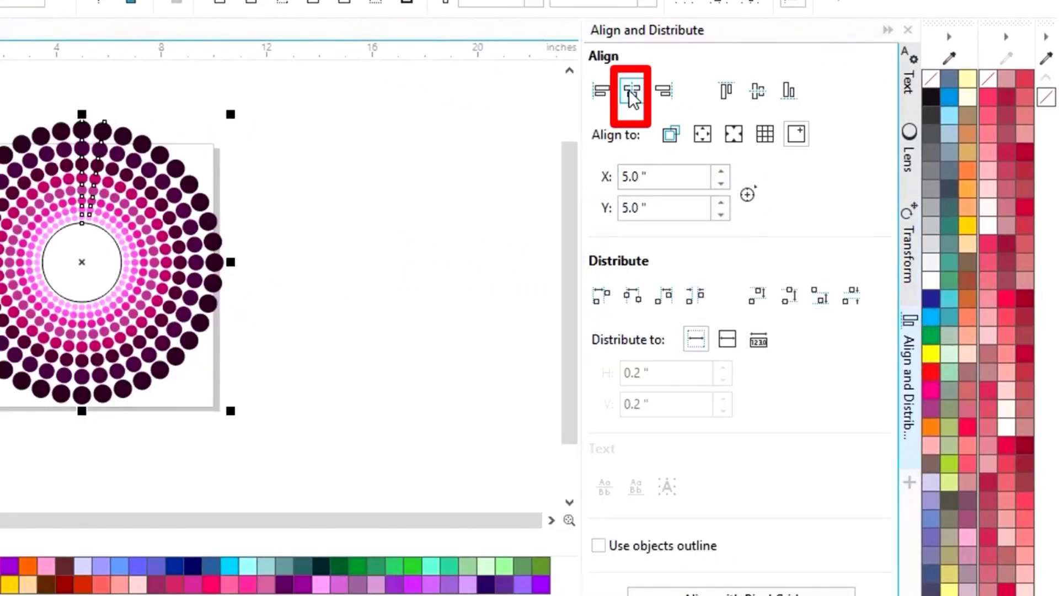
click(758, 91)
click(888, 30)
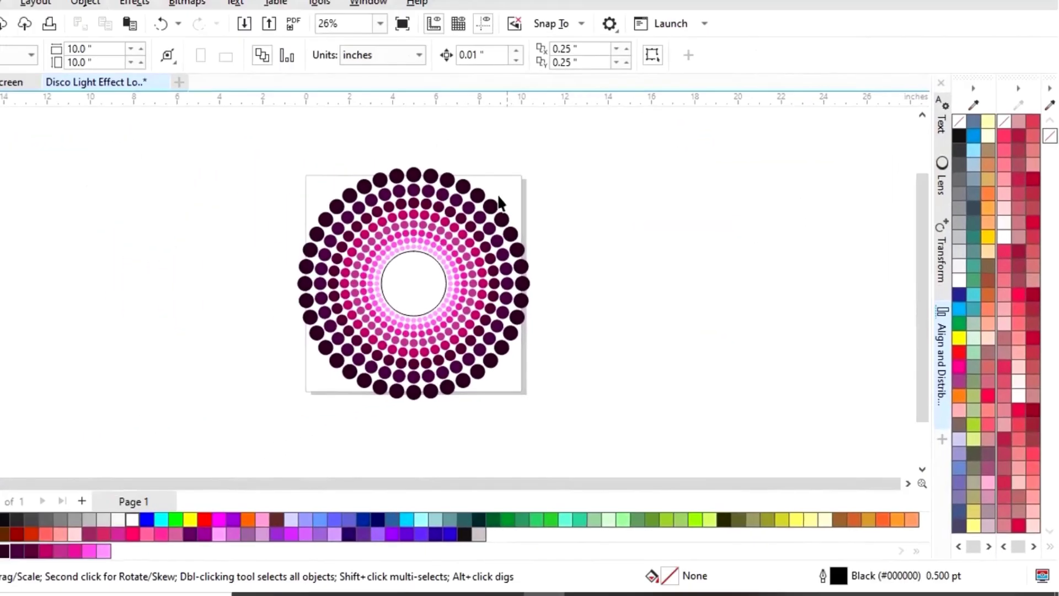
- Scale all the rings and the central circle down about their center to about 9.89 inches to fit the page
drag(638, 148, 474, 293)
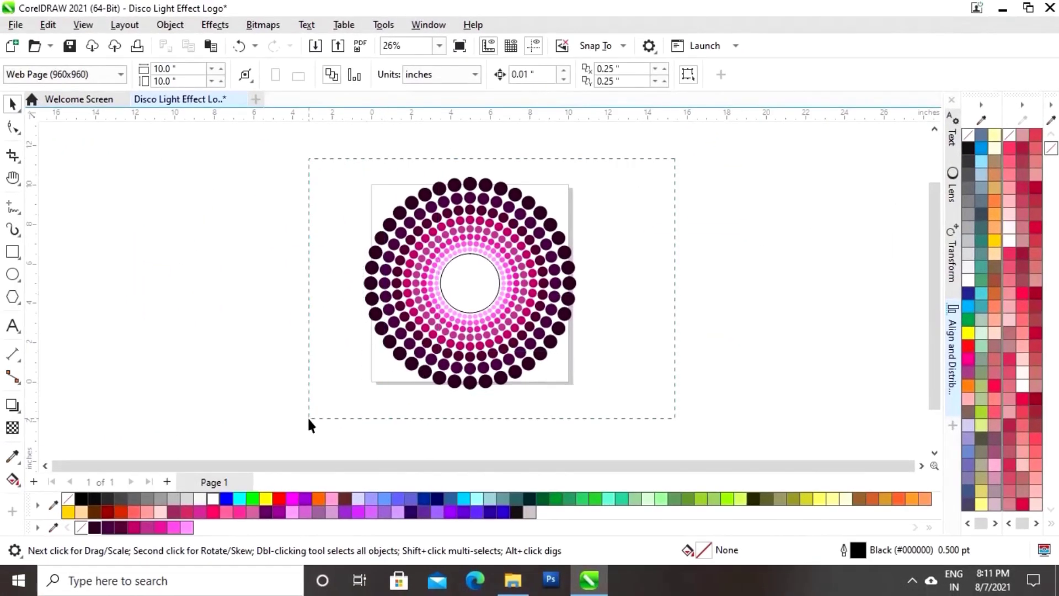
drag(309, 421, 309, 420)
drag(579, 169, 576, 177)
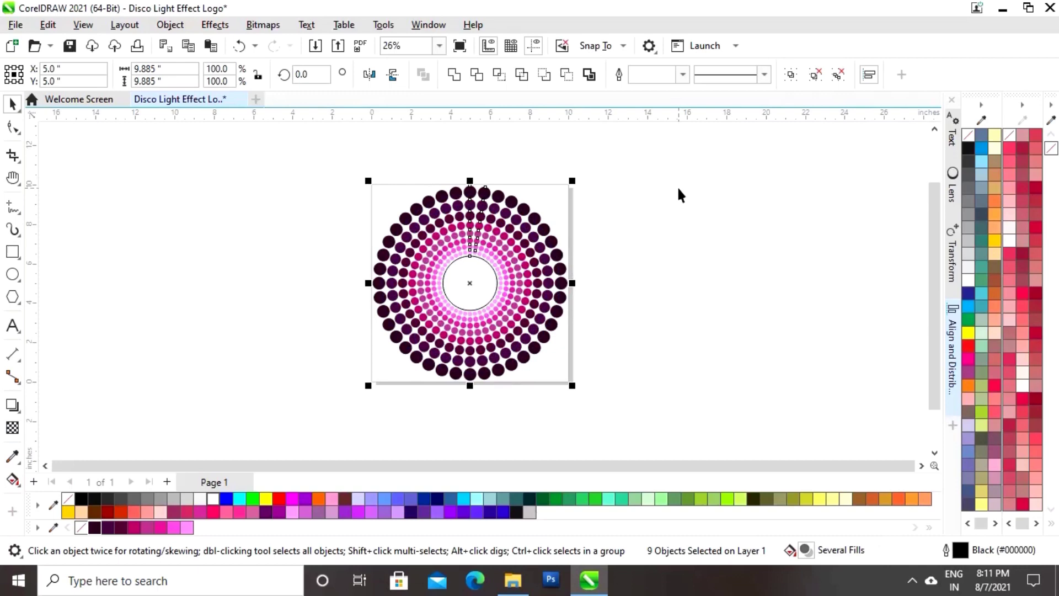
click(671, 228)
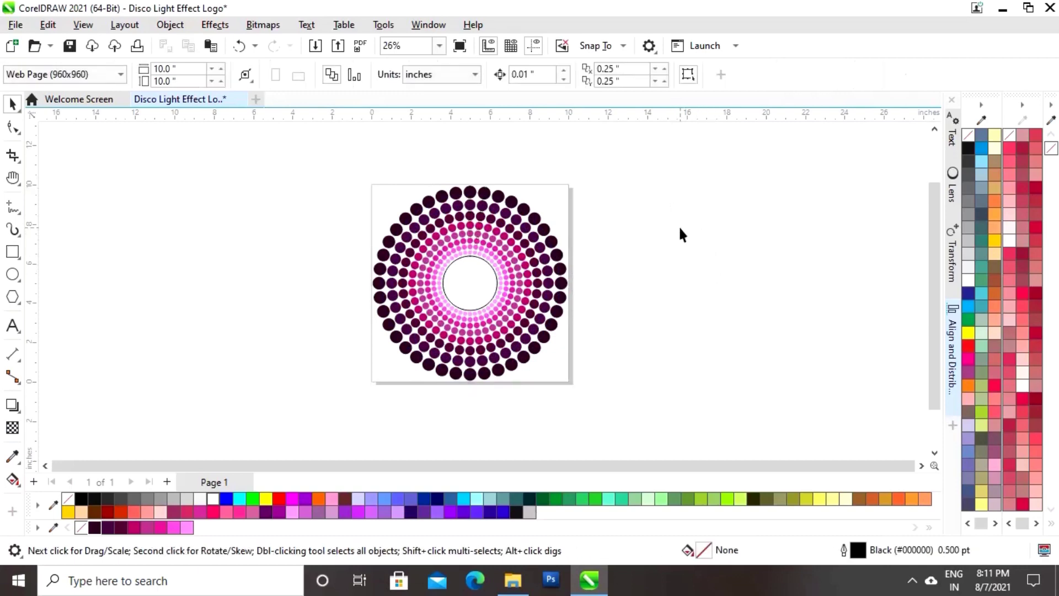
- Delete the outlined circle in the middle of the rings
click(493, 288)
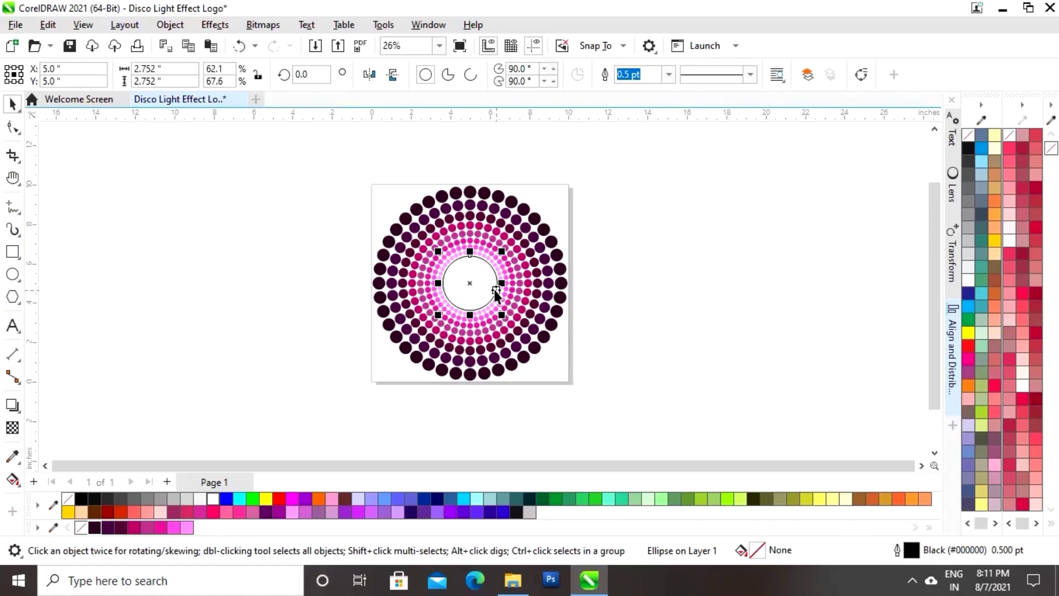
key(Delete)
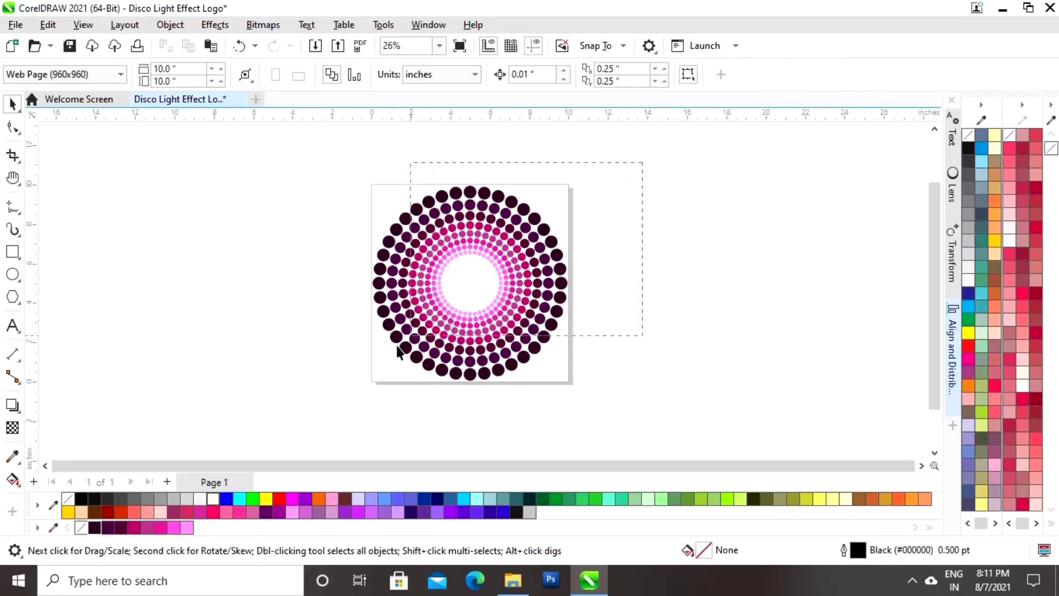
- Select all the rings, group them, and move the group off the page to about X 18.69, Y 4.69 inches
drag(343, 405, 344, 405)
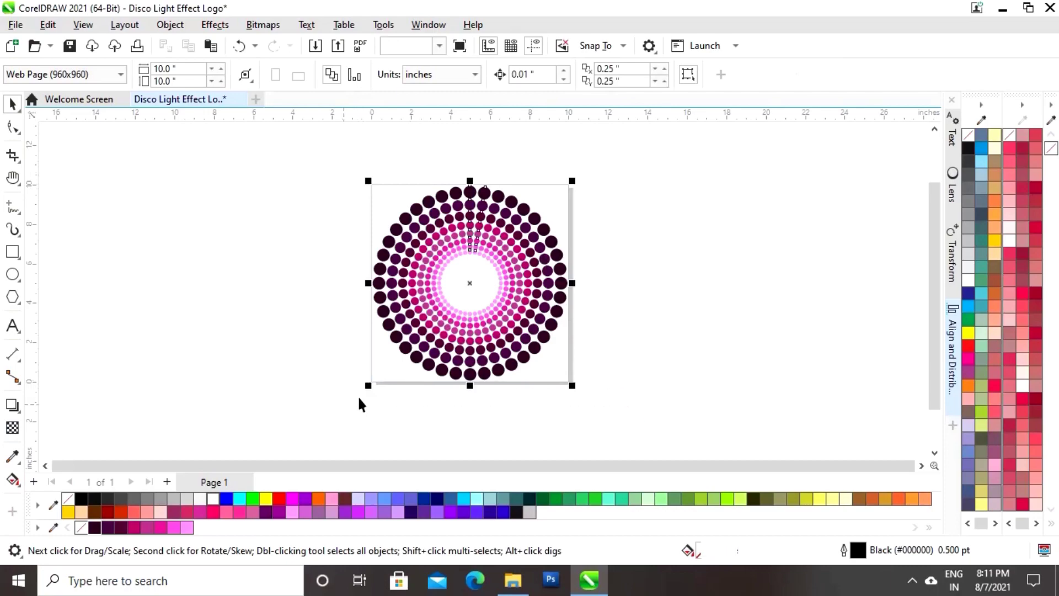
right_click(471, 281)
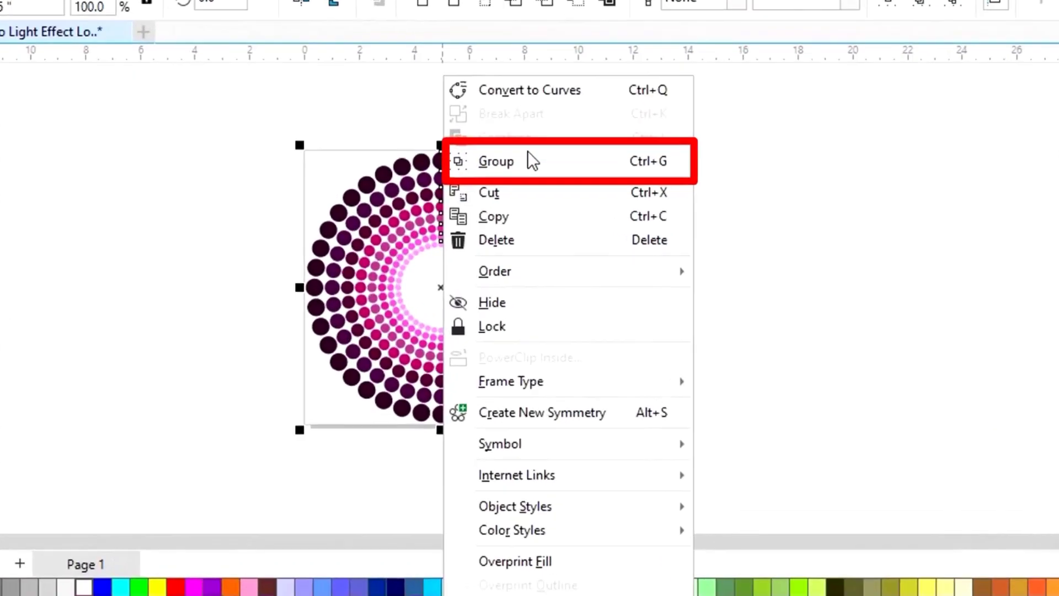
click(524, 185)
drag(488, 288, 892, 296)
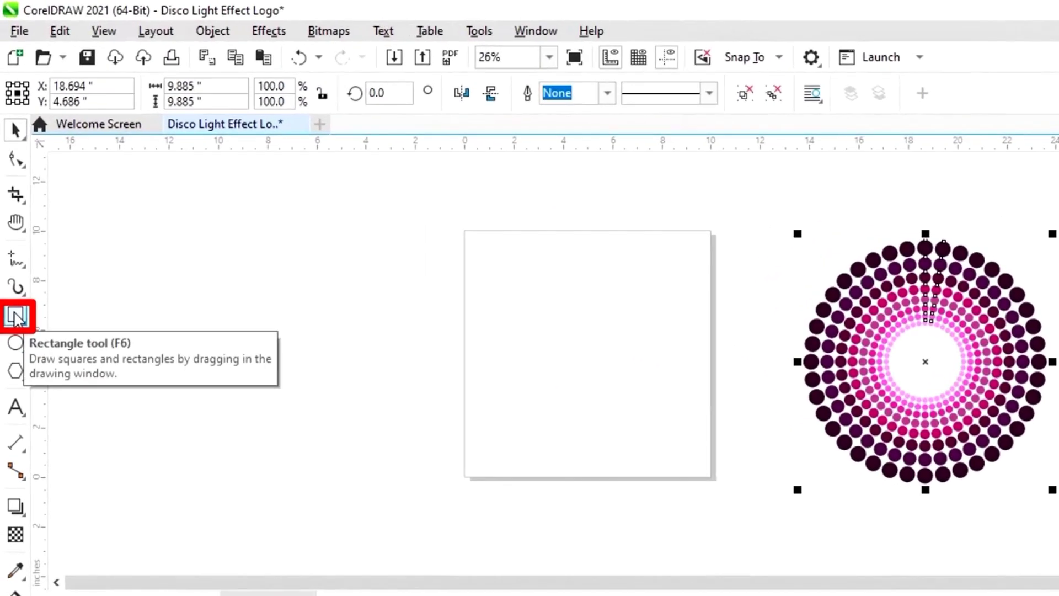
- Draw a rectangle over the empty page and set its size to 10 by 10 inches
click(16, 317)
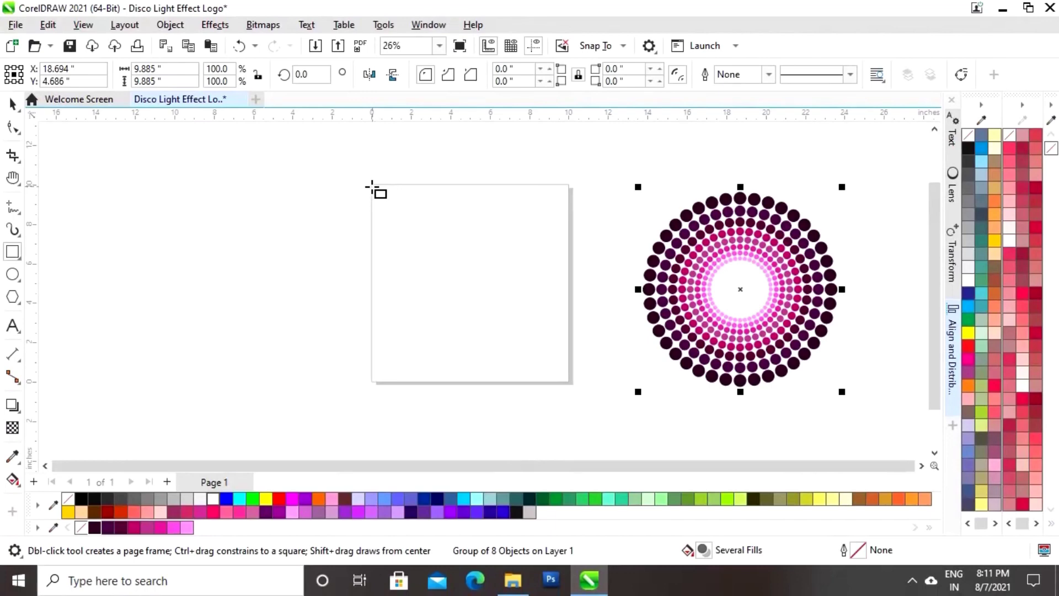
drag(372, 186, 570, 381)
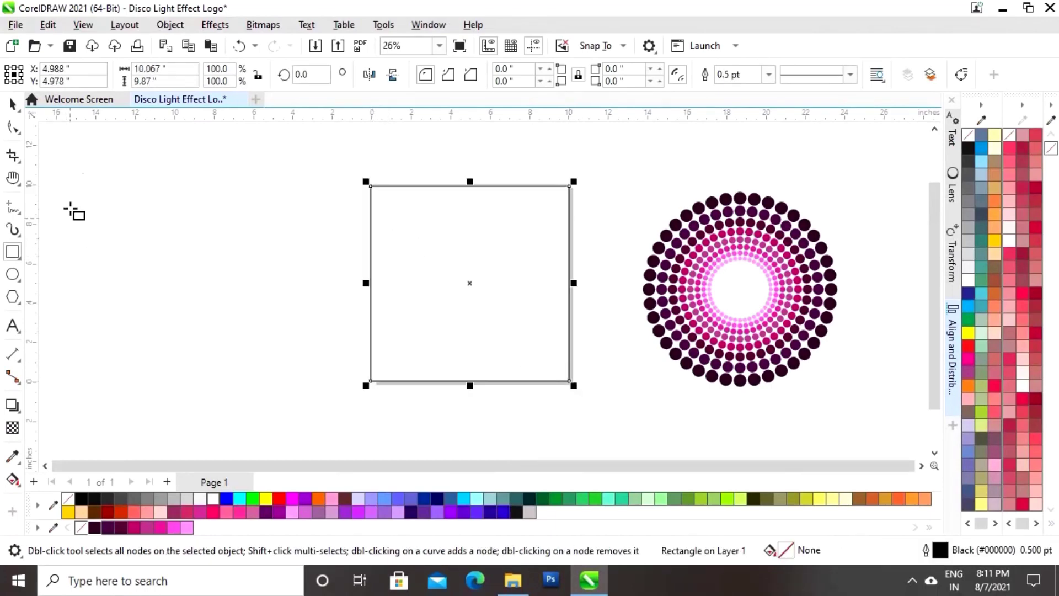
double_click(165, 69)
text(10)
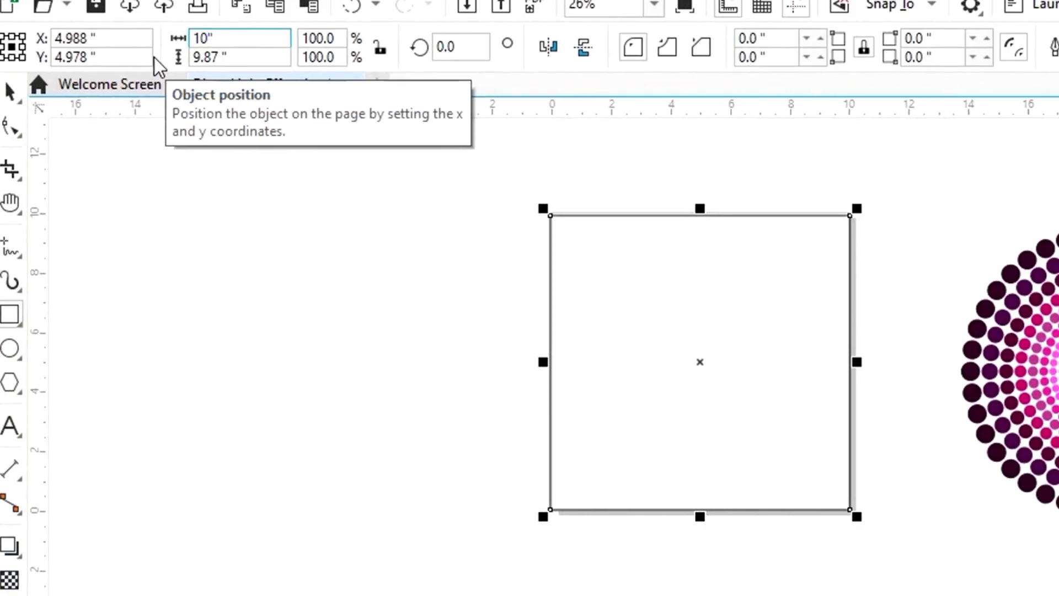
key(Tab)
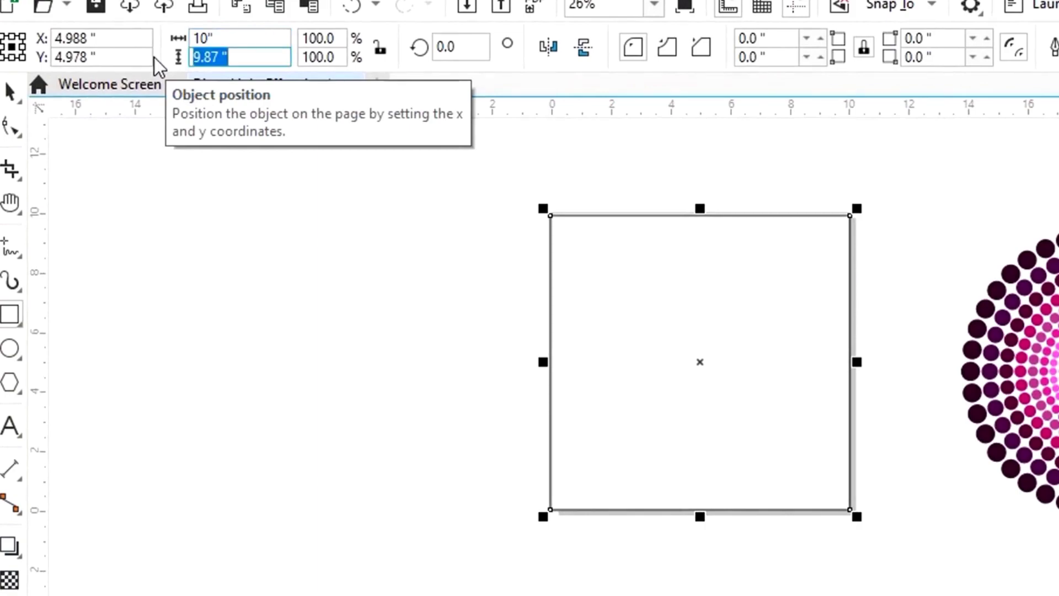
text(10)
key(Return)
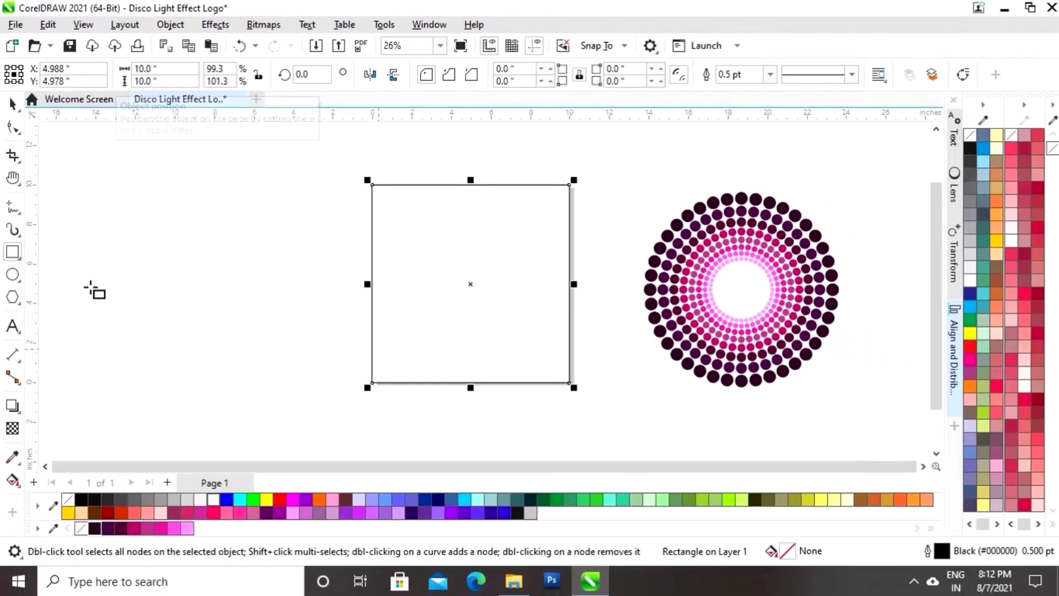
- Fill the page-sized square with black (#000000)
click(12, 103)
click(457, 271)
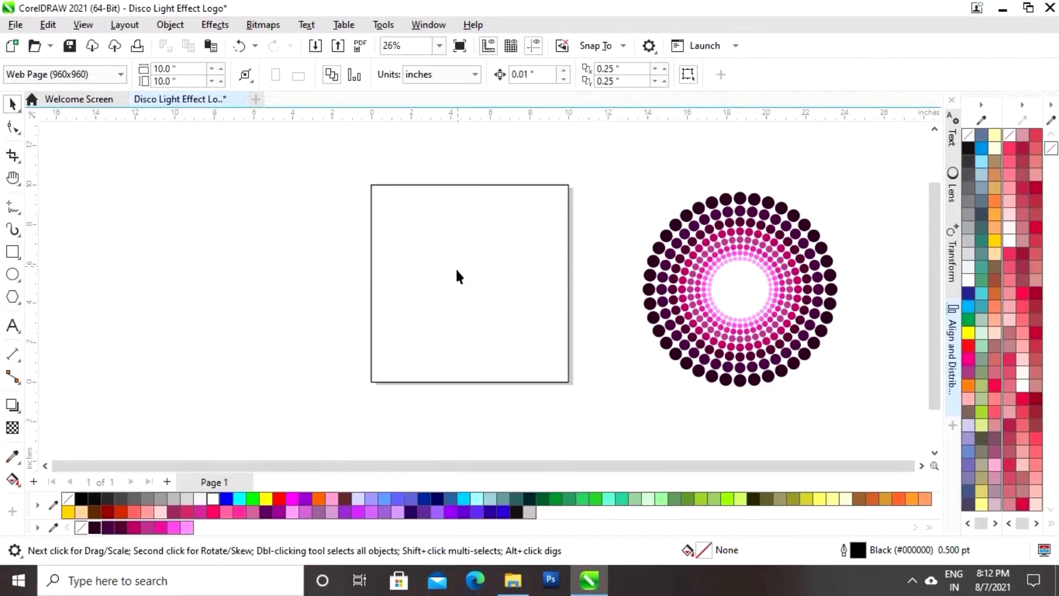
click(567, 270)
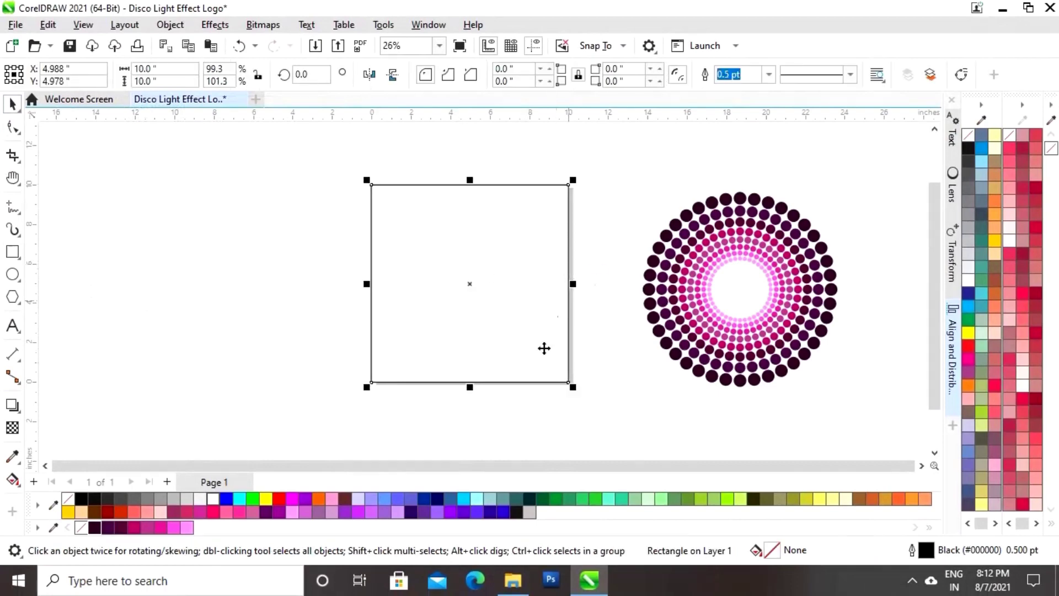
click(82, 498)
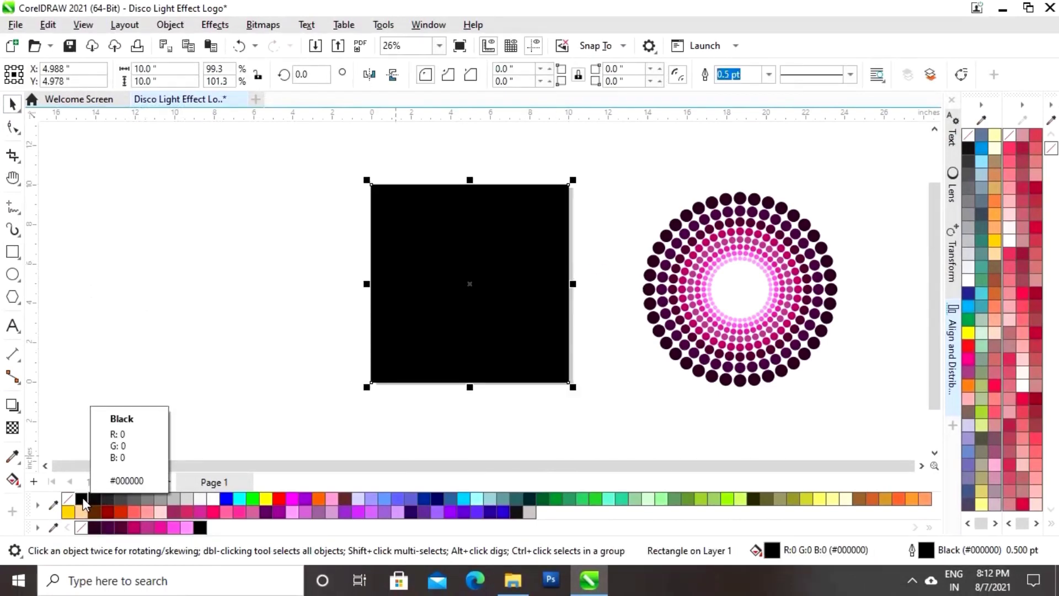
click(486, 422)
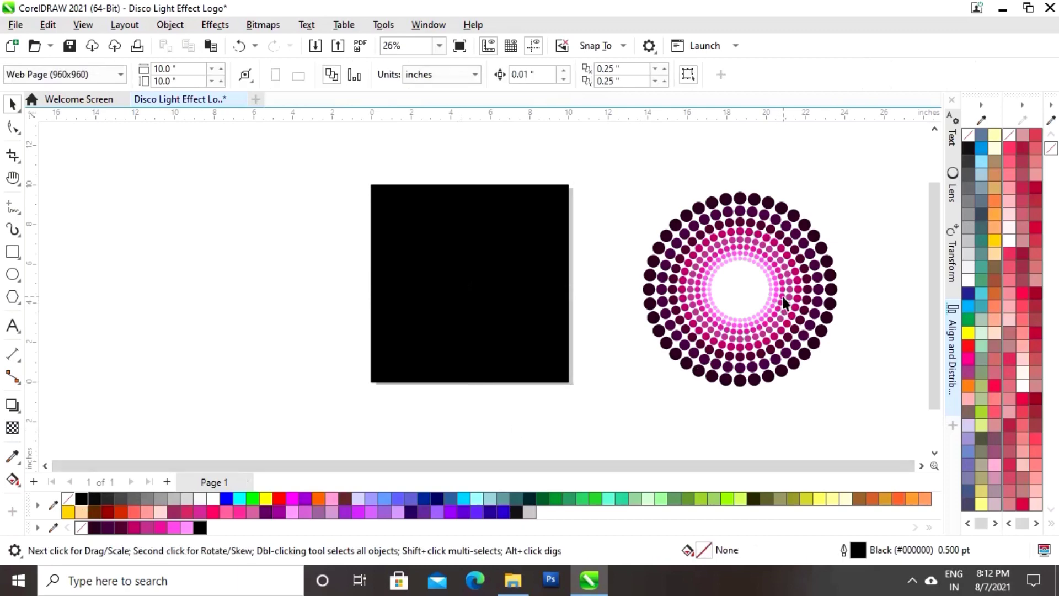
- Center the ring group and the black square on each other horizontally and vertically at X 5.0, Y 5.0 inches
click(784, 303)
shift+click(540, 320)
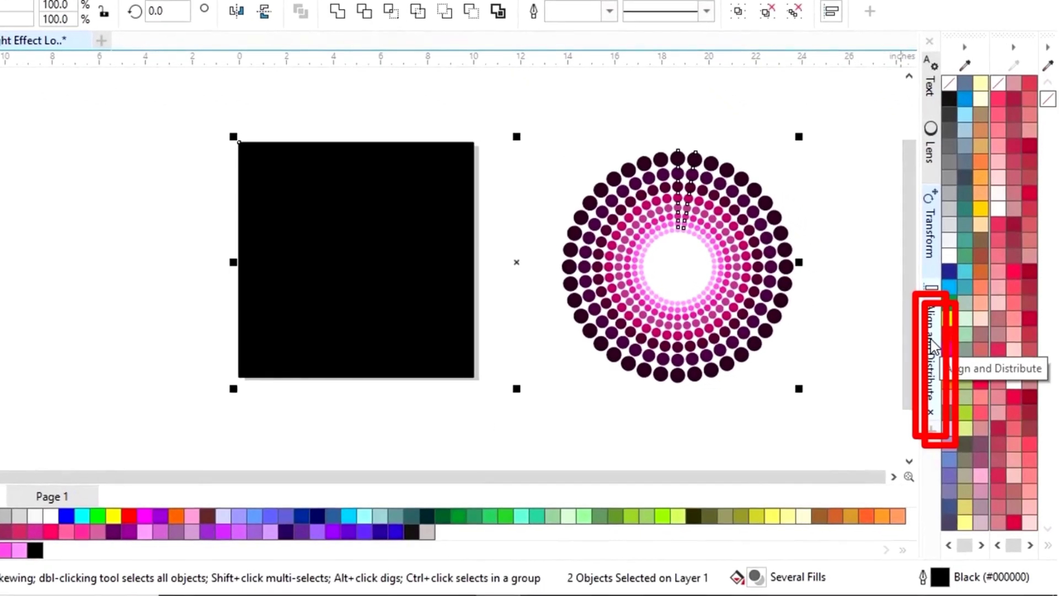
click(932, 342)
click(694, 93)
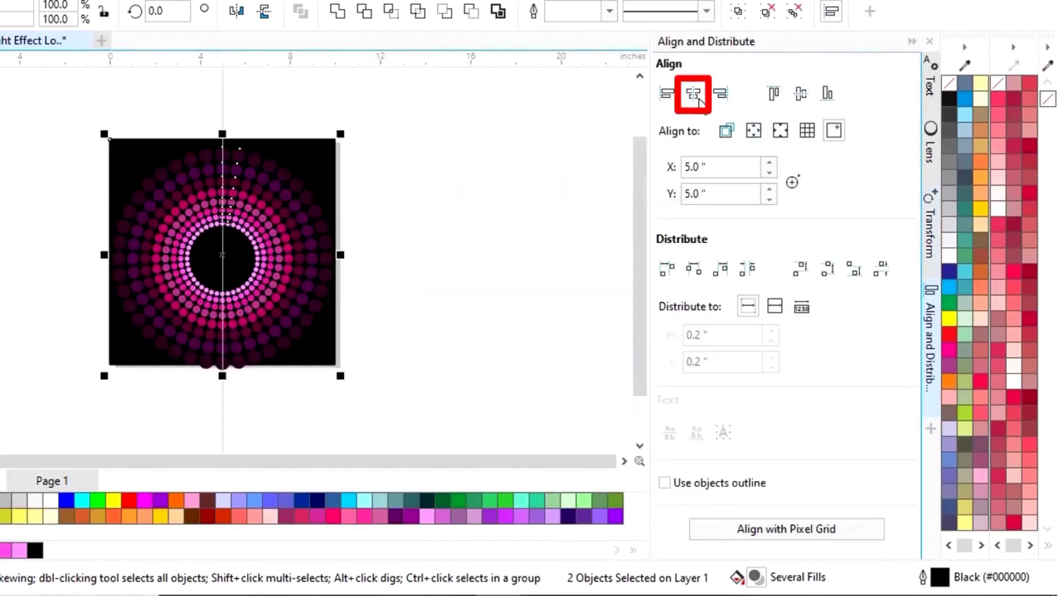
click(800, 94)
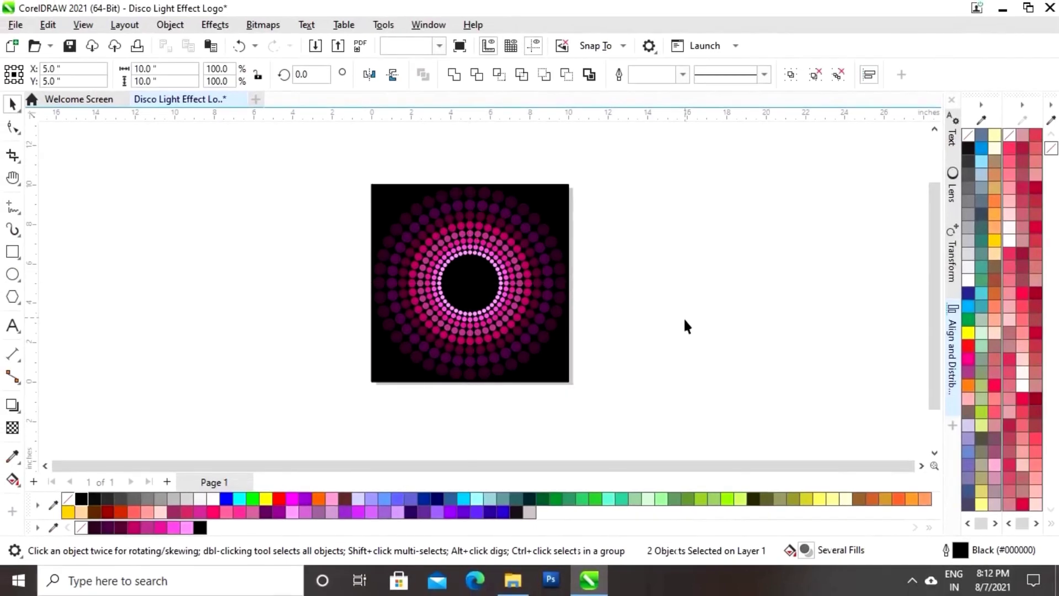
click(629, 312)
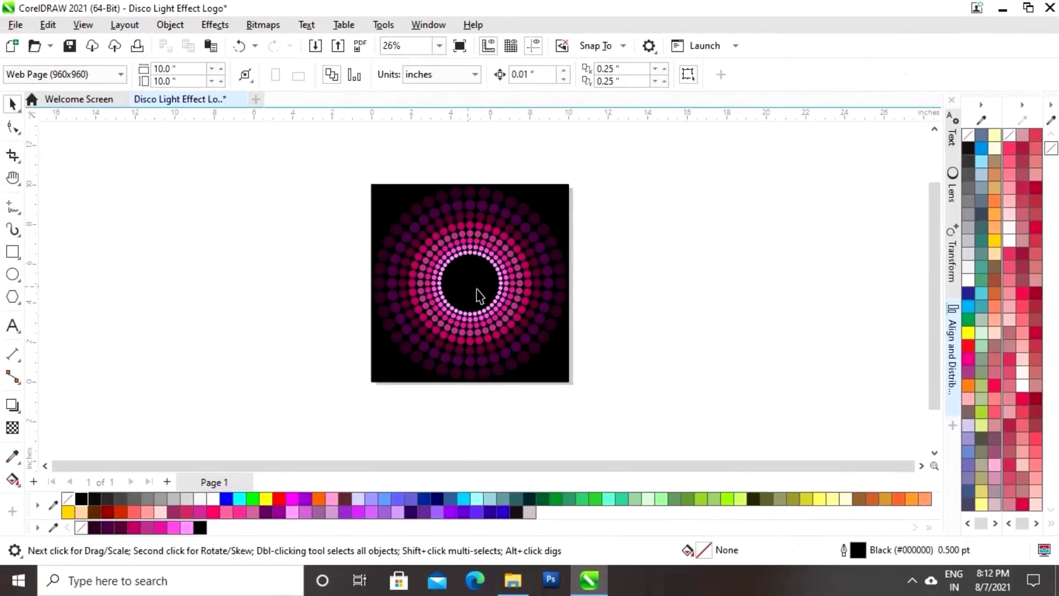
- Lock the black background square
click(379, 205)
right_click(380, 202)
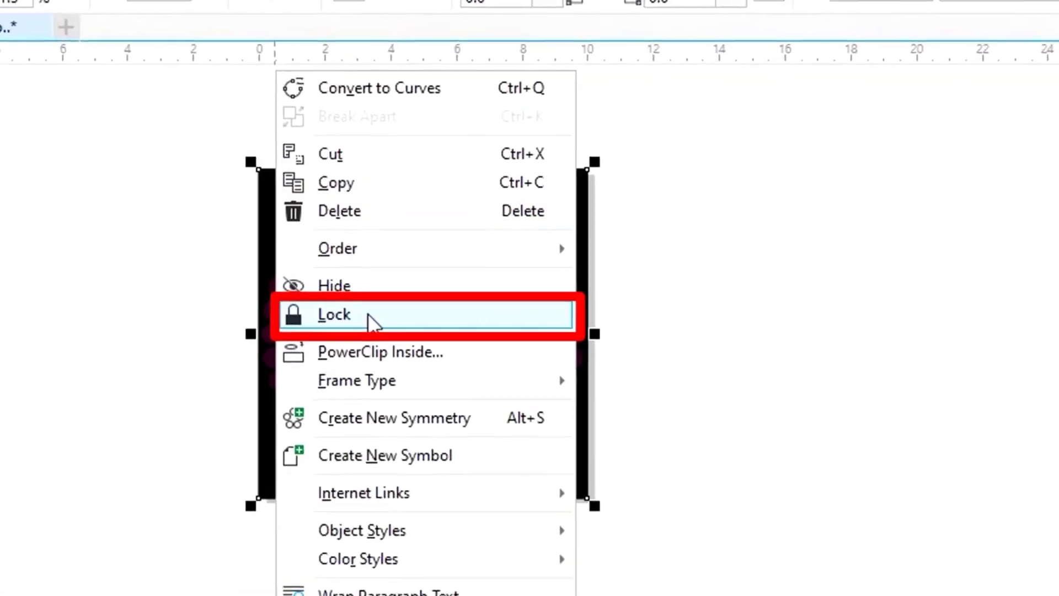
click(441, 274)
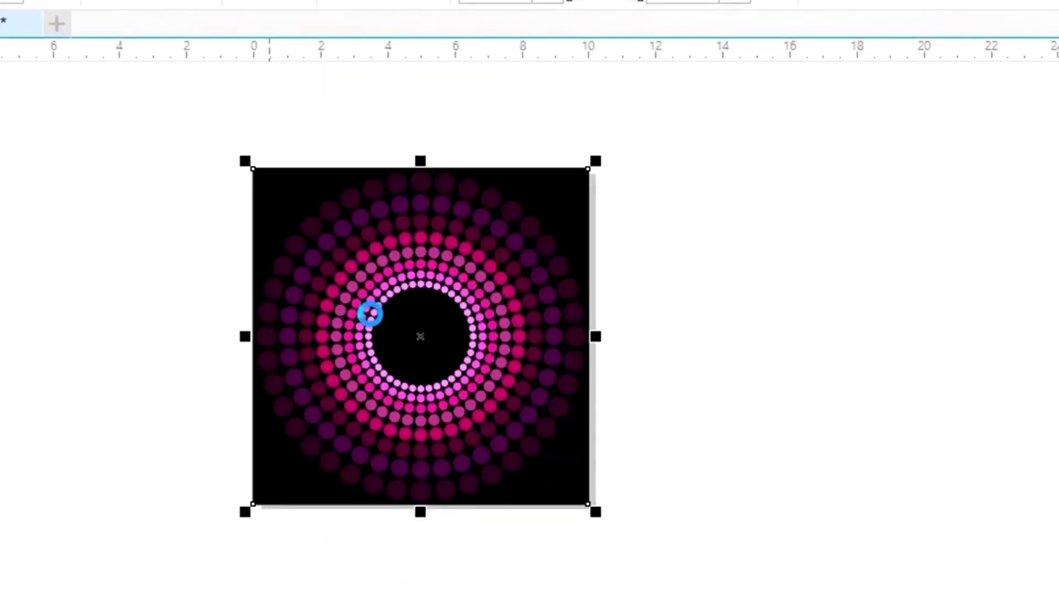
- Ungroup all the rings into individual circles
click(548, 331)
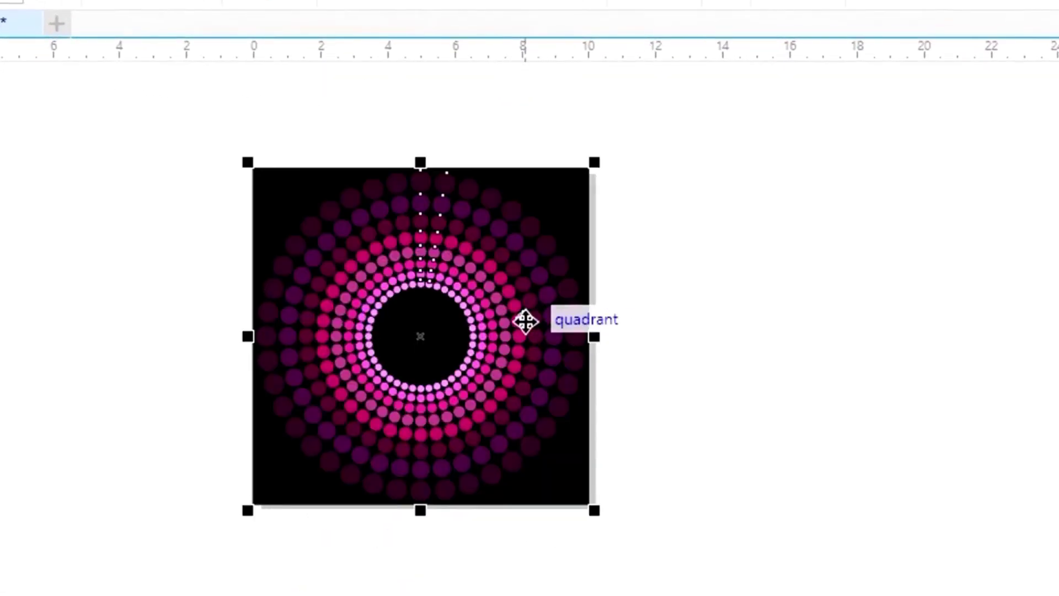
right_click(526, 322)
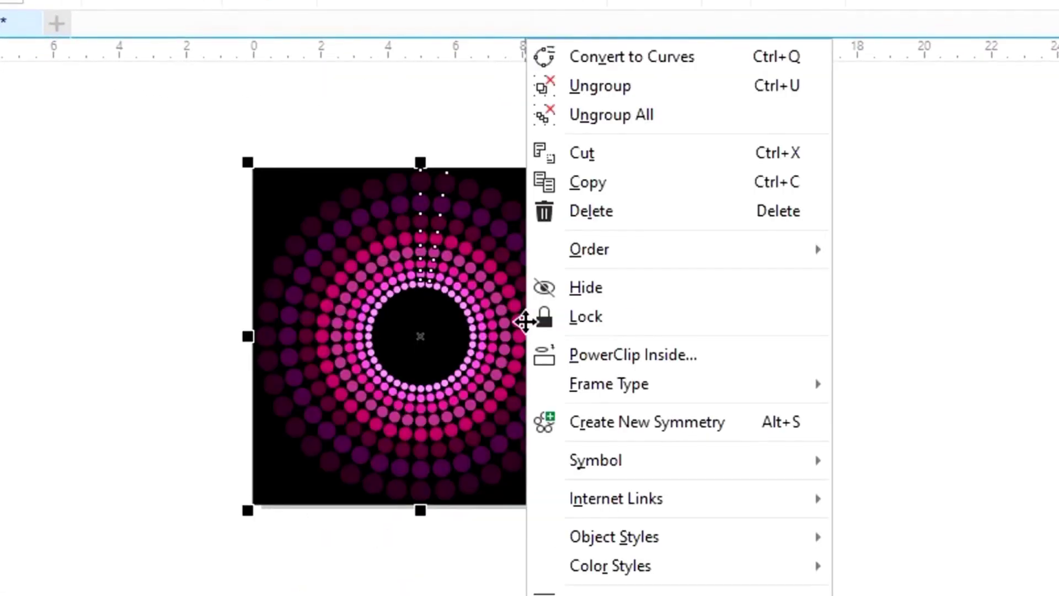
click(678, 118)
click(677, 288)
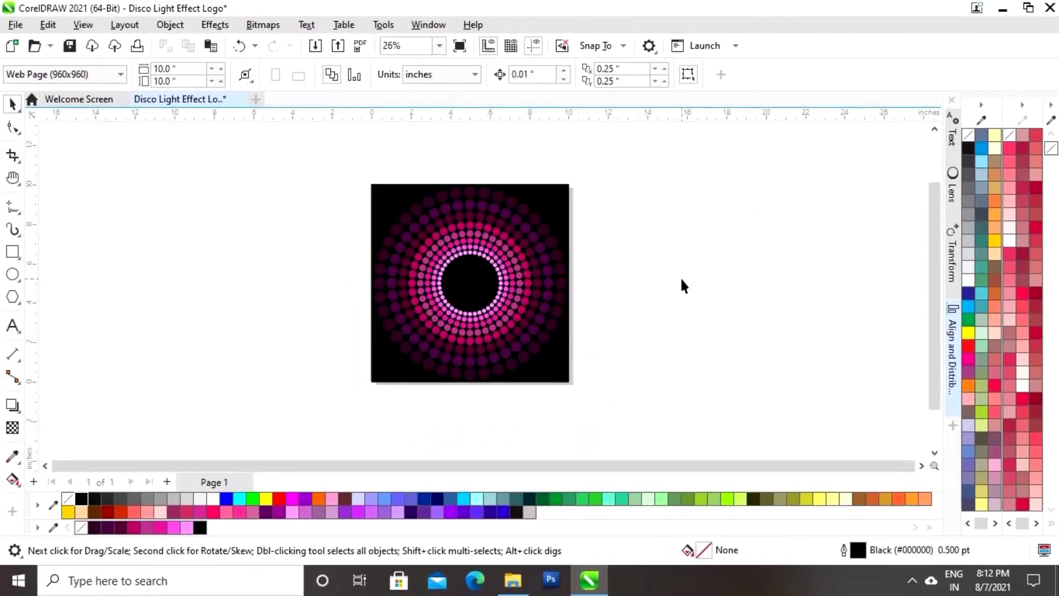
- In the second-outermost ring, fill the leftmost circle with #DE1D9A, an upper-left circle with #FF8FFF and one left of the top with #B93B8F
key(z)
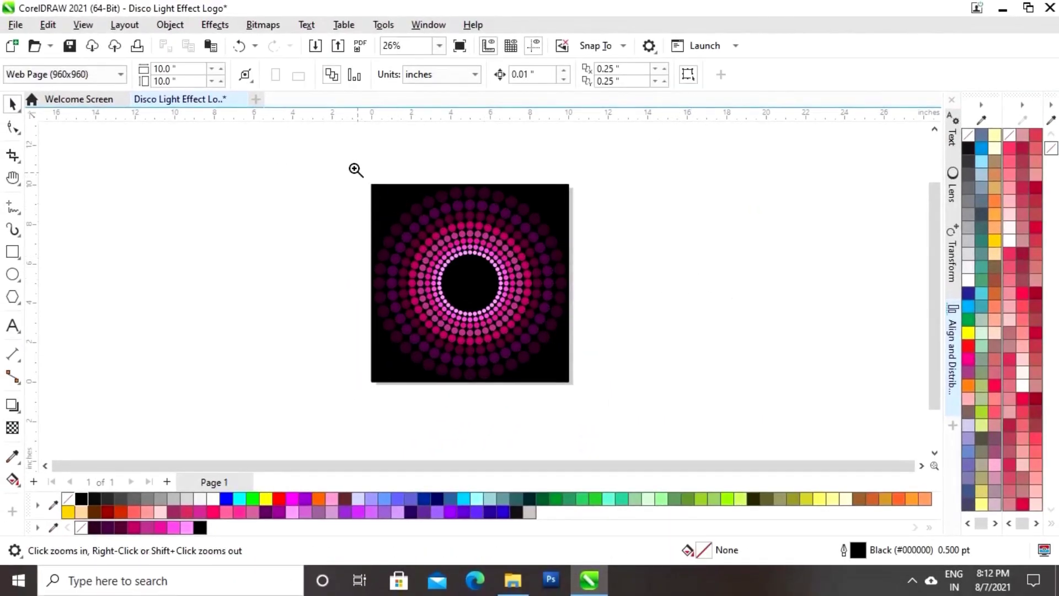
drag(354, 168, 587, 394)
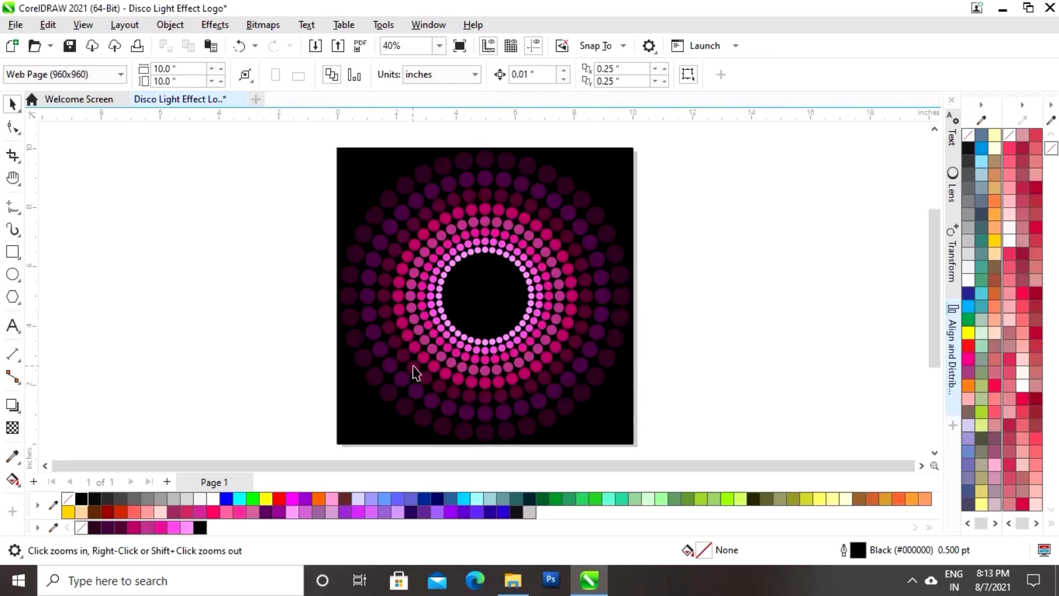
click(375, 305)
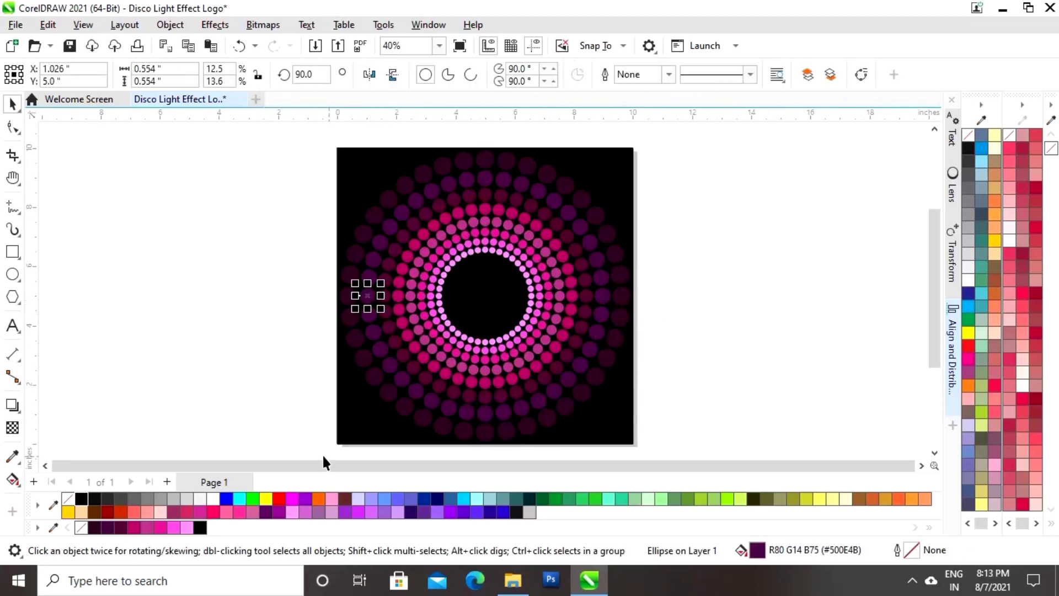
click(160, 528)
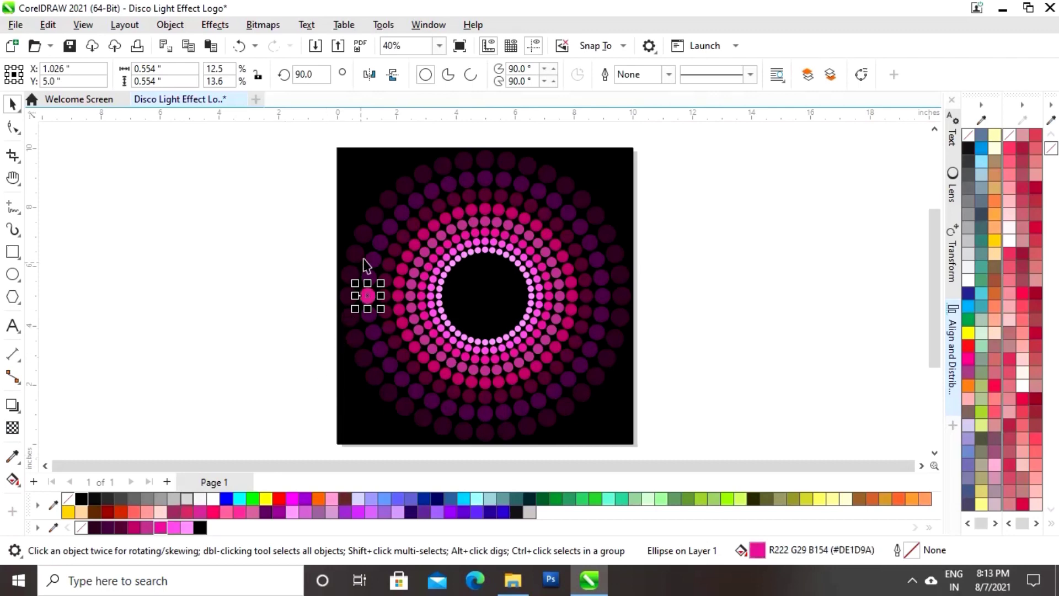
click(389, 227)
click(188, 528)
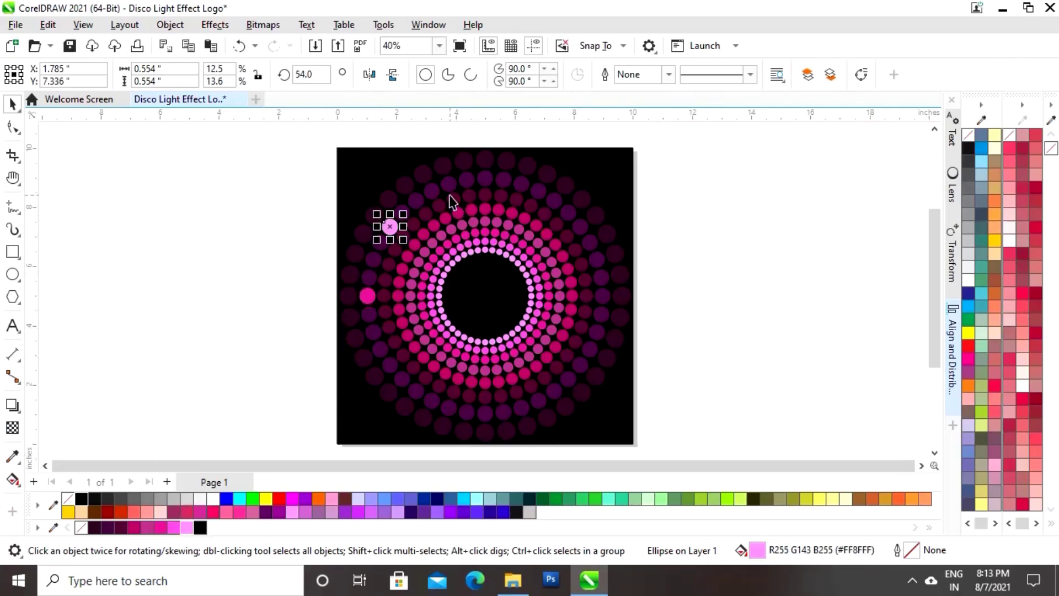
click(449, 188)
click(149, 528)
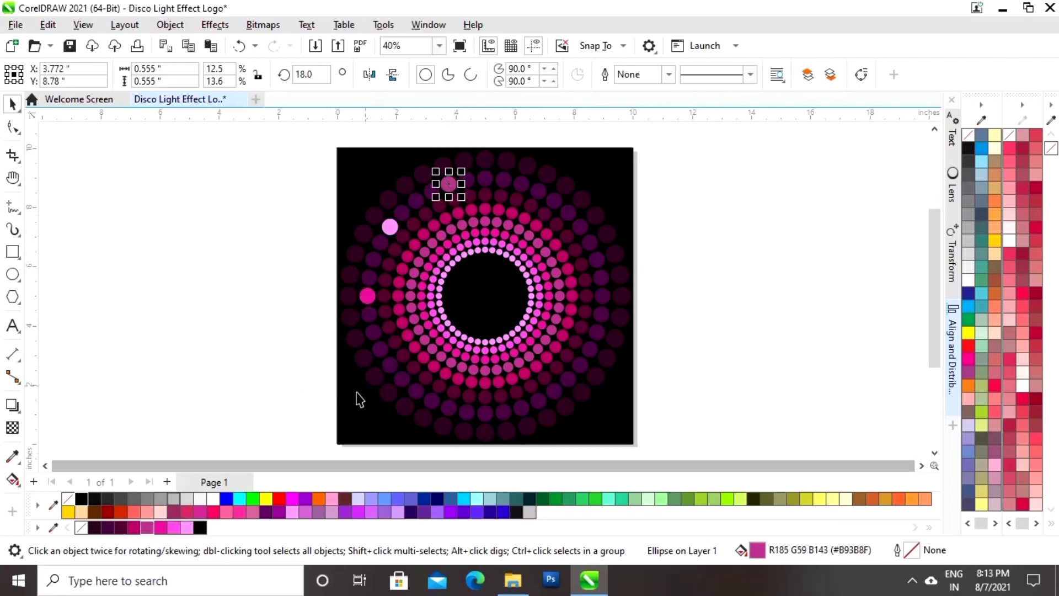
- Recolor a lower-left second-outermost circle crimson, the third ring's bottom circle light pink, and a second-outermost circle right of the top #B93B8F
click(390, 367)
click(137, 528)
click(485, 397)
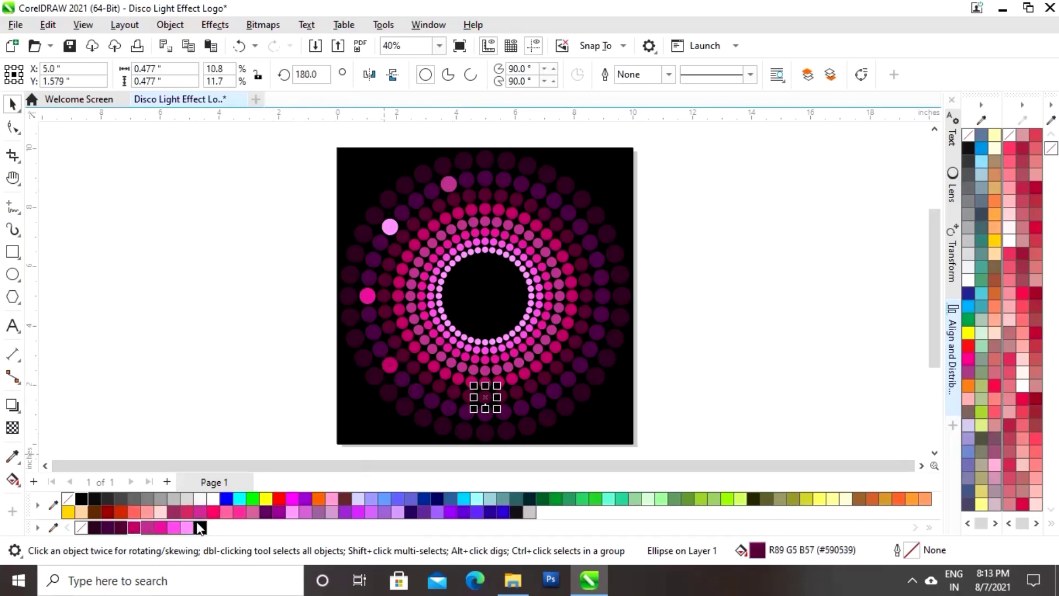
click(188, 528)
click(521, 183)
click(149, 528)
- Fill an upper-left and an upper-right circle of the outermost ring with white, and the adjacent upper-right second-ring circle with light pink
click(375, 215)
click(213, 499)
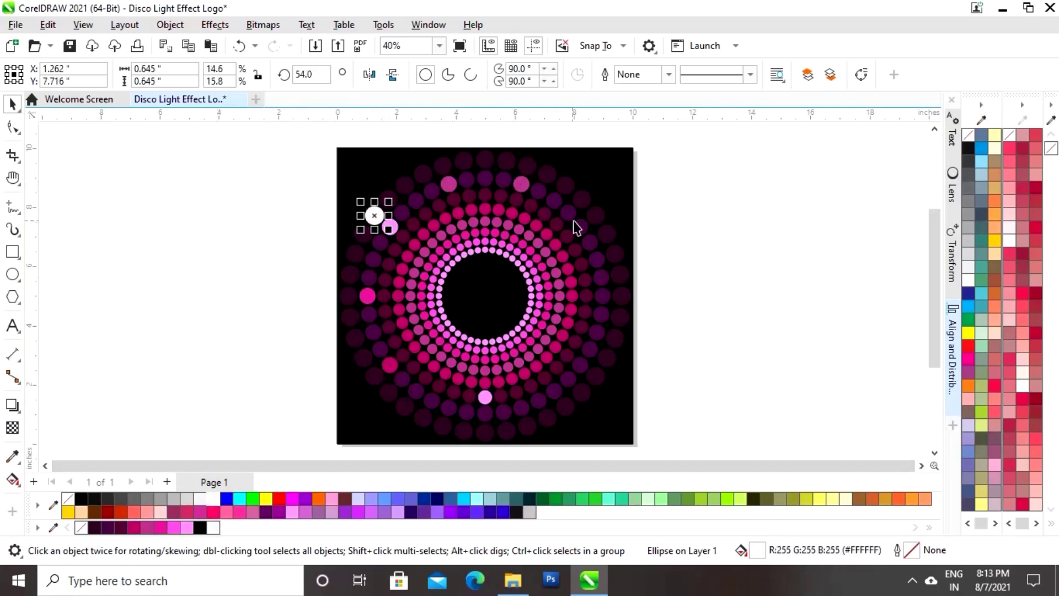
click(580, 226)
click(187, 528)
click(595, 215)
click(213, 528)
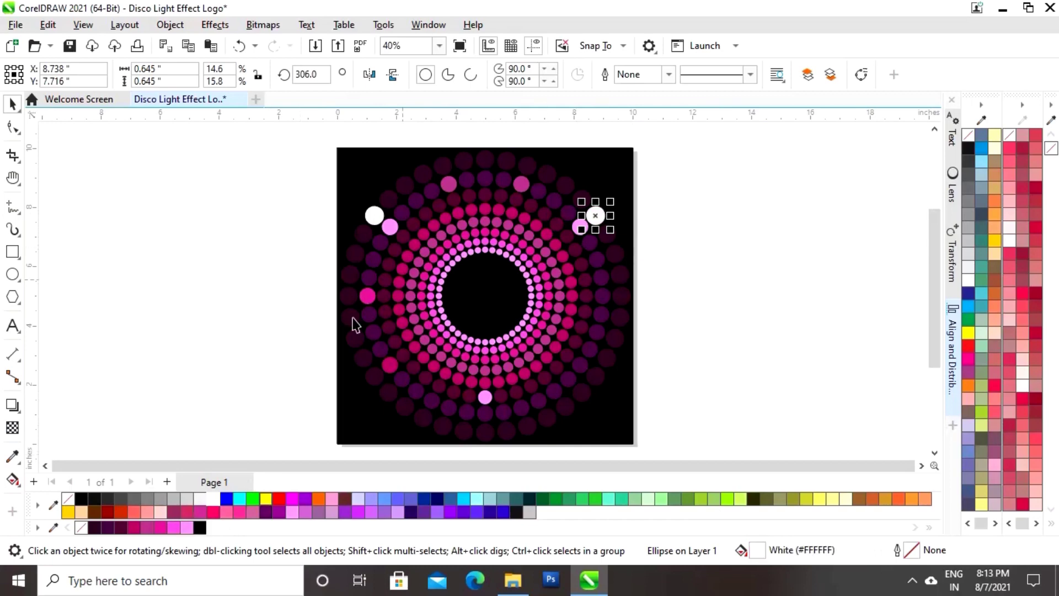
- Fill the third ring's leftmost circle pink, the outermost ring's leftmost crimson, and two neighboring circles just below them #FF8FFF and white
click(384, 296)
click(167, 528)
click(349, 295)
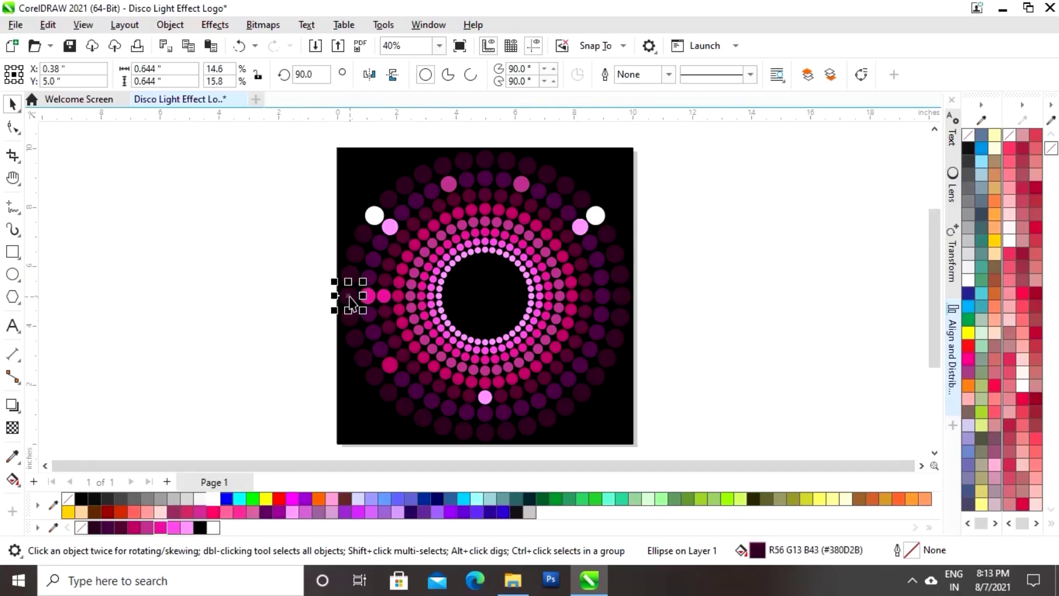
click(184, 516)
click(374, 332)
click(187, 528)
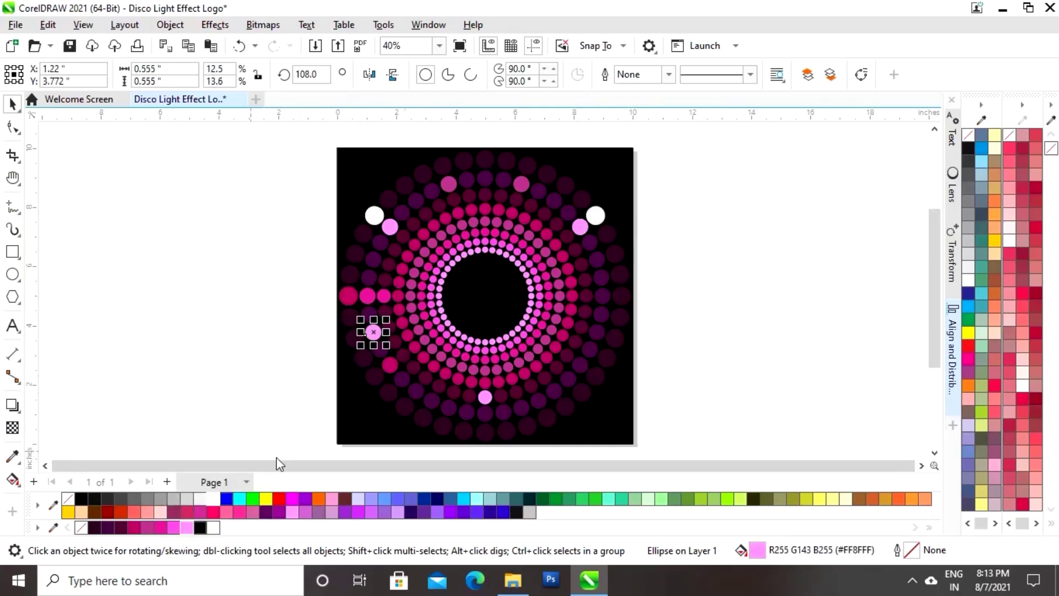
click(355, 337)
click(213, 528)
- Fill a lower inner-ring circle and two outermost circles at the right with #FF8FFF, and the second ring's rightmost circle with bright pink
click(476, 360)
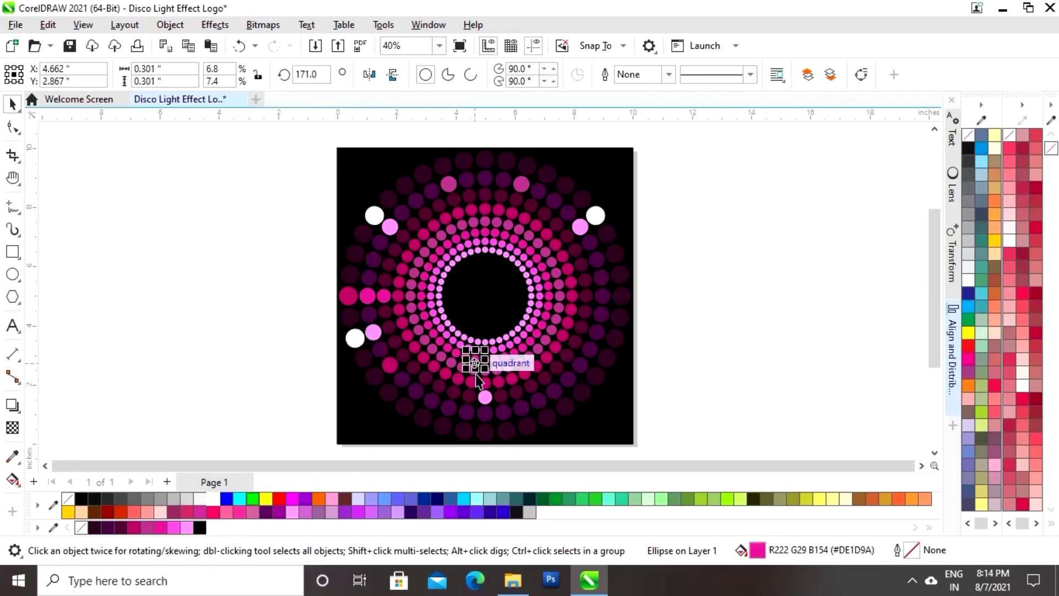
click(187, 528)
click(603, 296)
click(167, 528)
click(622, 296)
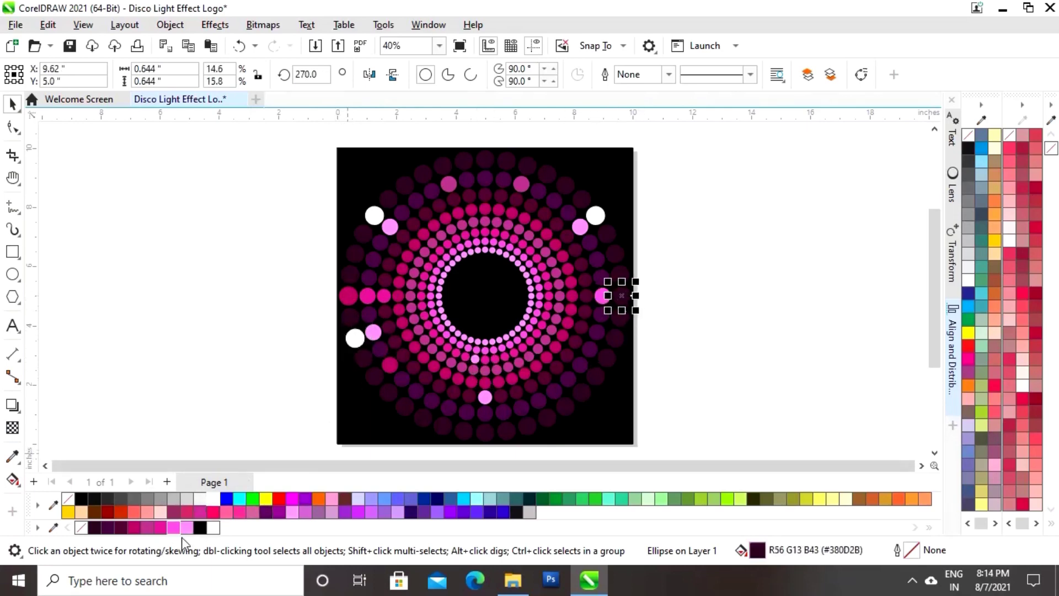
click(187, 528)
click(615, 254)
click(187, 528)
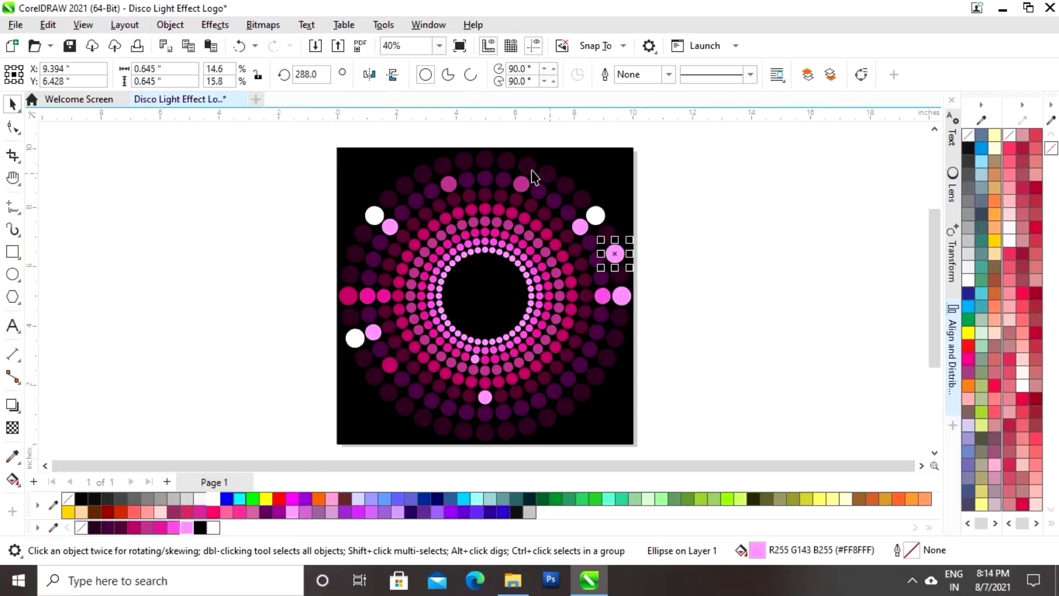
- Fill an upper-left circle of the outermost ring with bright pink and a lower-right outermost circle with hot pink
click(404, 184)
click(187, 528)
click(581, 392)
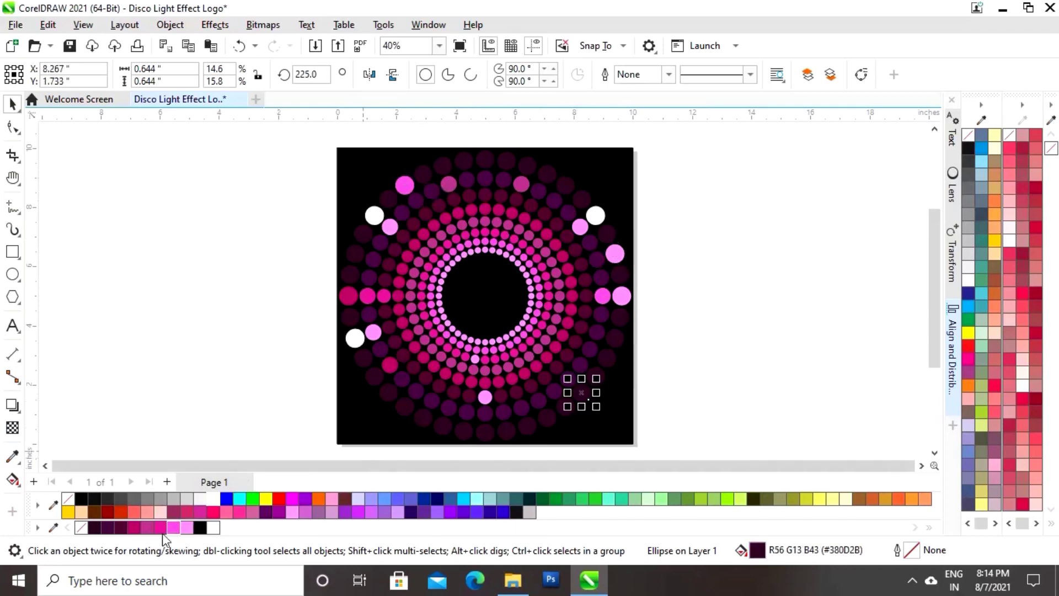
click(160, 528)
- Fill the lower-left diagonal circles of the third, second and outermost rings with #F852E0, #FF8FFF and white
click(413, 367)
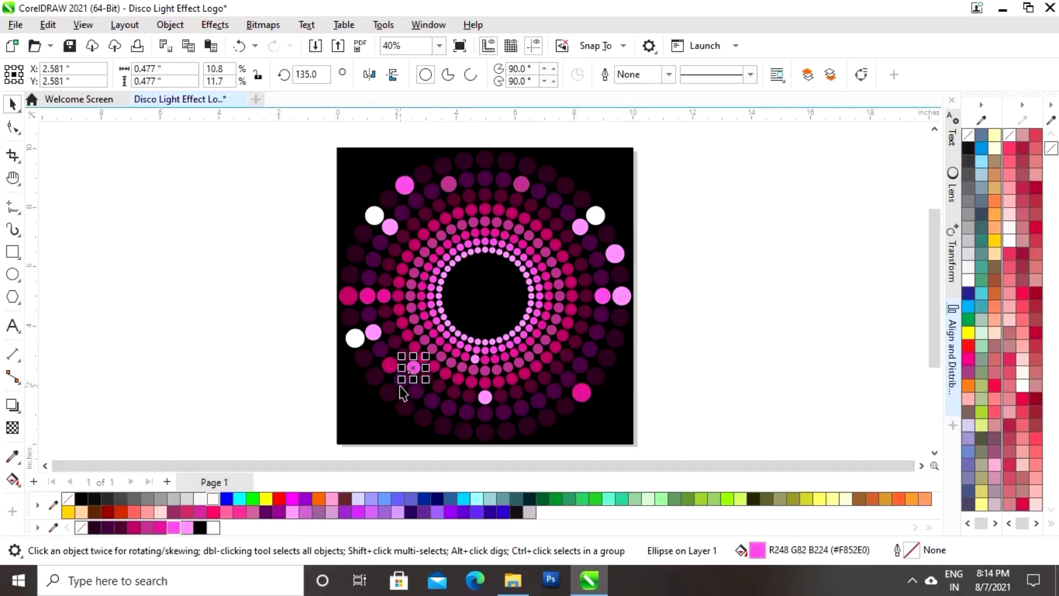
click(401, 379)
click(187, 528)
key(Escape)
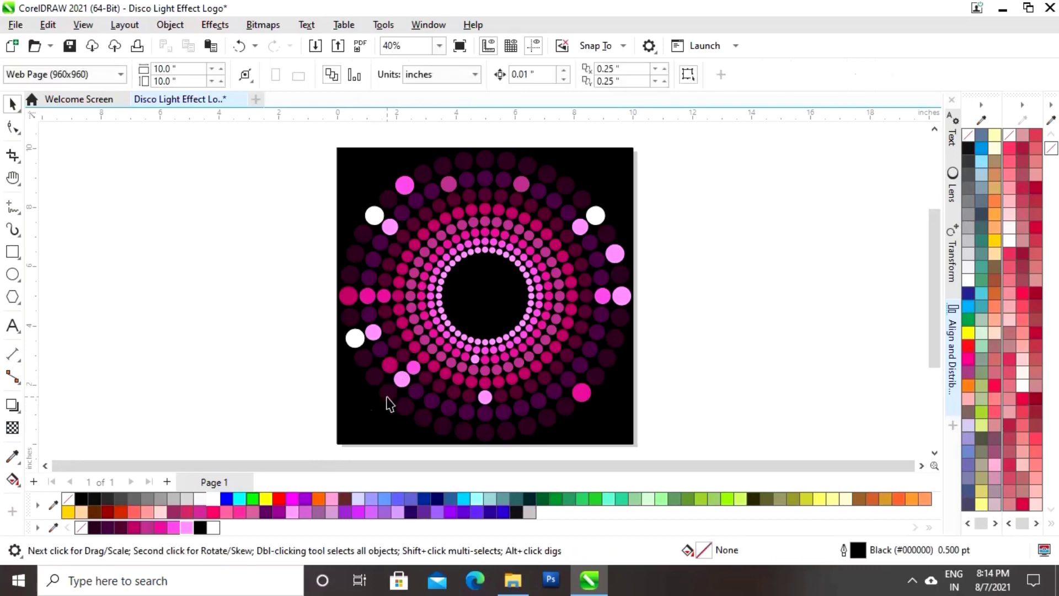
click(389, 393)
click(213, 528)
- Fill upper-left circles of the fourth, third and second rings with #F852E0, #FF8FFF and white, and an upper-right second-ring circle with white
click(446, 218)
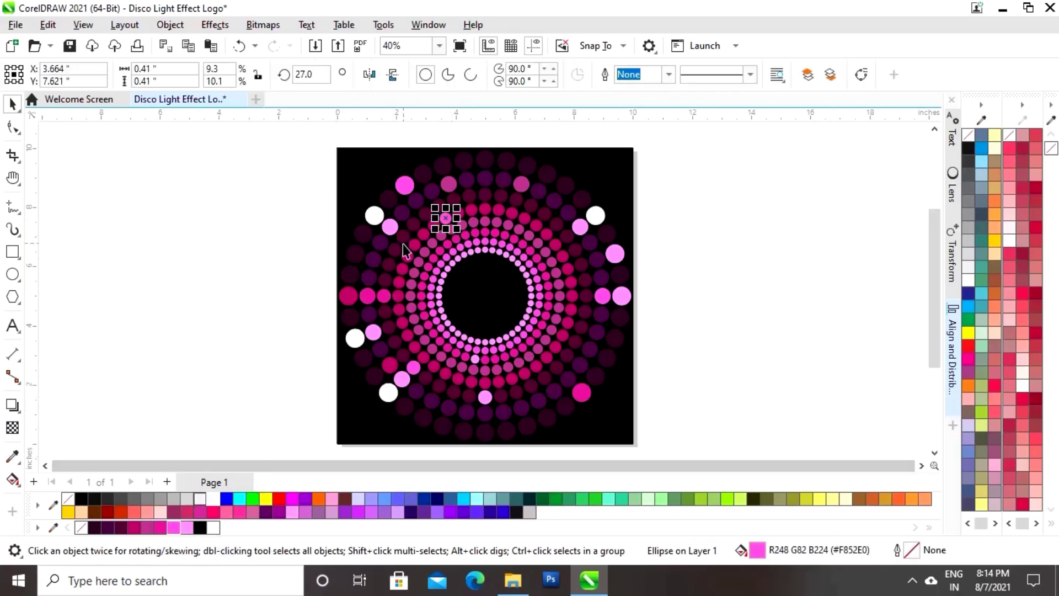
click(440, 204)
click(187, 528)
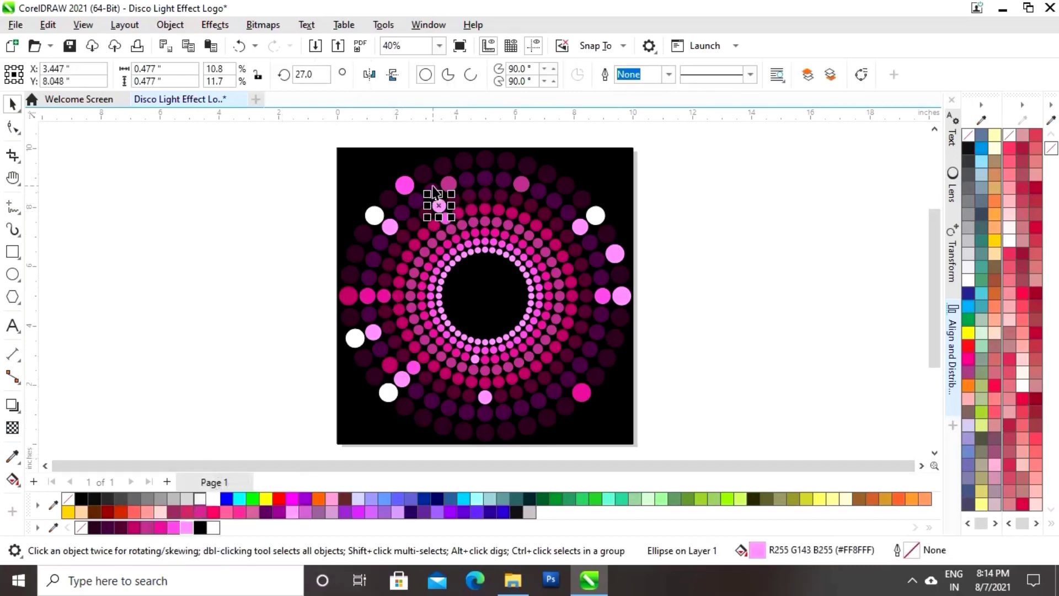
click(432, 191)
click(214, 528)
click(554, 200)
click(214, 499)
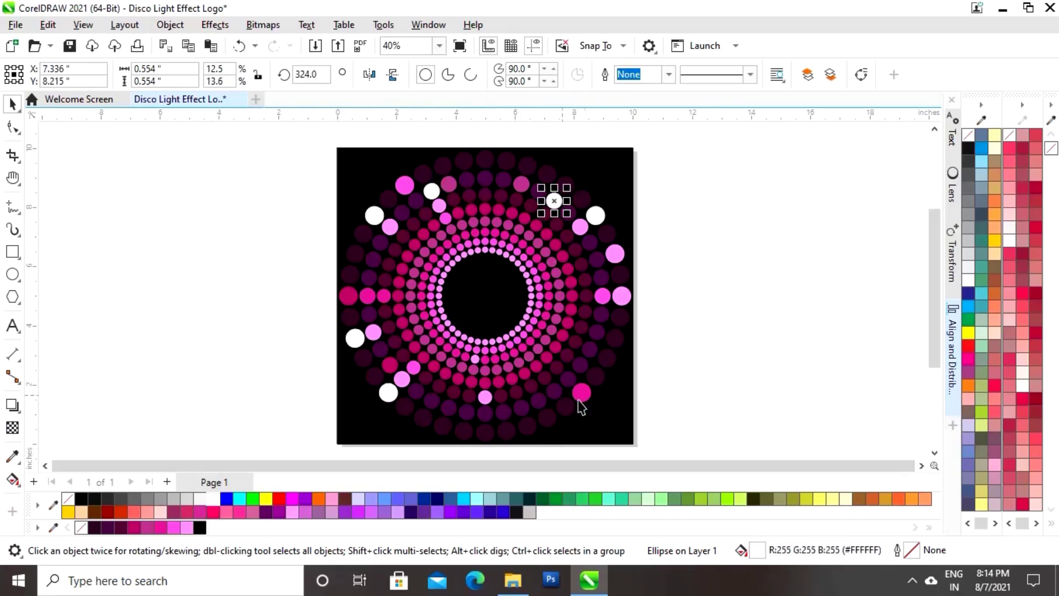
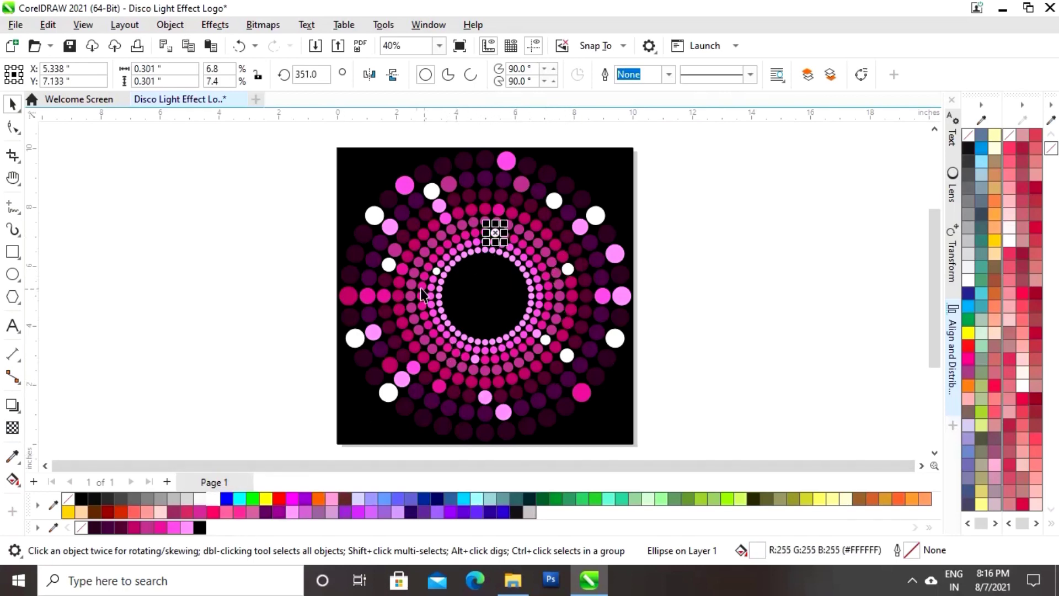
- Fill an upper-left fifth-ring circle and the second-ring circle just right of the top with white
click(426, 253)
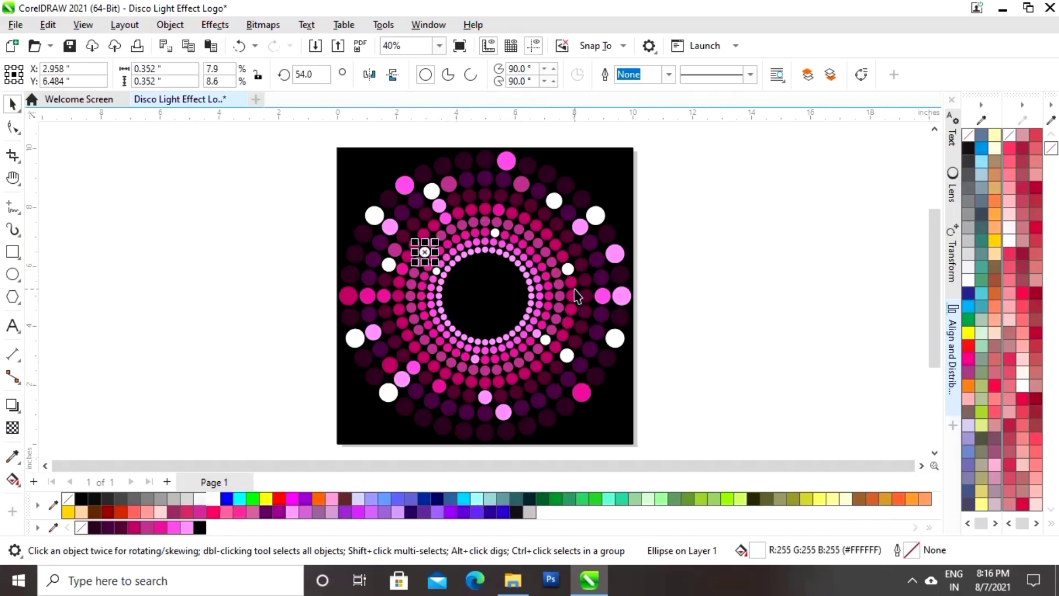
click(503, 181)
click(214, 498)
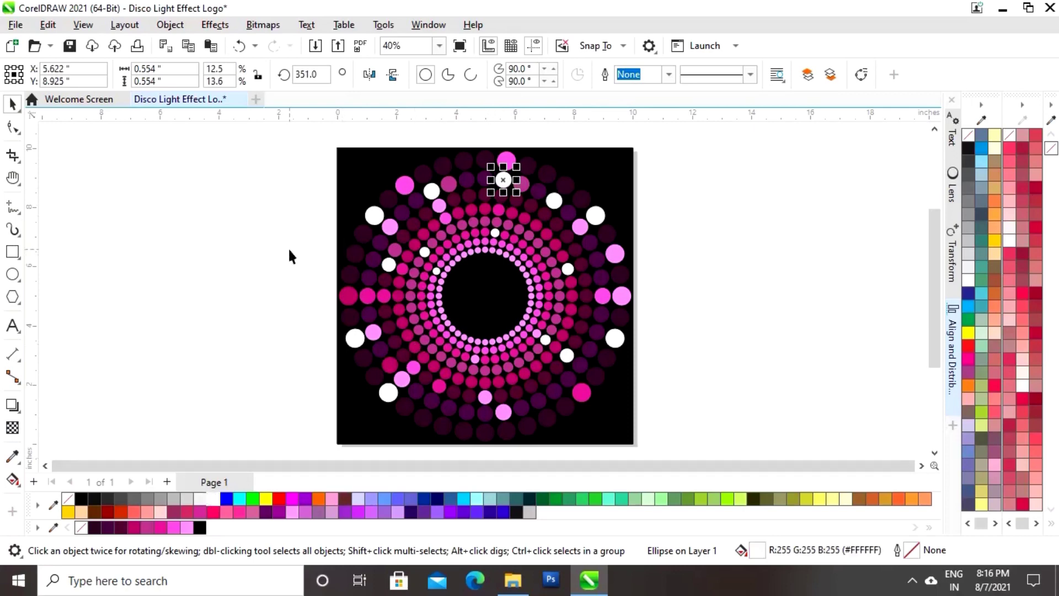
key(Escape)
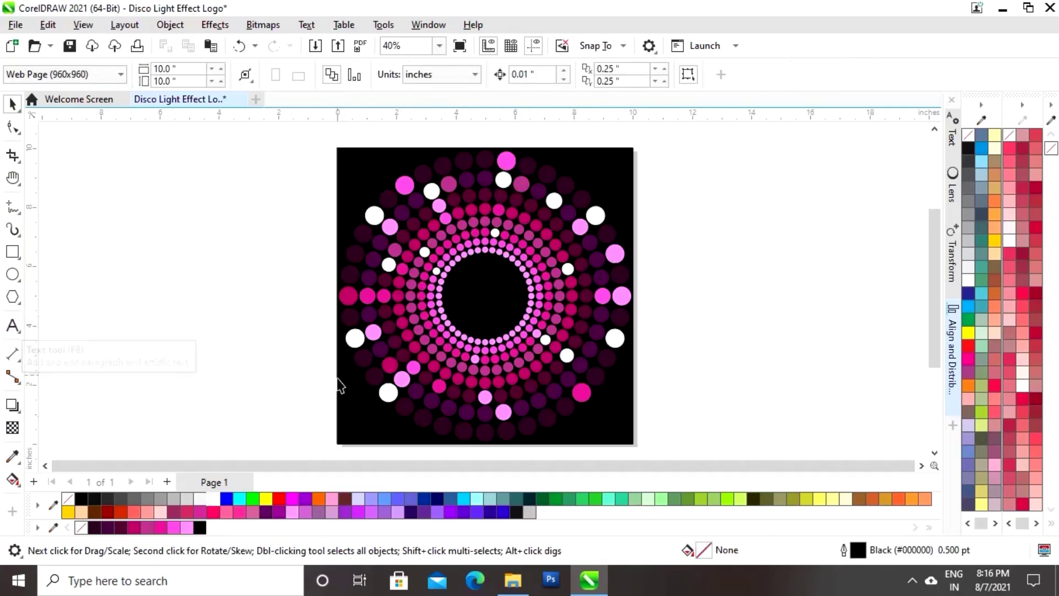
- Recolor a lower second-ring circle and an upper-right outermost circle #BA066A, and a second-ring circle at the right hot pink
click(449, 407)
click(601, 315)
click(213, 513)
click(565, 186)
click(134, 528)
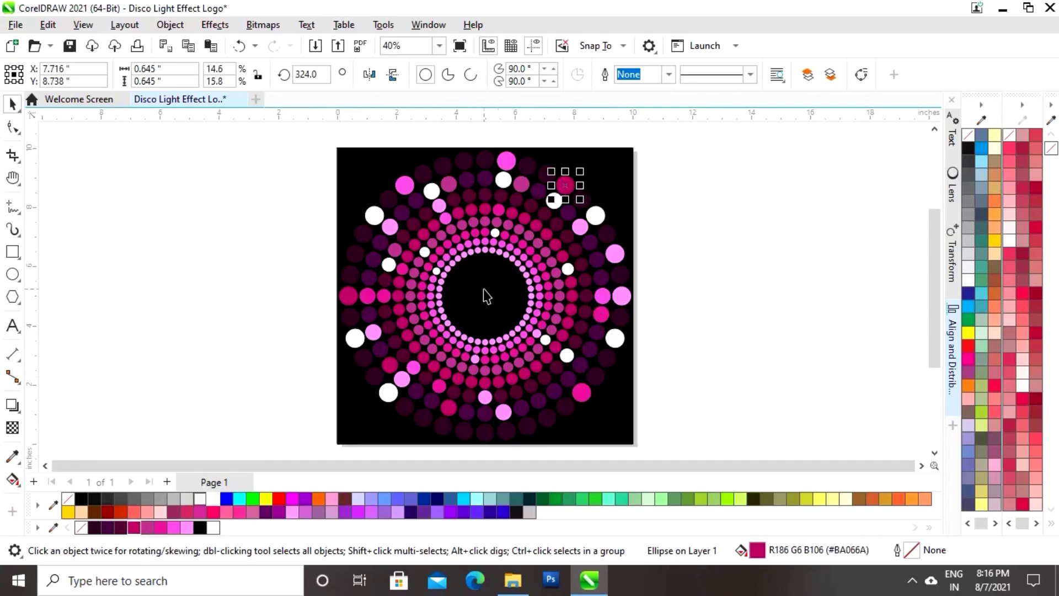
- Recolor an outermost circle above the leftmost one #590539 and the topmost second-ring circle crimson
click(356, 255)
click(124, 528)
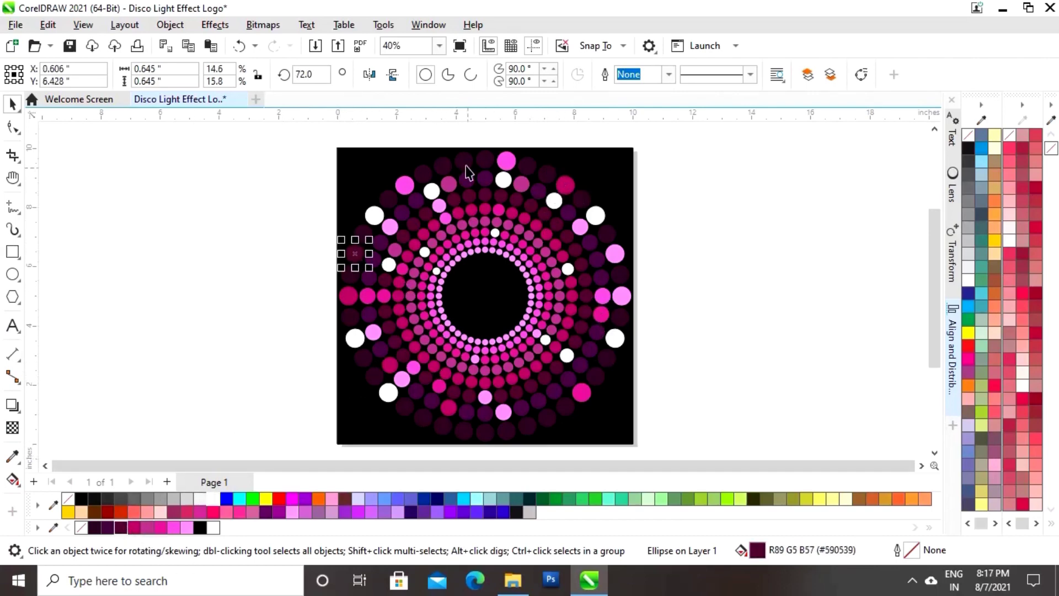
click(485, 177)
click(123, 527)
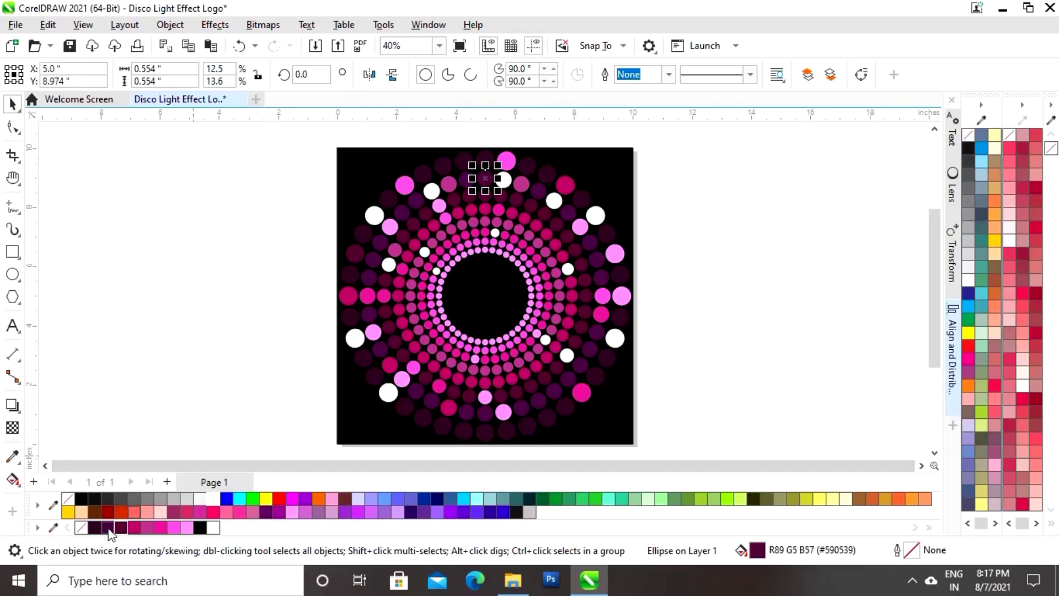
click(134, 528)
- Recolor the fourth-ring circle left of the top white, an upper-right fourth-ring circle light pink, and an upper-right sixth-ring circle white
click(471, 209)
click(524, 218)
click(537, 259)
click(213, 499)
- Fill lower-left, upper-left and lower-right fifth-ring circles and a fourth-ring circle at the right with light pink
click(419, 330)
click(186, 527)
click(462, 225)
click(187, 528)
click(507, 367)
click(188, 528)
click(571, 306)
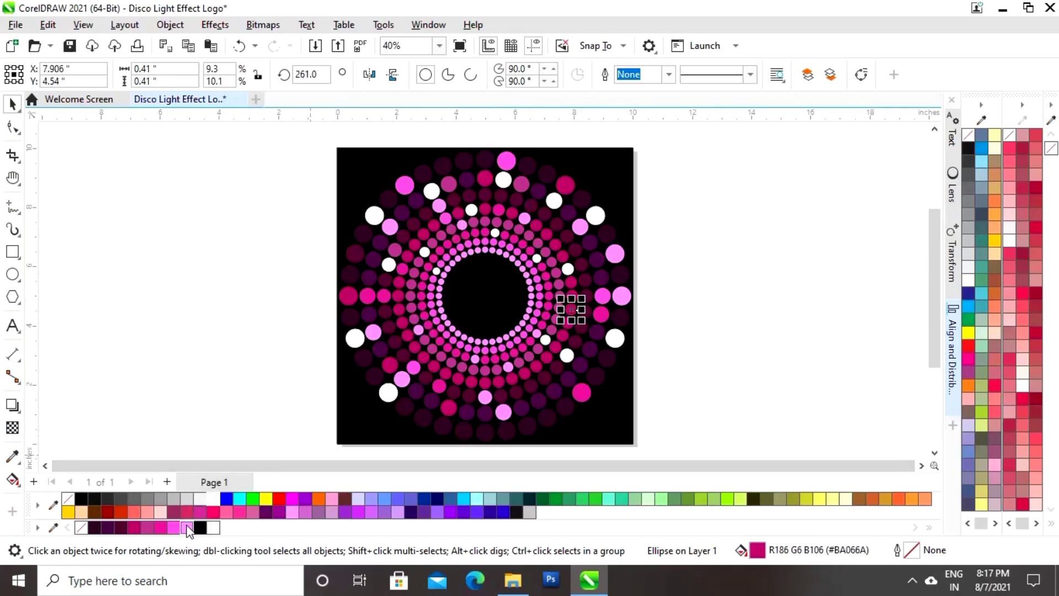
- Fill the leftmost, upper-right, lower-right and lower-left circles of the fourth ring with bright pink
click(398, 296)
click(173, 527)
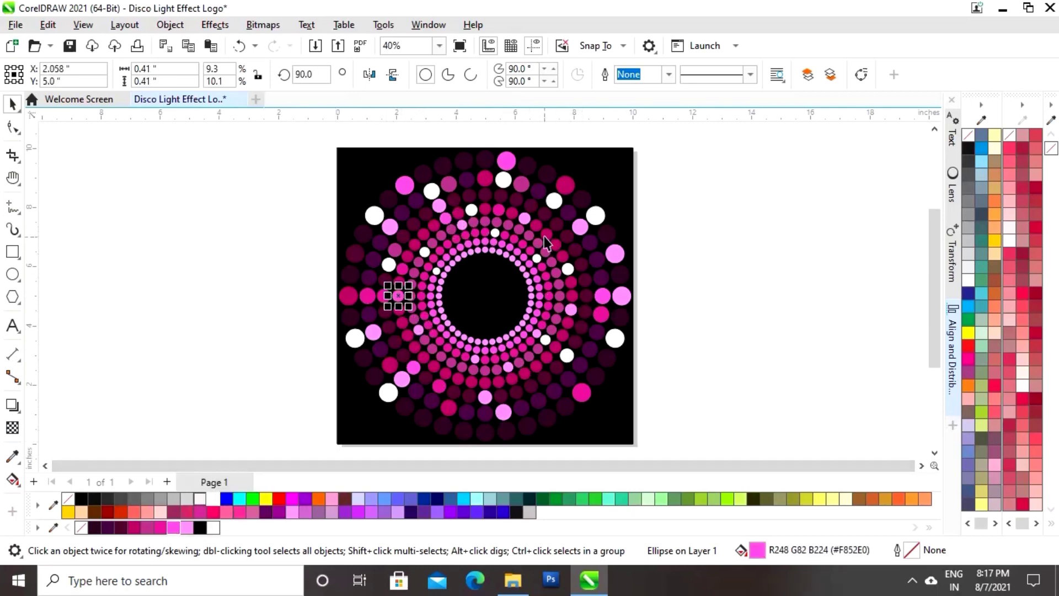
click(538, 227)
click(173, 528)
click(536, 366)
click(174, 528)
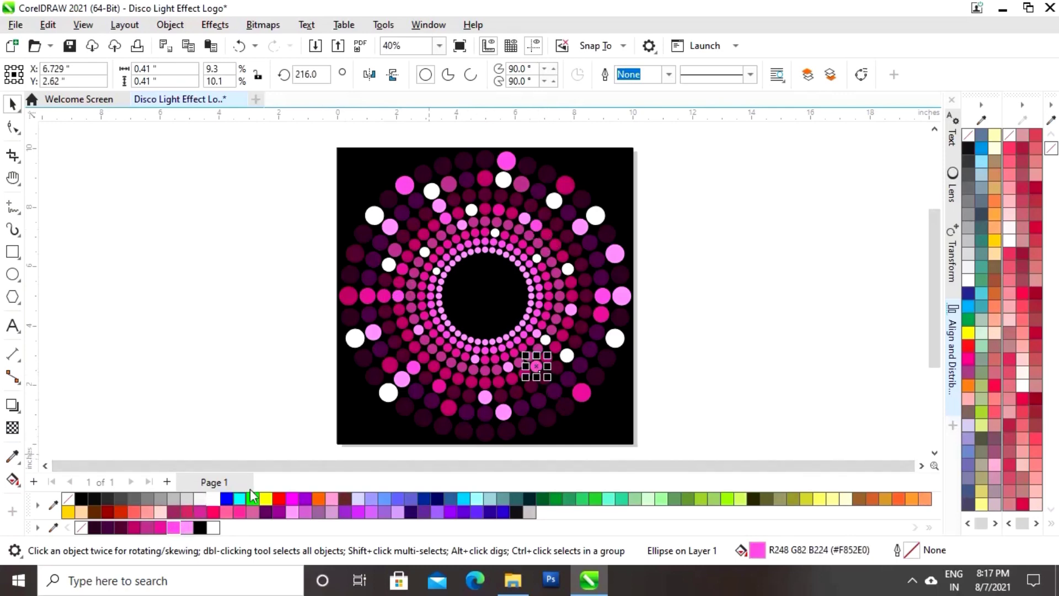
click(460, 381)
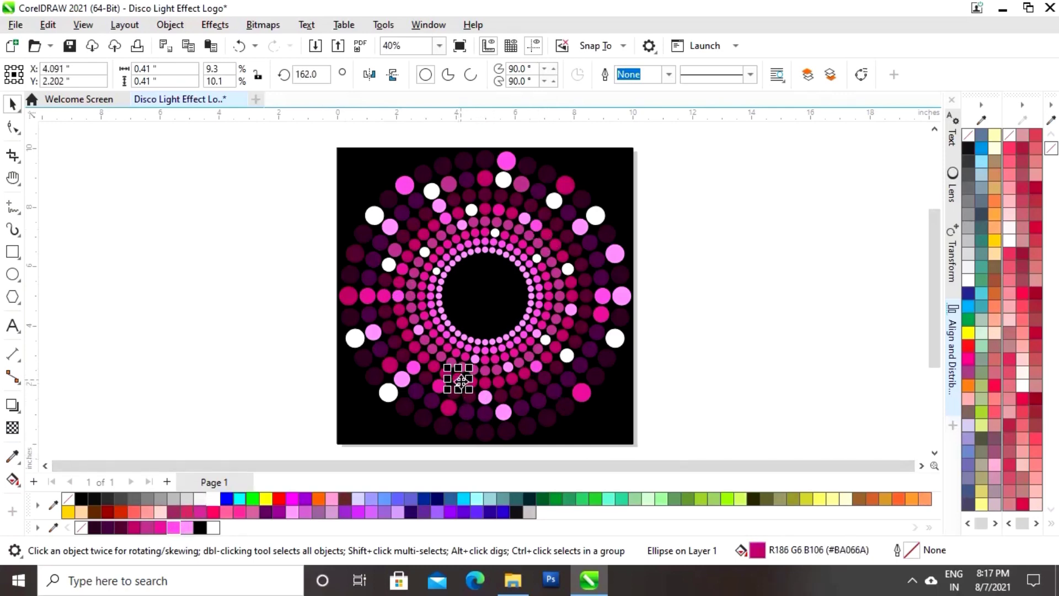
click(181, 528)
click(257, 276)
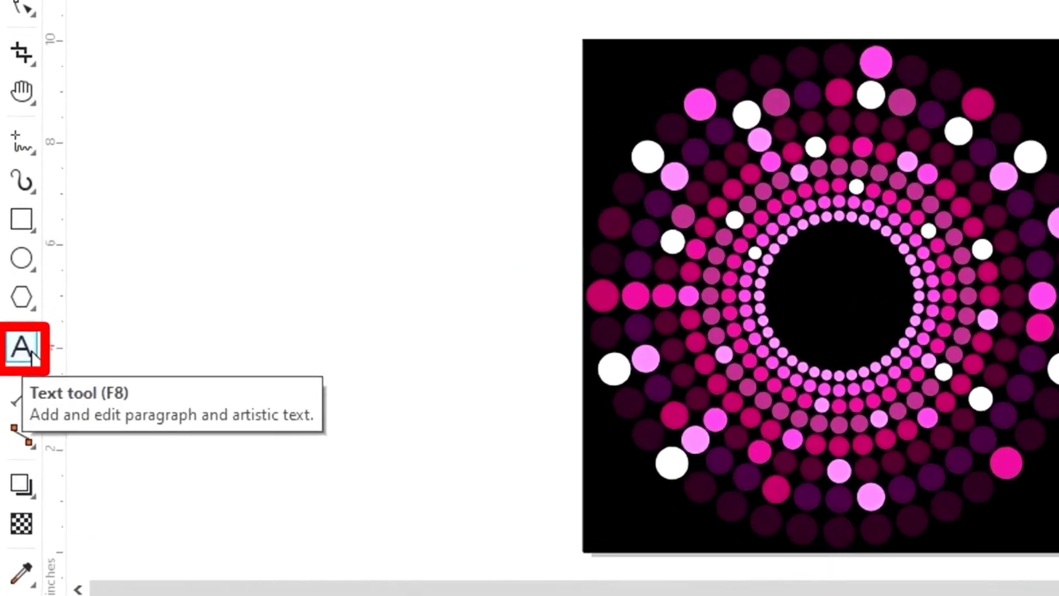
- Add the artistic text "M" in the Chianti ItSwash BT font beside the black square
click(13, 333)
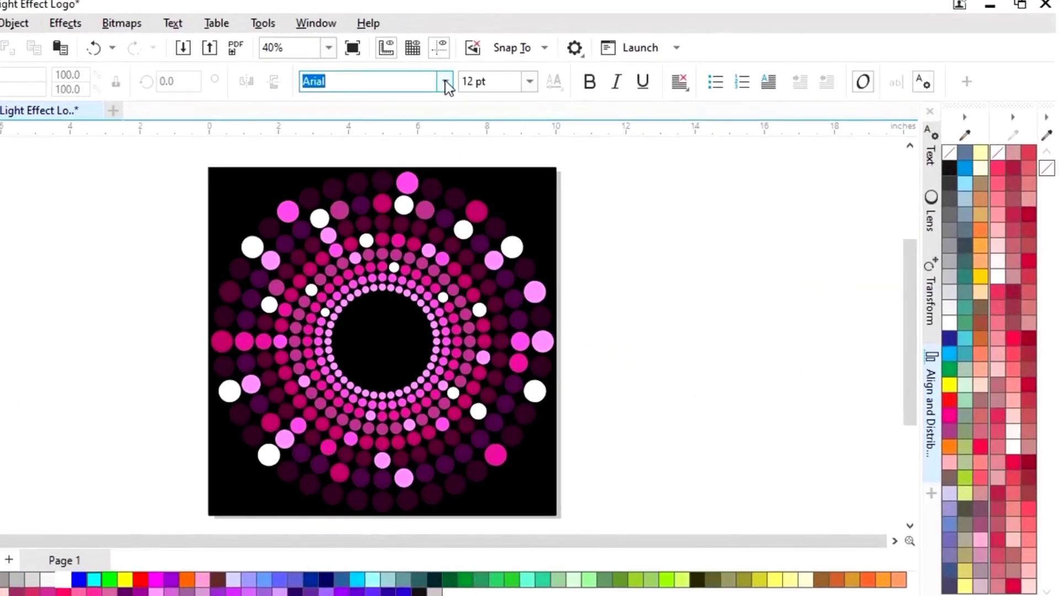
click(445, 81)
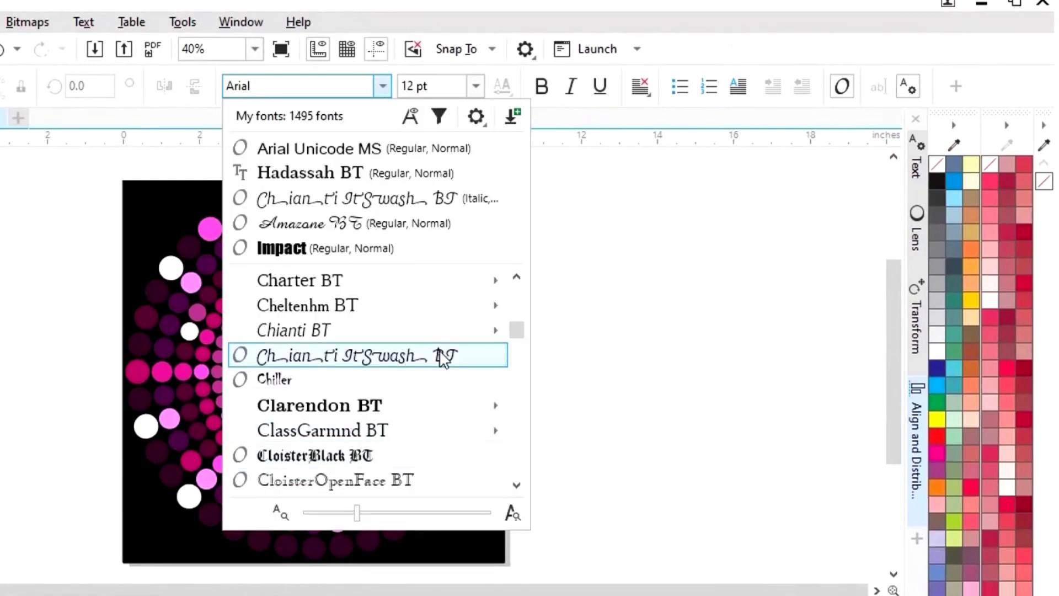
click(443, 356)
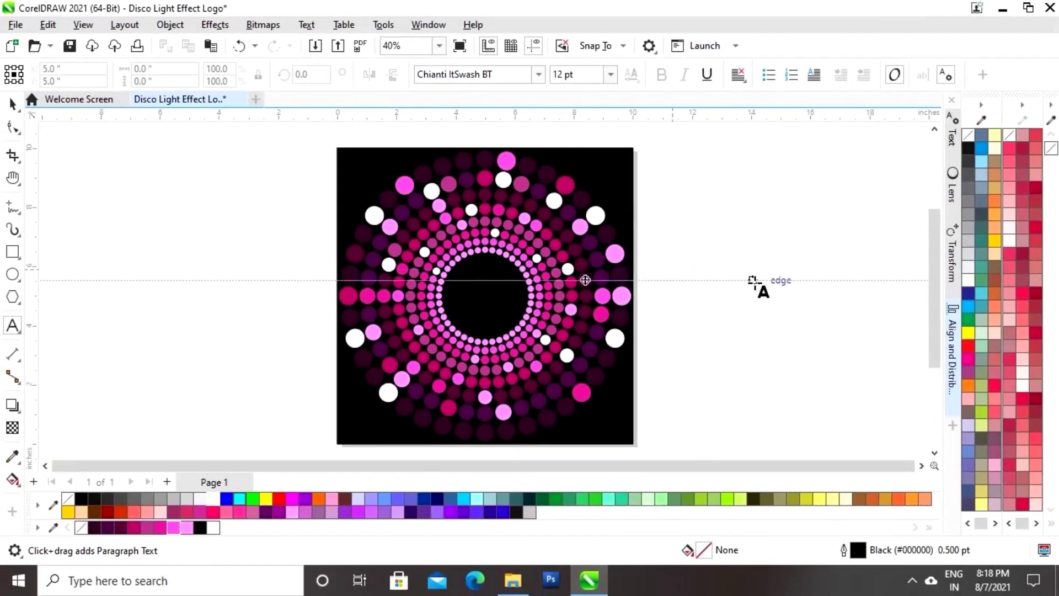
click(712, 295)
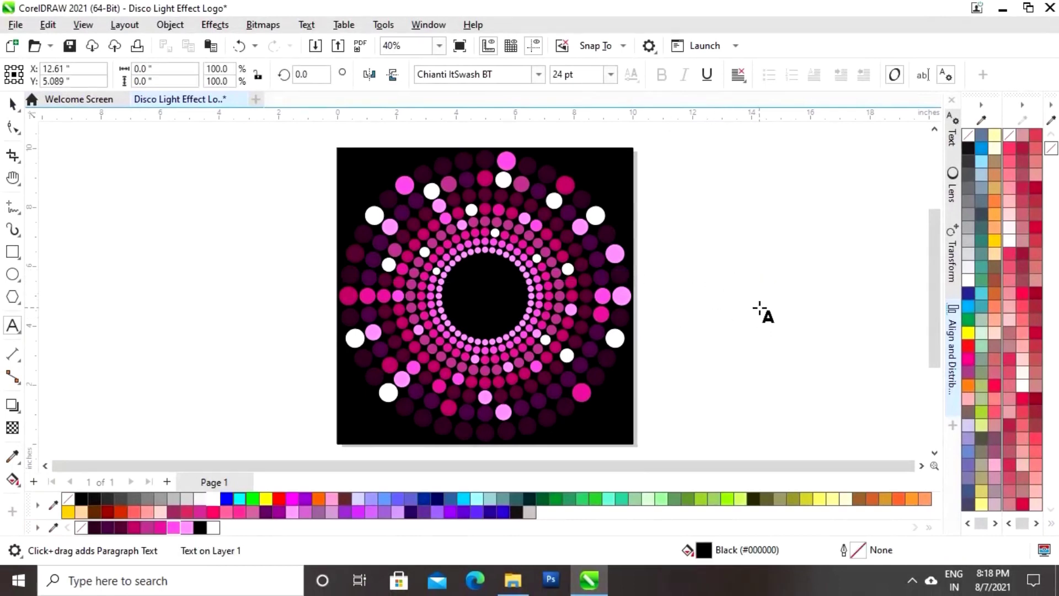
text(M)
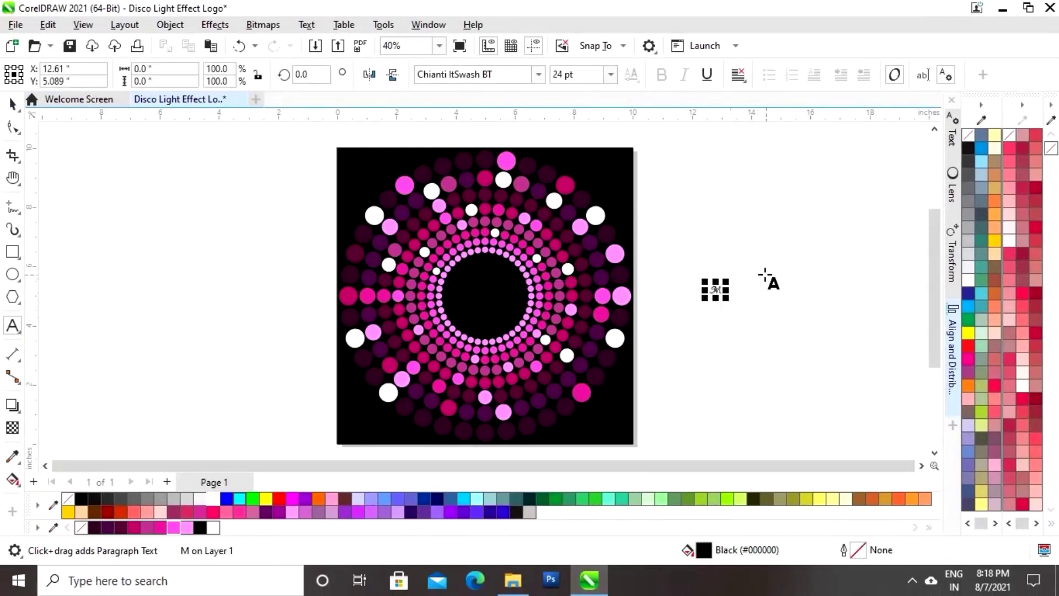
- Enlarge the letter M to about 4.42 by 2.81 inches and position it beside the square
key(ctrl+space)
drag(717, 291, 846, 205)
drag(808, 254, 763, 293)
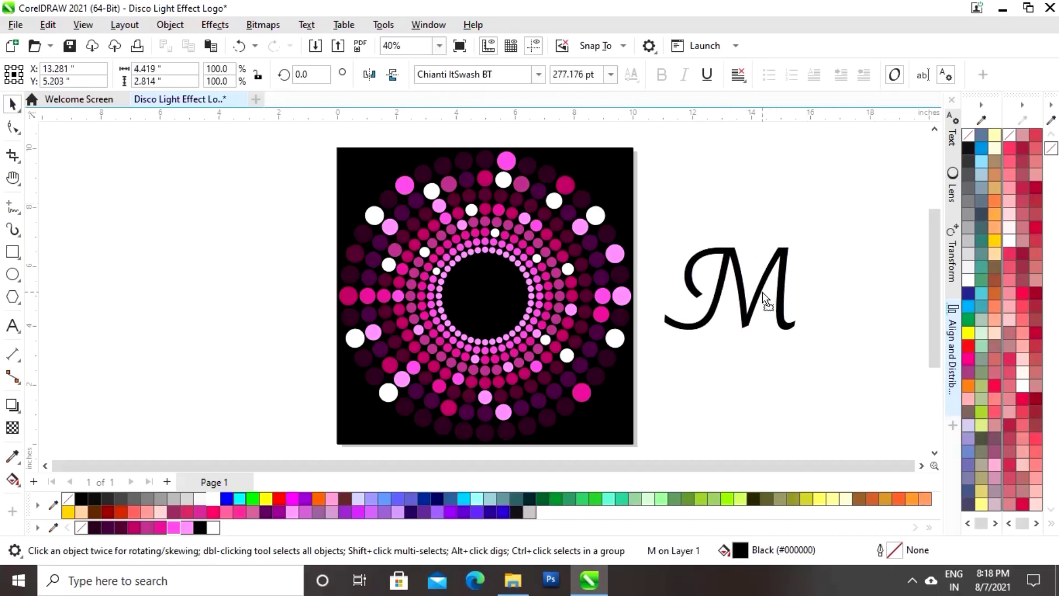
- Give the letter M a #BA066A outline 4.0 pt wide and remove its fill
right_click(135, 529)
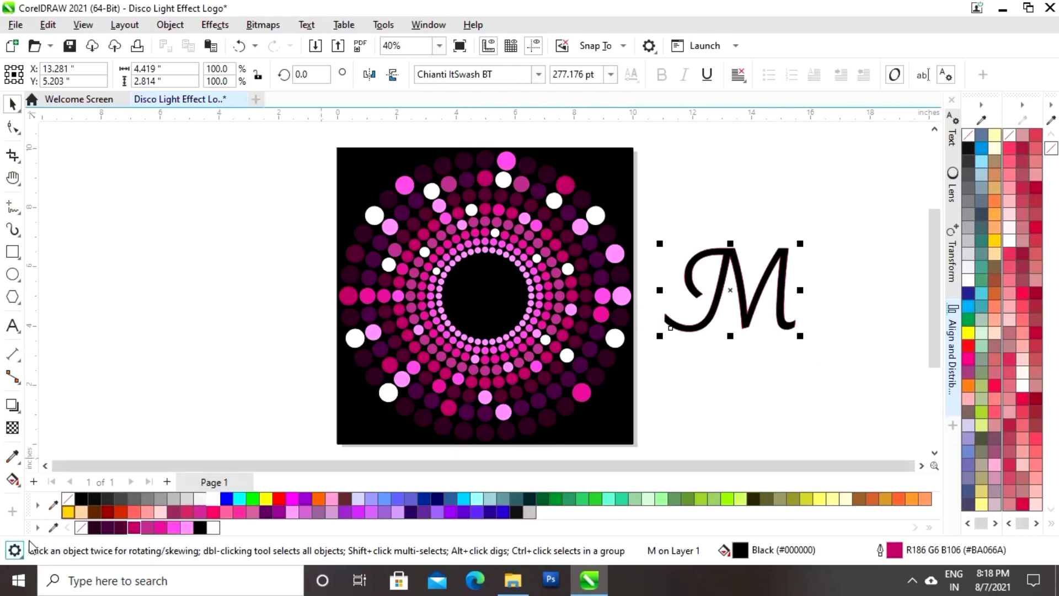
click(81, 528)
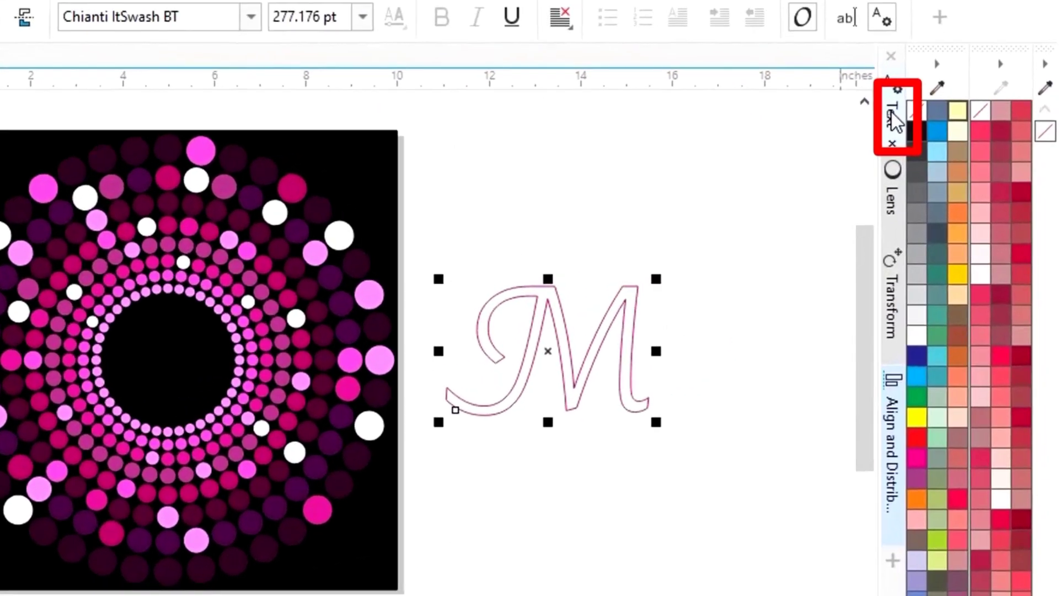
click(912, 127)
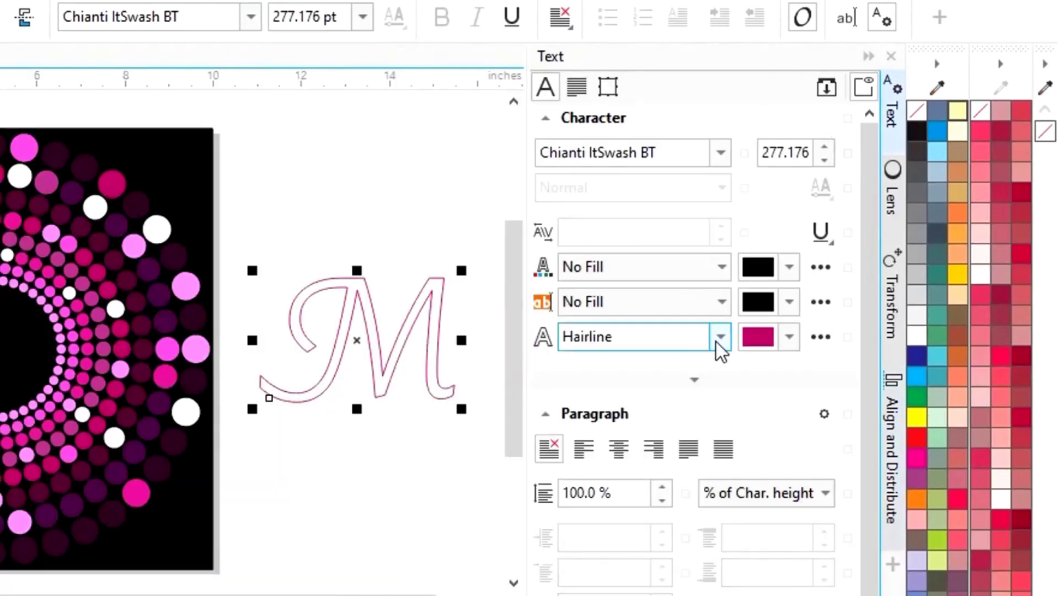
click(720, 336)
click(609, 507)
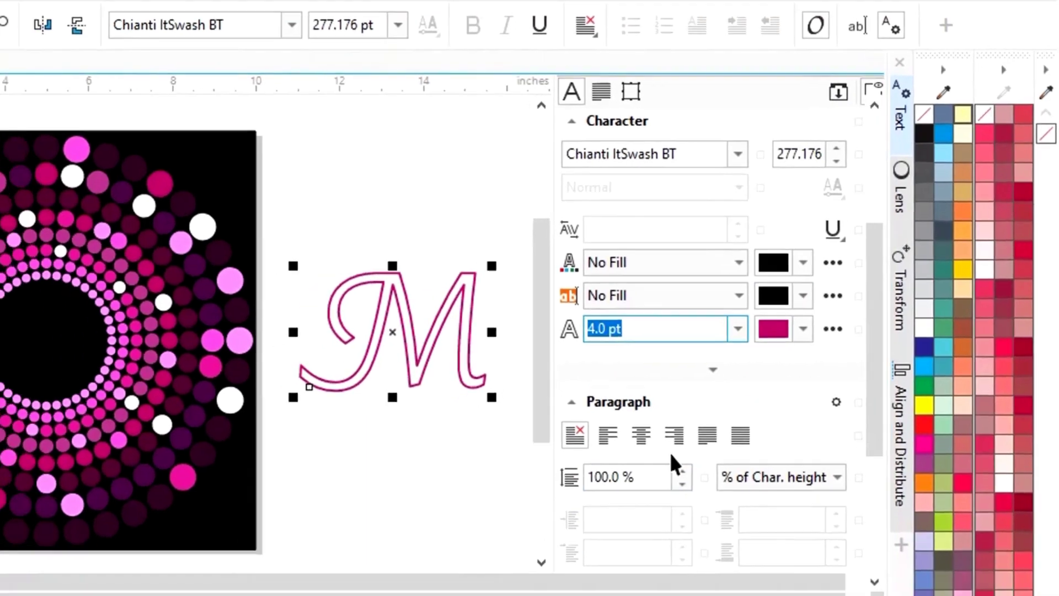
click(869, 56)
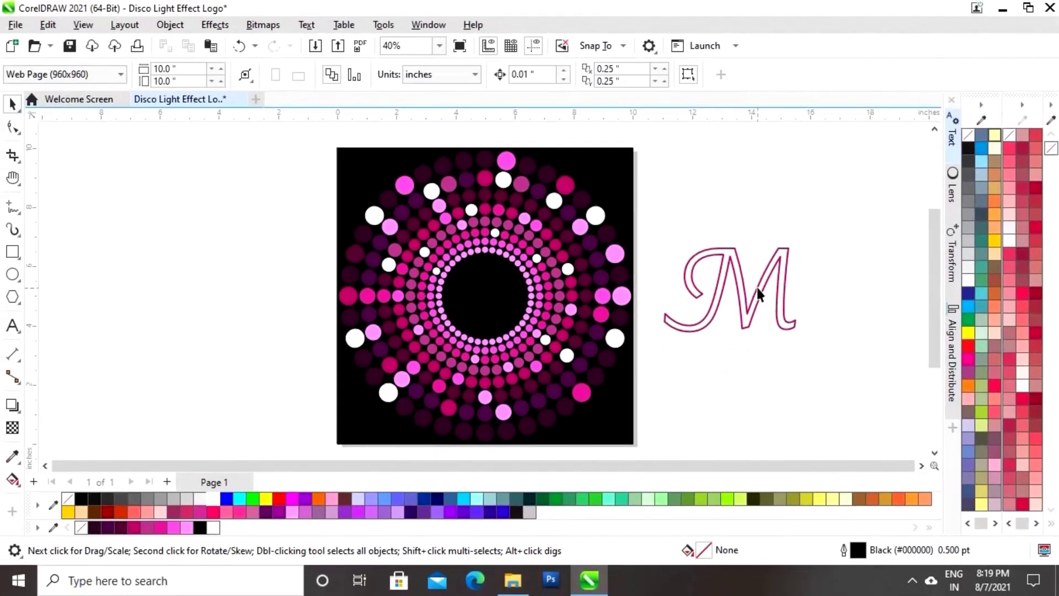
- Shrink the letter M to about 1.78 by 1.14 inches and place it in the upper part of the central black circle
drag(801, 246, 749, 289)
drag(701, 316, 488, 282)
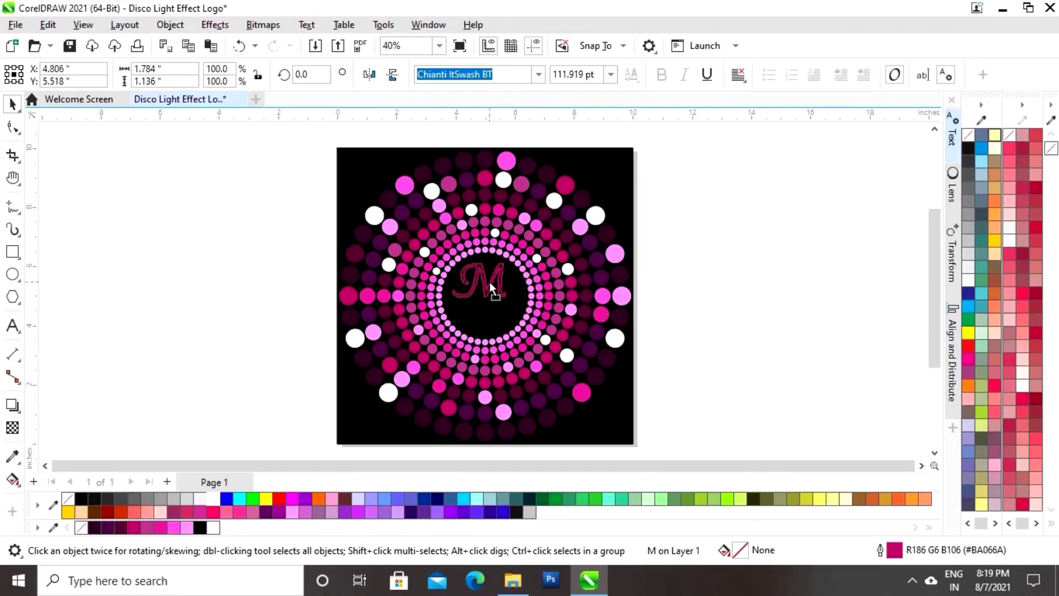
click(682, 258)
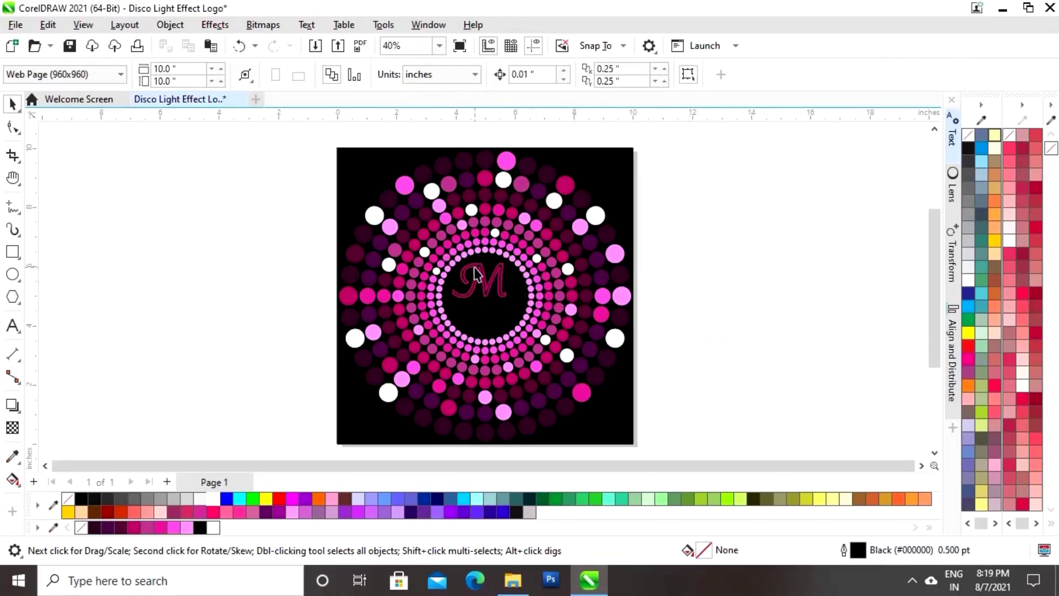
drag(492, 279, 494, 272)
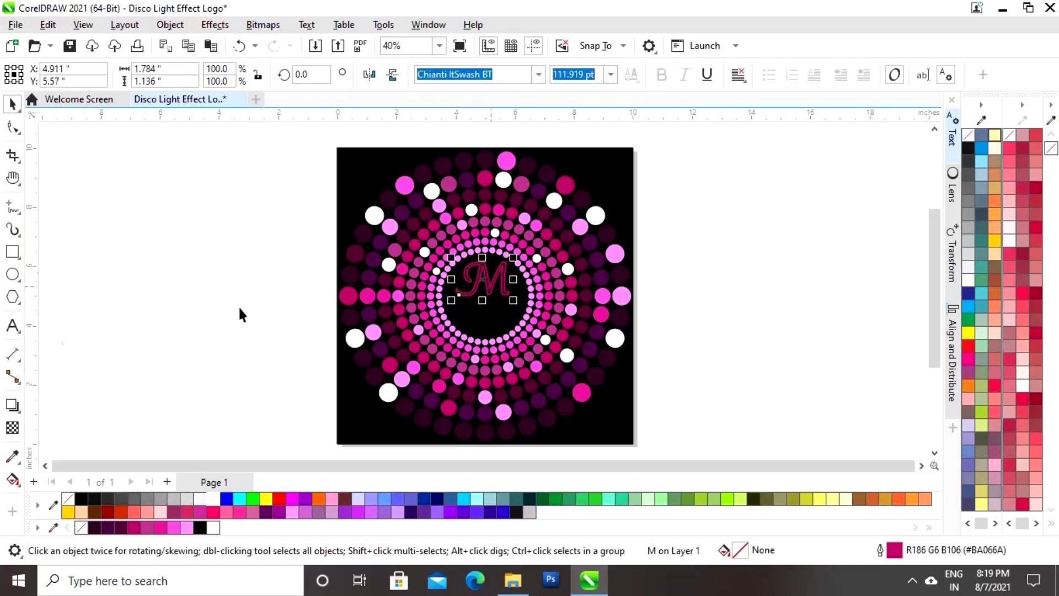
- Add the artistic text "GRAPHICS" in Arial beside the black square
click(15, 331)
click(538, 74)
click(687, 357)
text(GRAPHICS)
key(ctrl+space)
- Enlarge the GRAPHICS text to about 4.23 inches wide and give it a #BA066A outline with no fill
drag(738, 352, 818, 339)
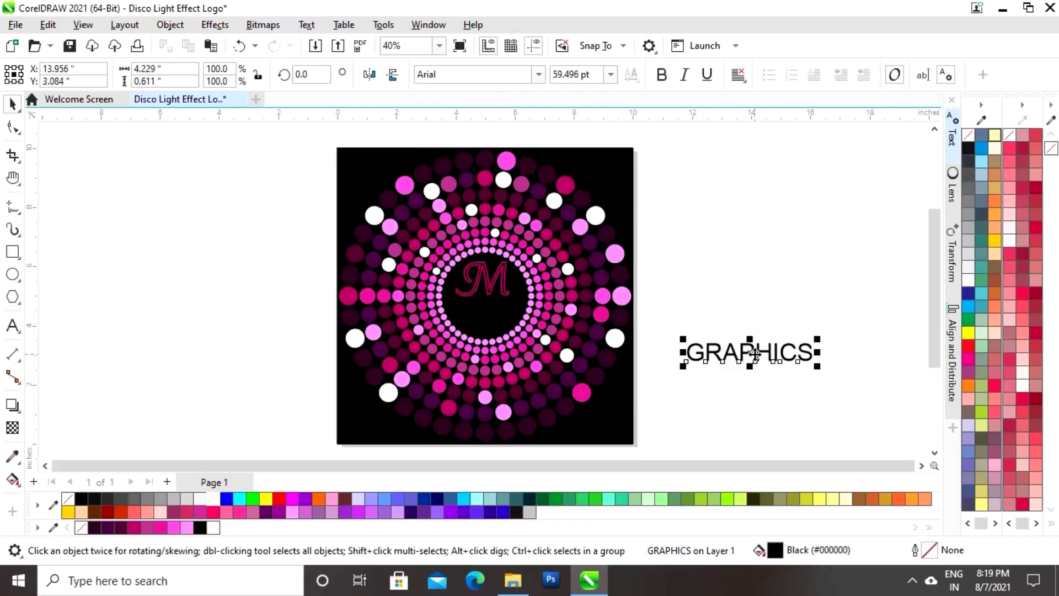
right_click(135, 527)
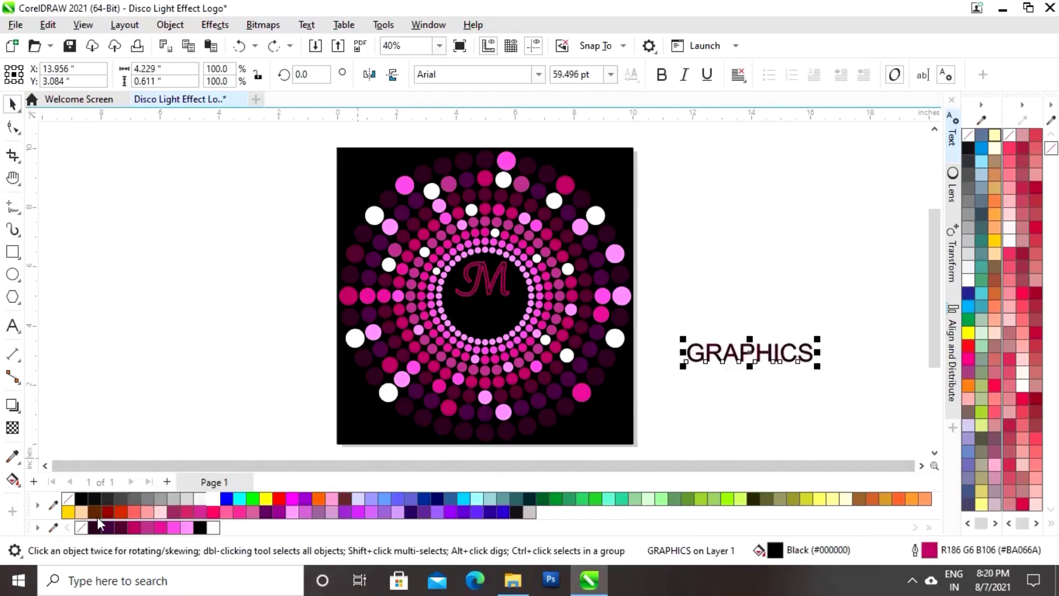
click(81, 528)
- Shrink the GRAPHICS text to about 2.49 inches wide and place it below the M in the central black circle
drag(765, 356, 435, 240)
key(z)
drag(522, 380, 515, 365)
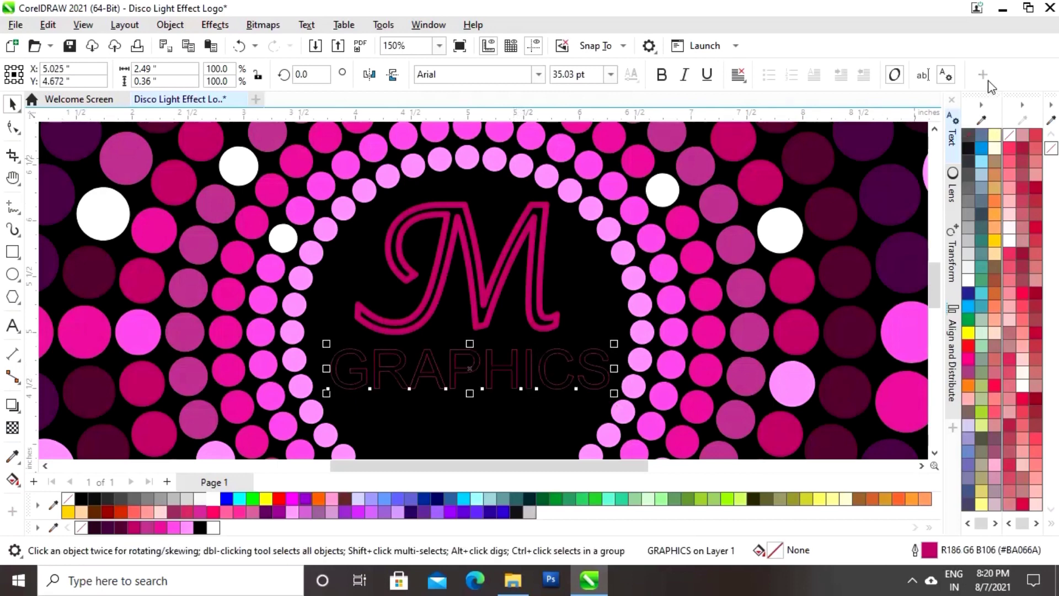
- Set the outline width of the GRAPHICS text to 1.5 pt
click(944, 143)
click(843, 282)
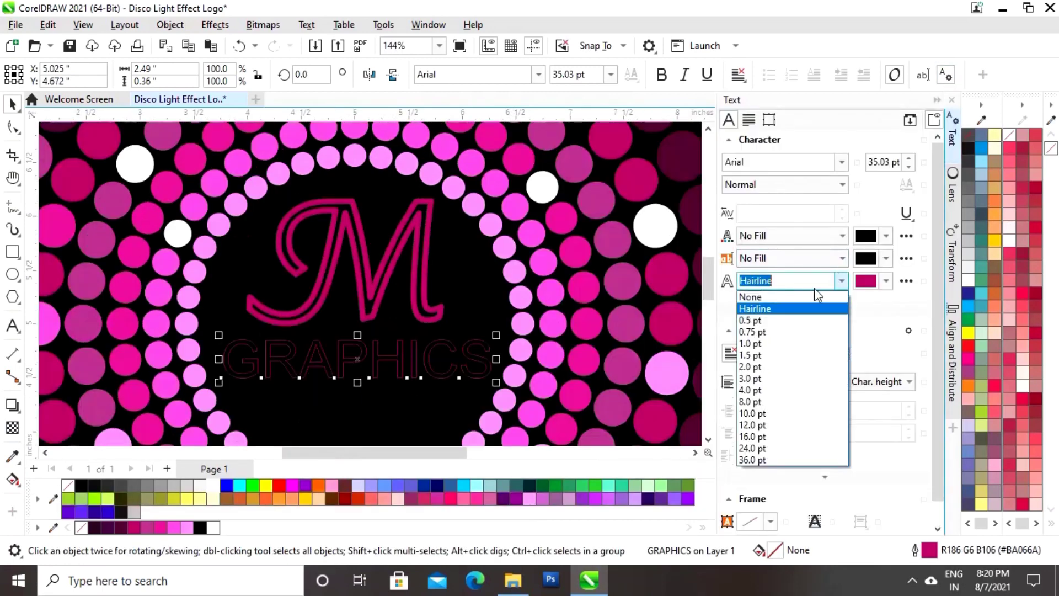
click(769, 372)
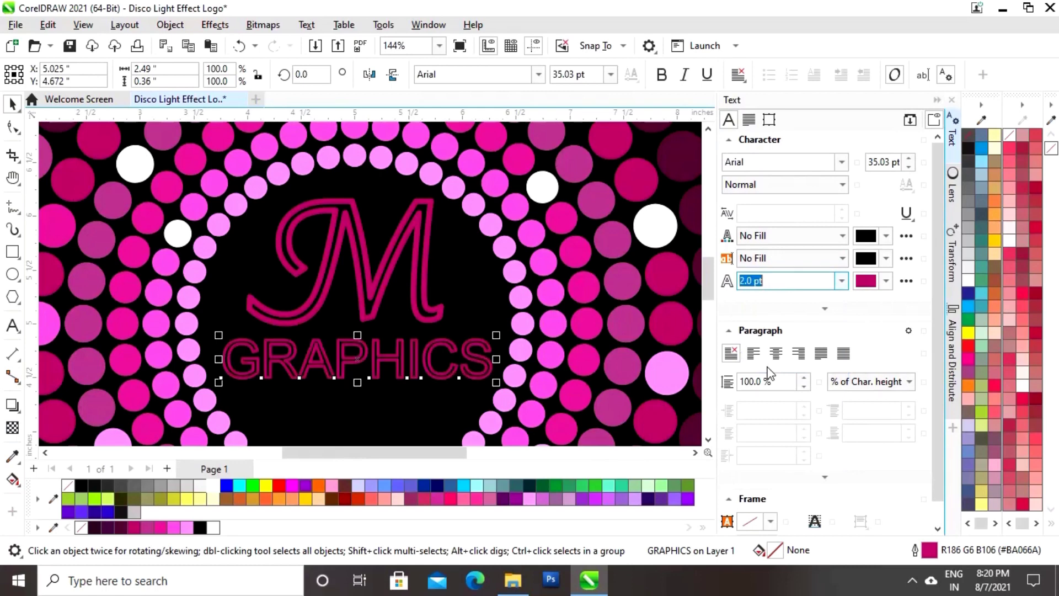
click(843, 281)
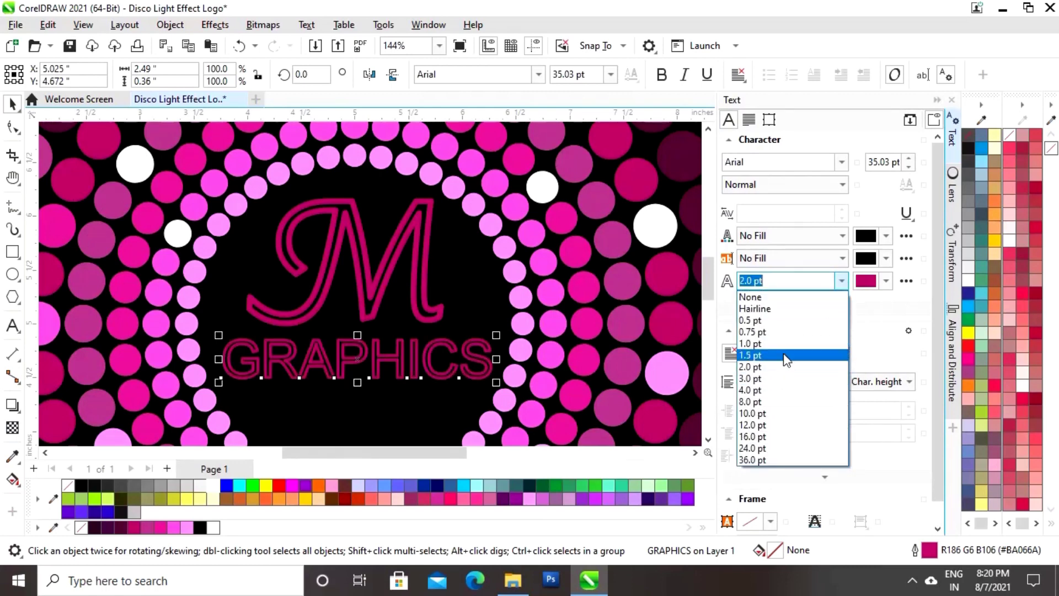
click(787, 355)
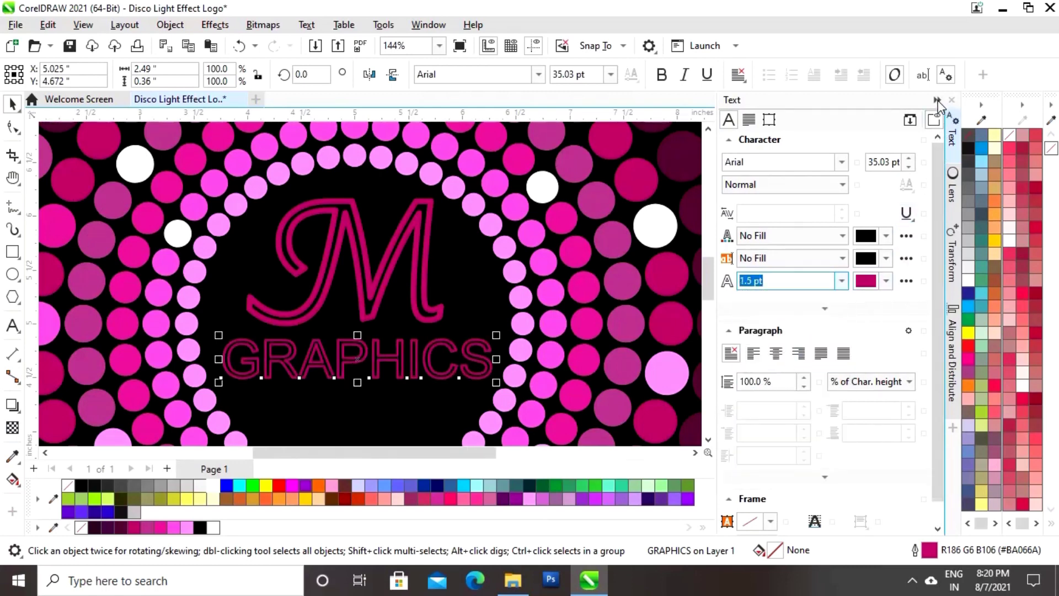
click(937, 100)
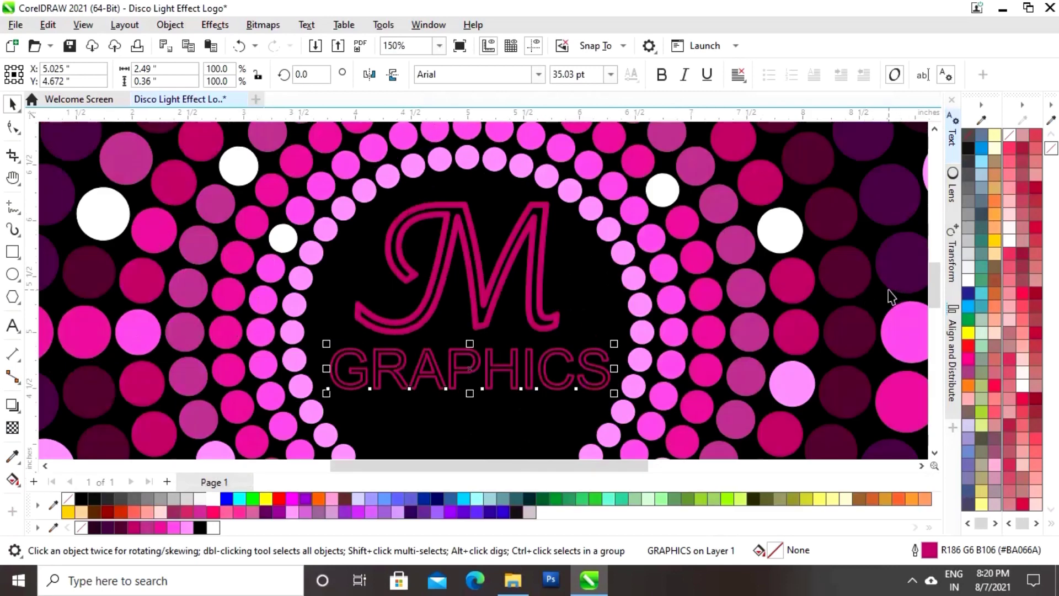
key(Escape)
key(shift+F4)
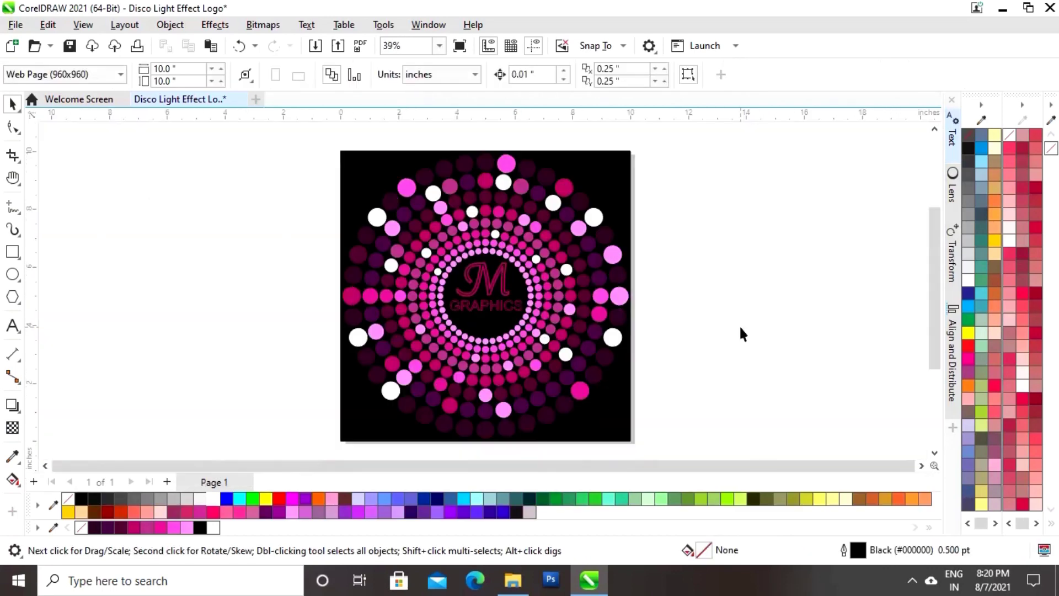
- Move the M and GRAPHICS text together down to the middle of the central black circle and preview the design full-screen
scroll(552, 249, down, 1)
click(486, 237)
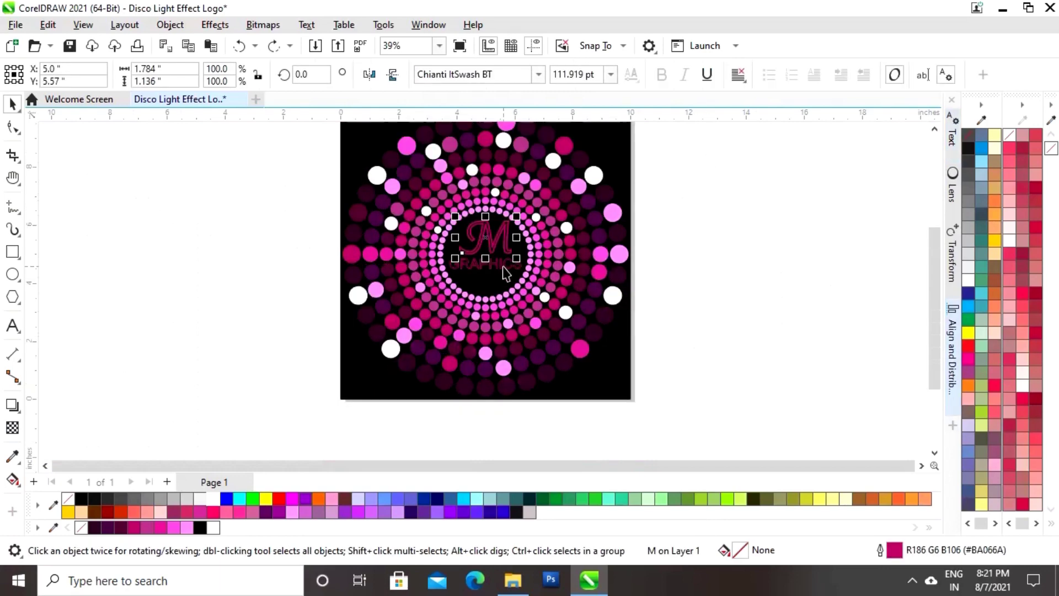
shift+click(486, 269)
drag(491, 250, 491, 250)
key(Up)
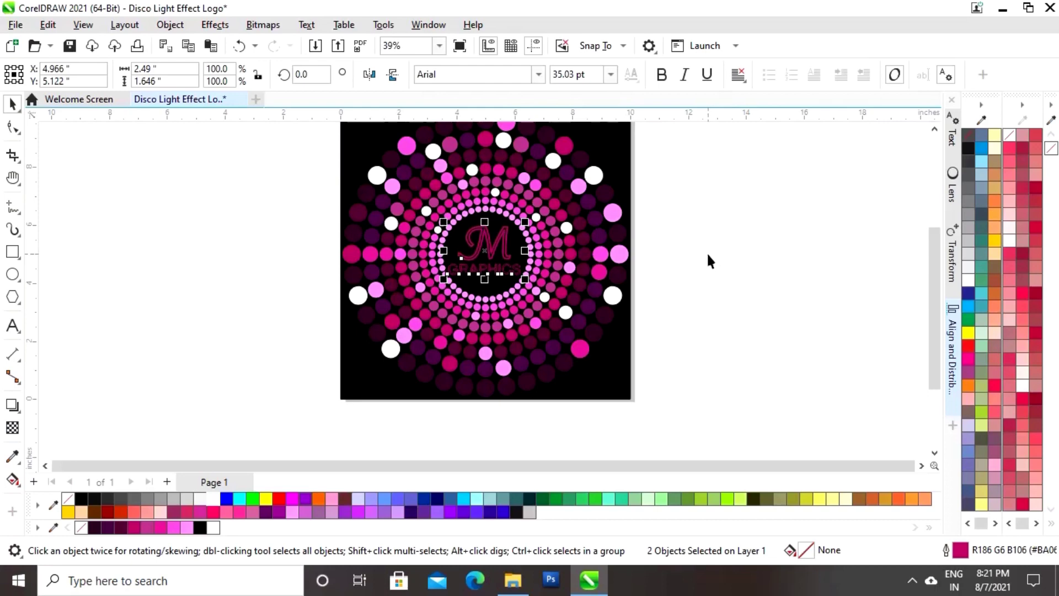
click(723, 313)
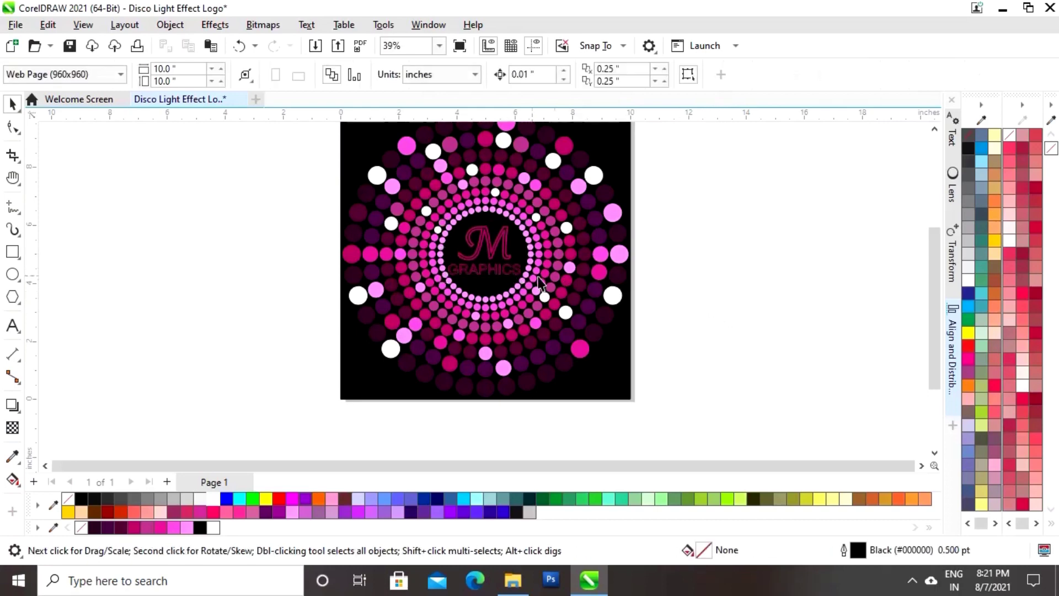
key(shift+F4)
key(F9)
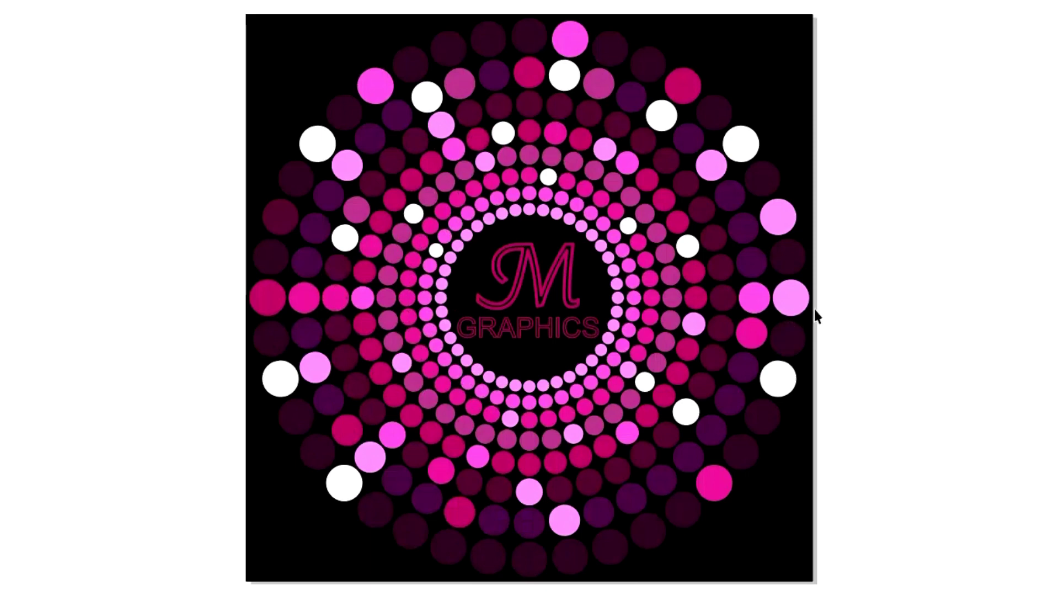
key(Escape)
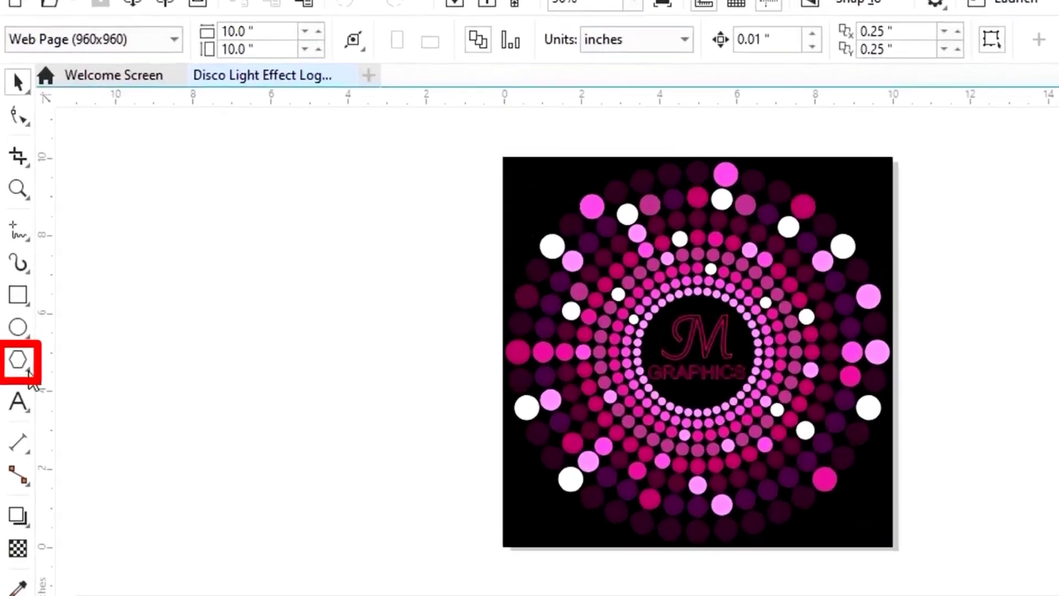
- Draw a four-pointed star with sharpness 53, about 2.64 inches wide, in the empty area beside the black square
click(20, 303)
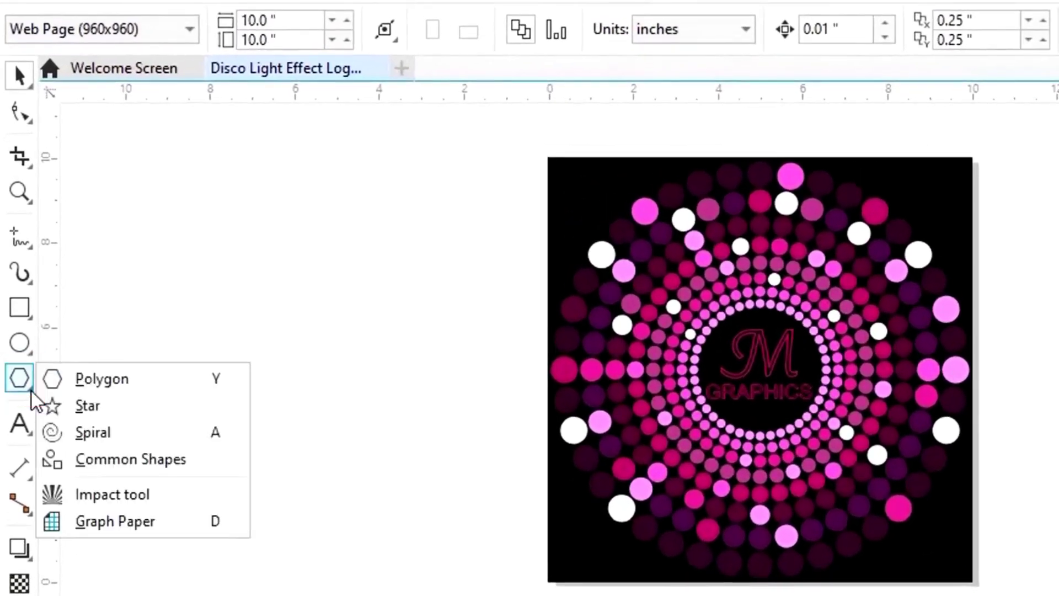
click(81, 410)
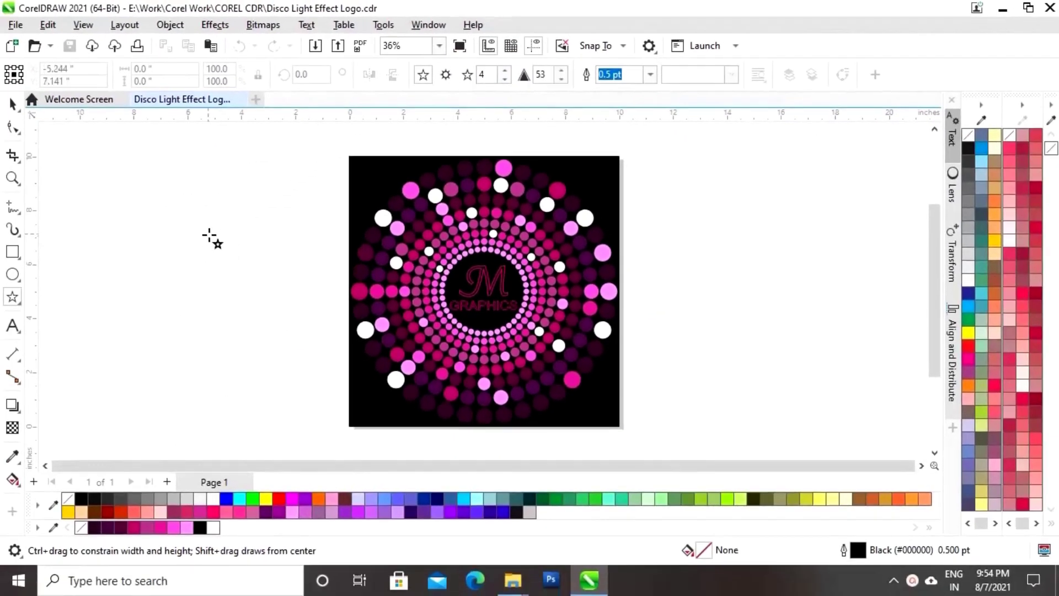
drag(0, 410, 1, 498)
drag(228, 255, 248, 276)
- Pull the star's inner nodes close to its centre to form thin spikes with a sharpness of 93
click(12, 128)
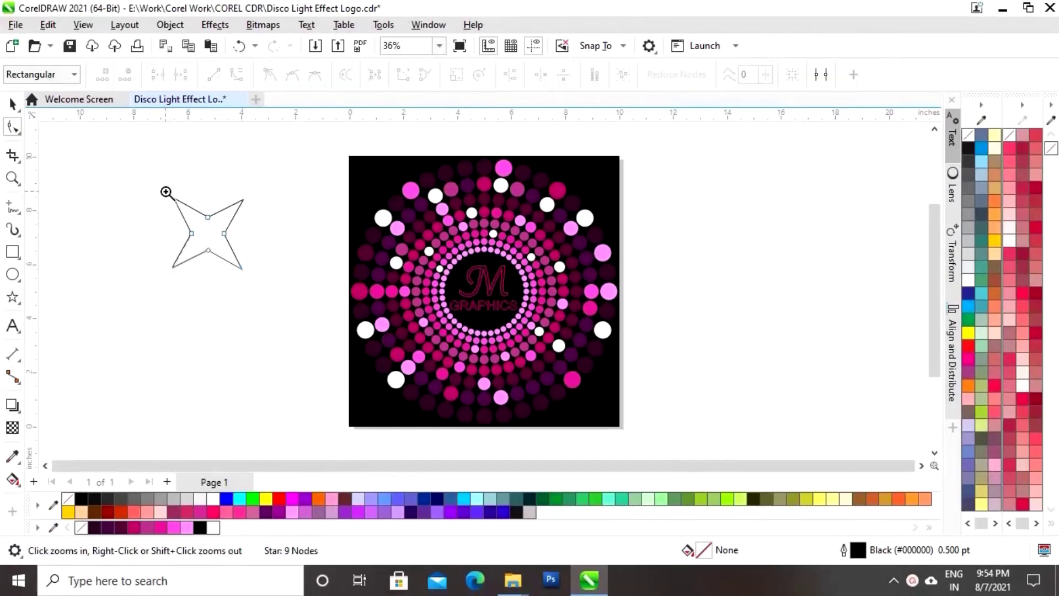
click(265, 286)
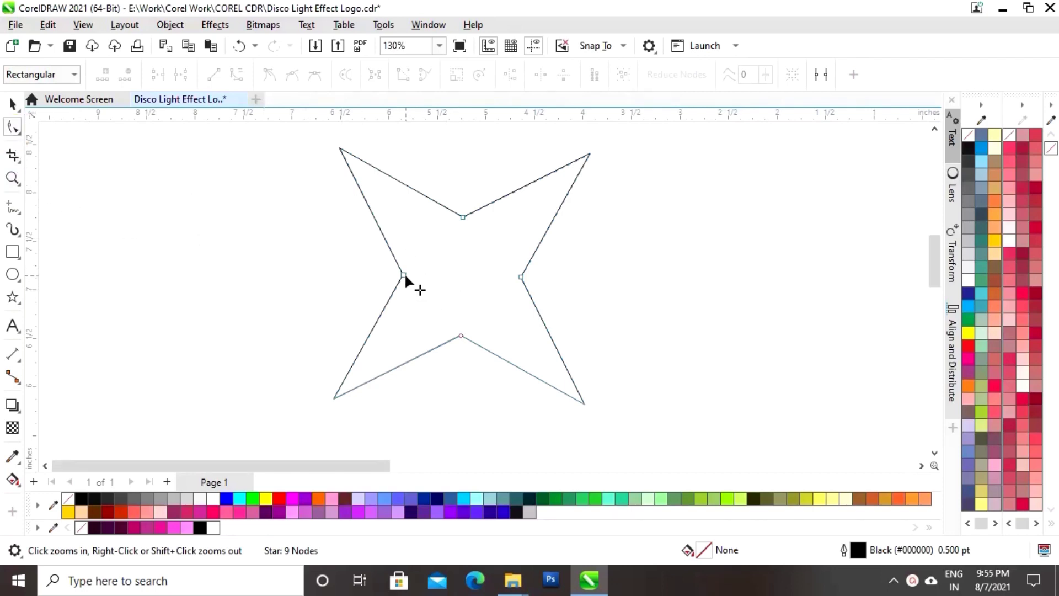
drag(405, 274, 454, 275)
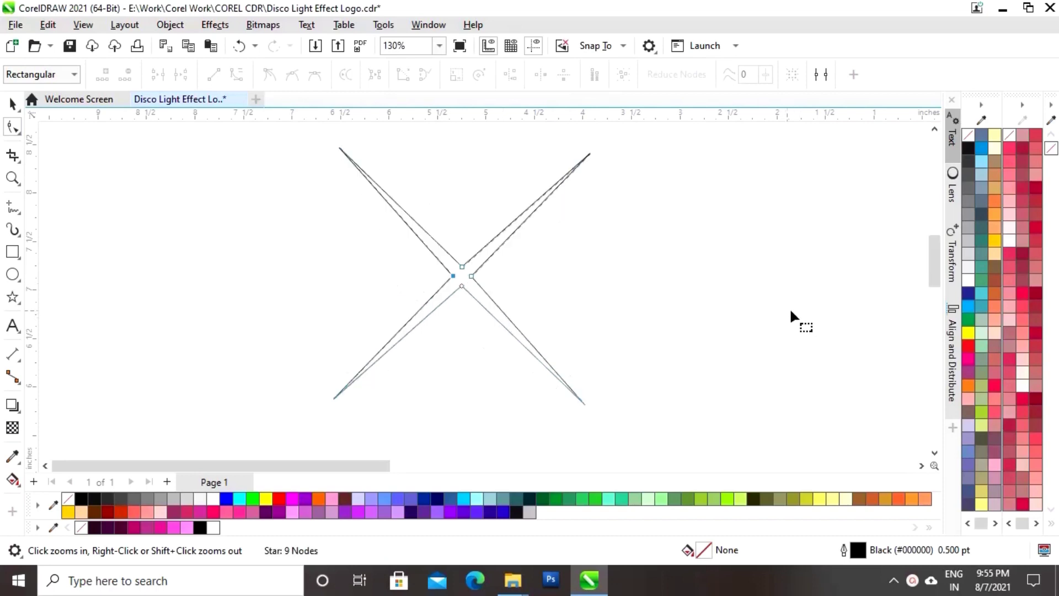
click(12, 103)
scroll(160, 204, down, 4)
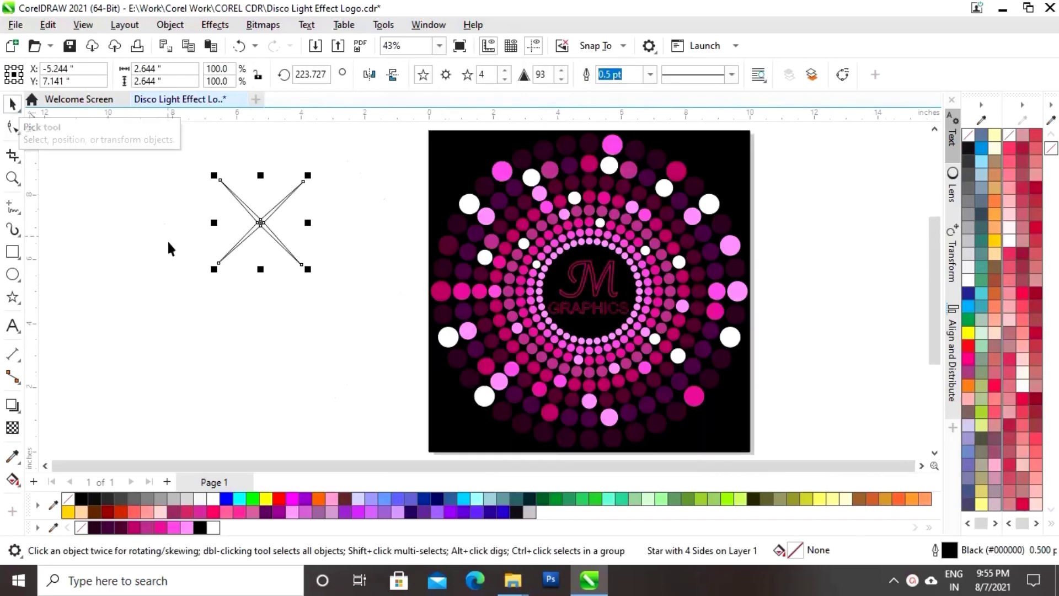
- Shrink the star to about 1.85 inches and place it over the upper-left corner area of the black square
drag(267, 230, 422, 209)
drag(461, 151, 491, 177)
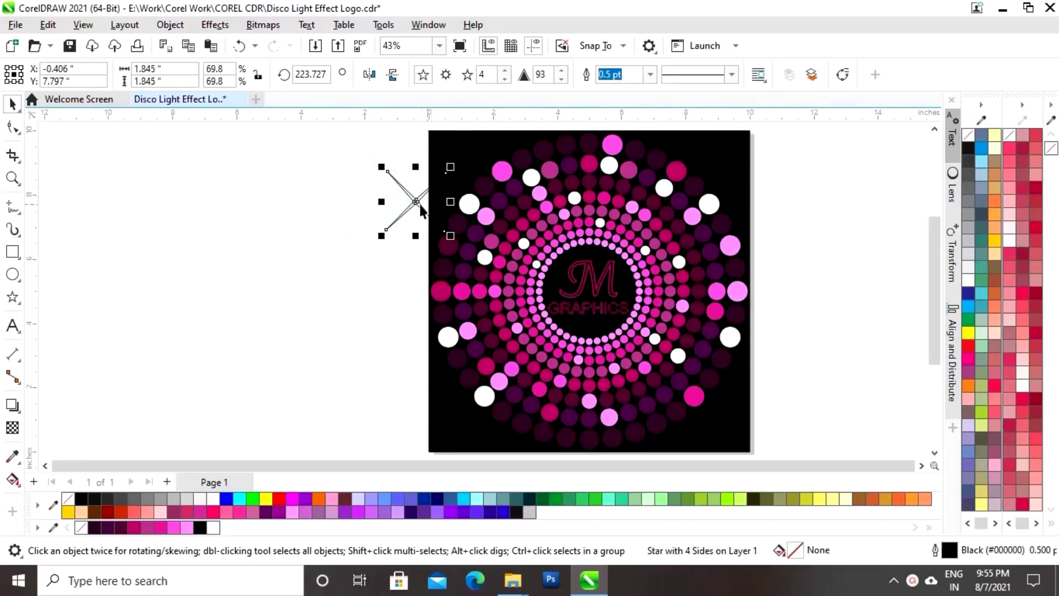
drag(416, 202, 329, 209)
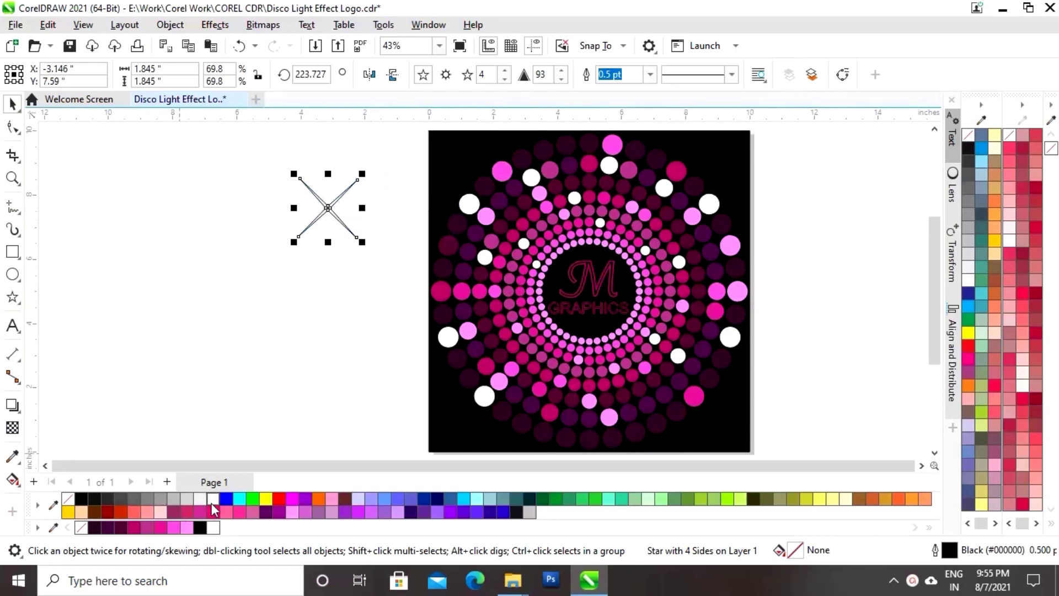
drag(328, 208, 452, 163)
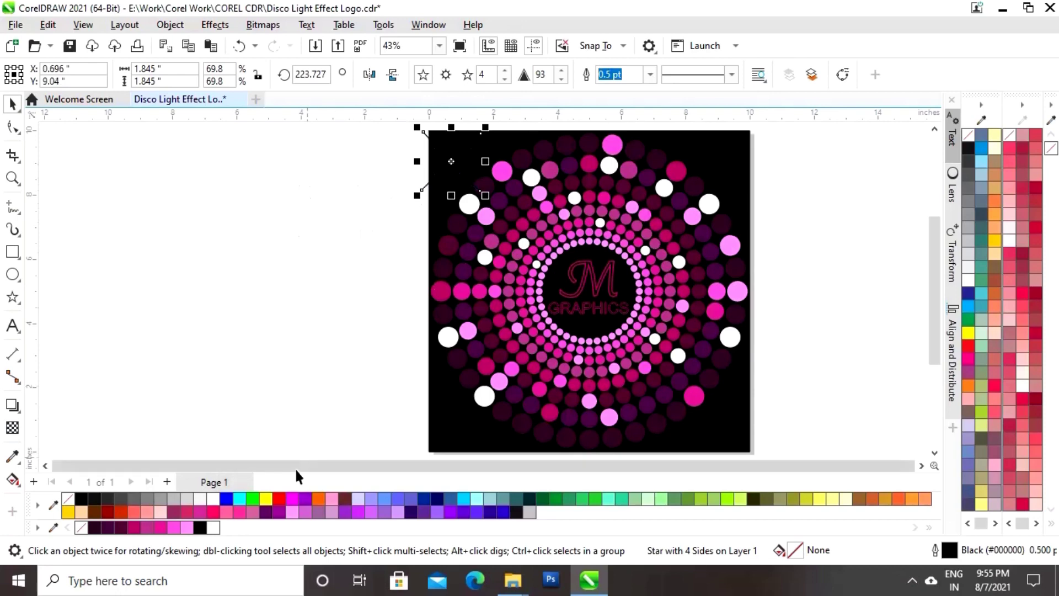
- Fill the star white with no outline and apply a Gaussian Blur with a radius of 15.2 pixels
click(217, 496)
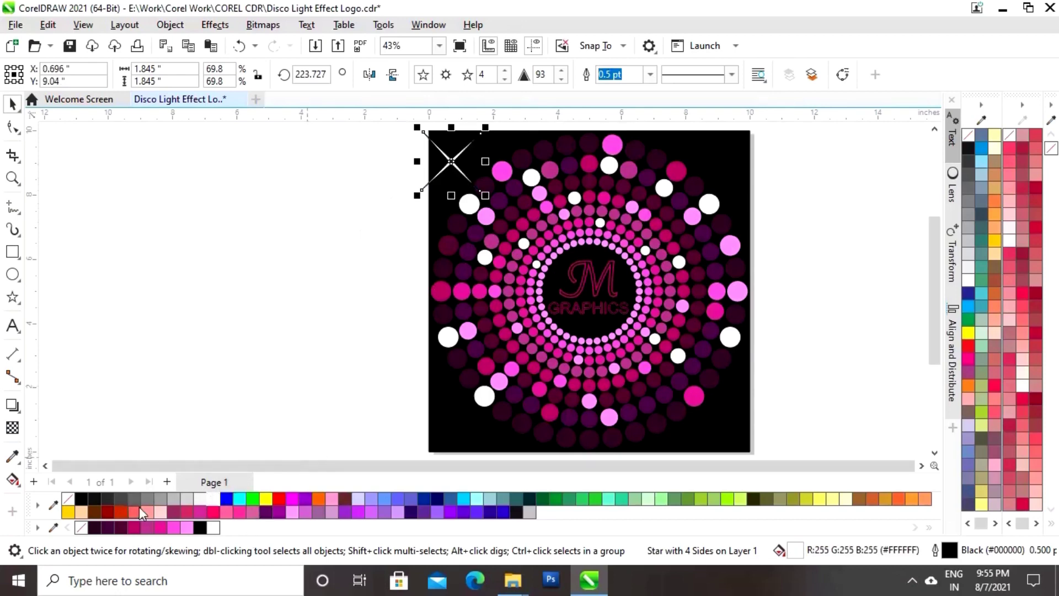
right_click(67, 500)
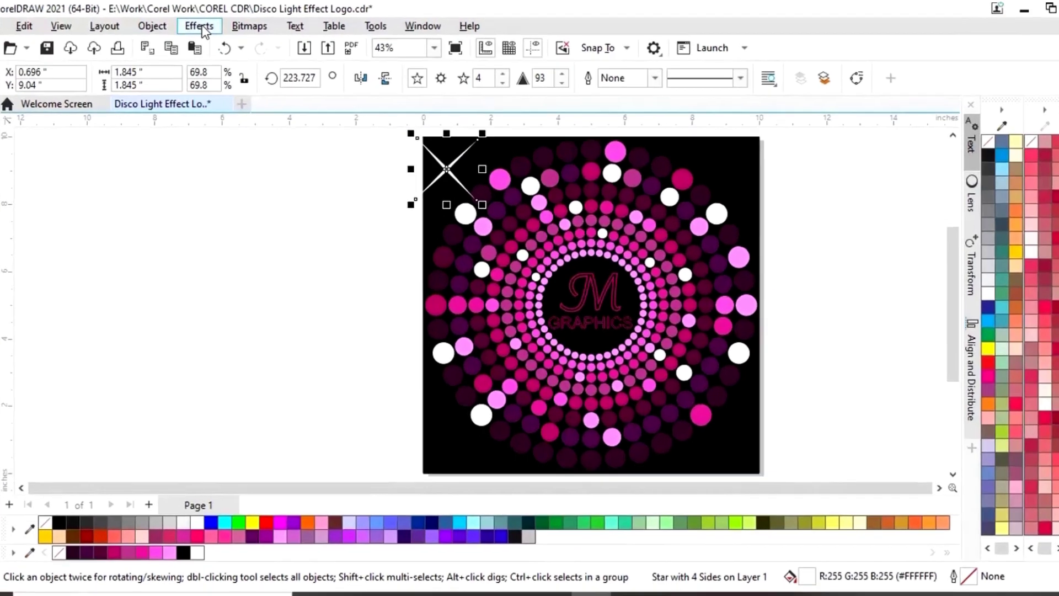
click(215, 24)
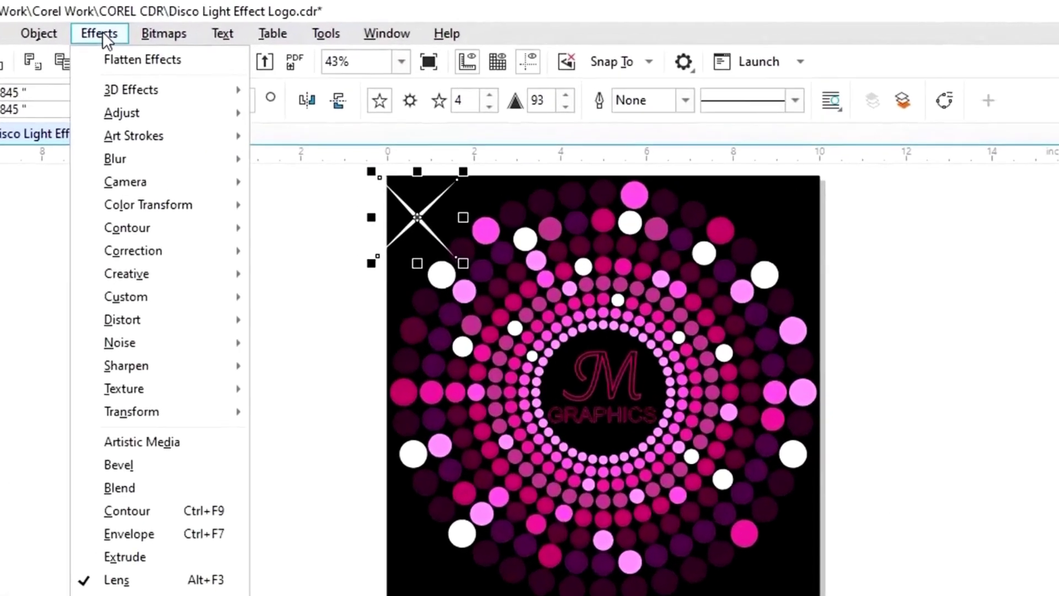
mouse_move(123, 168)
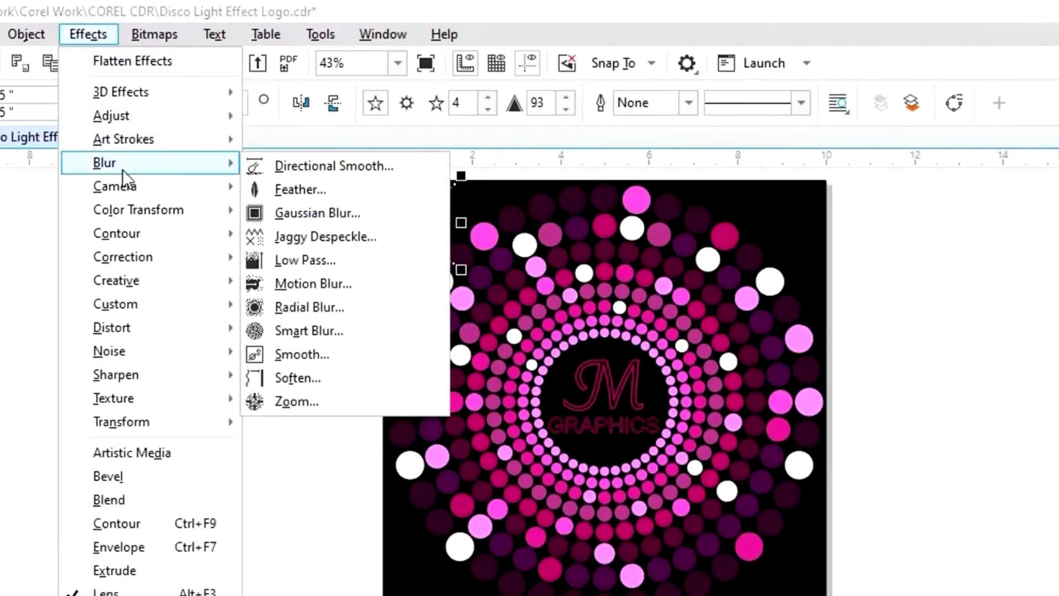
click(295, 213)
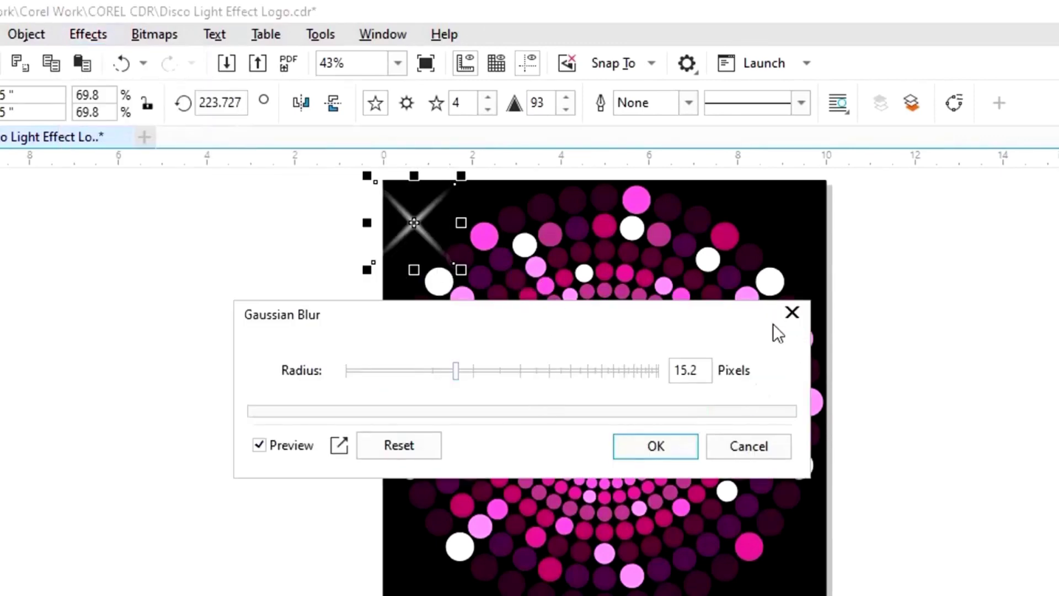
click(656, 447)
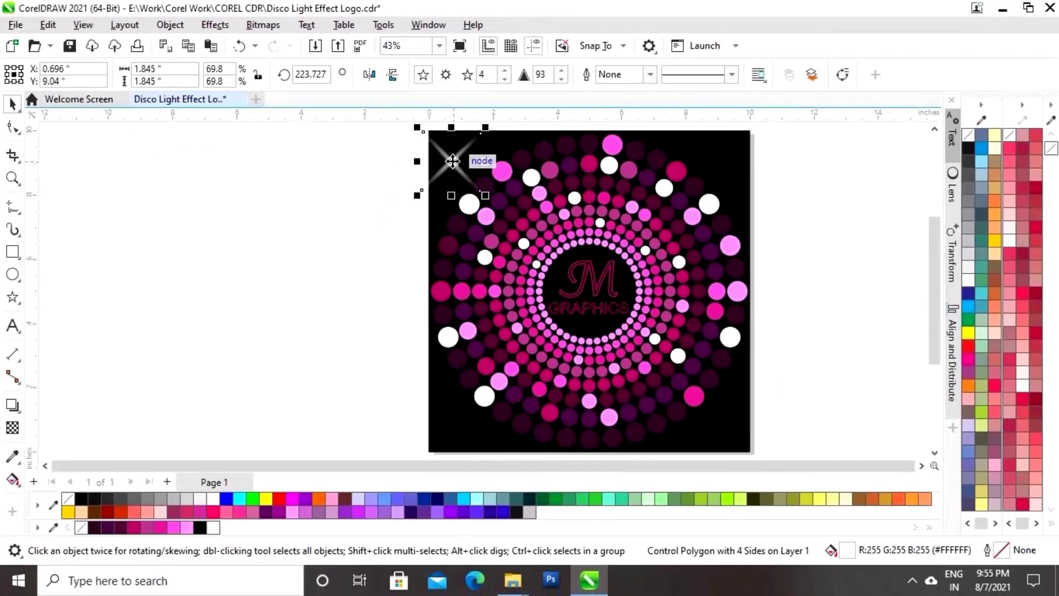
- Place copies of the blurred star over the white circles in the outer rings, including a smaller copy about 1.55 inches wide further in
drag(453, 161, 384, 303)
key(space)
key(space)
key(space)
key(space)
drag(381, 301, 379, 257)
drag(415, 221, 419, 244)
- Place copies of the smaller blurred star over the remaining small white circles in the inner rings
key(z)
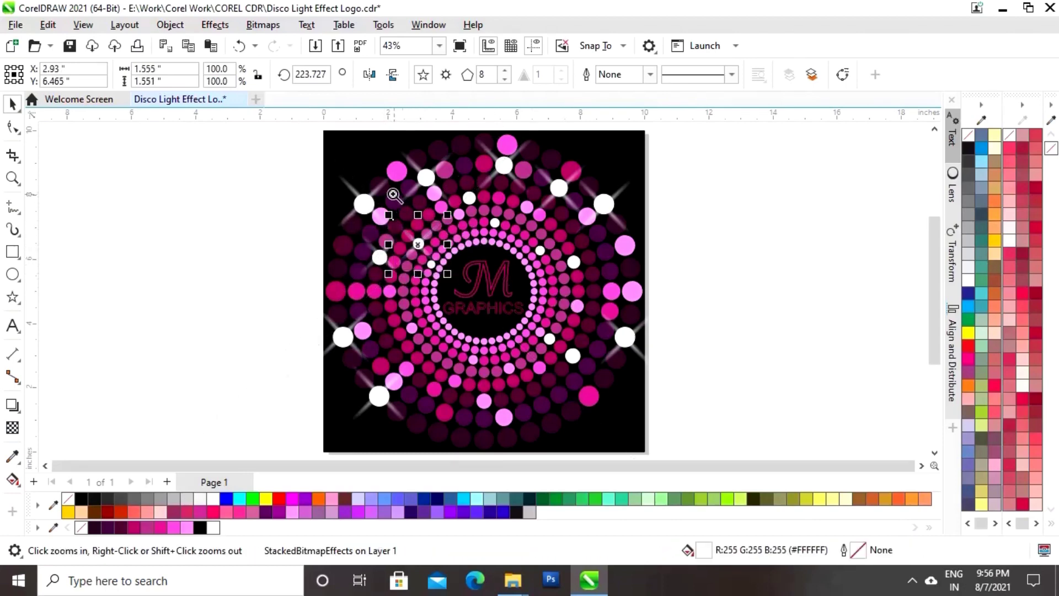
drag(376, 175, 618, 412)
key(space)
drag(376, 229, 392, 253)
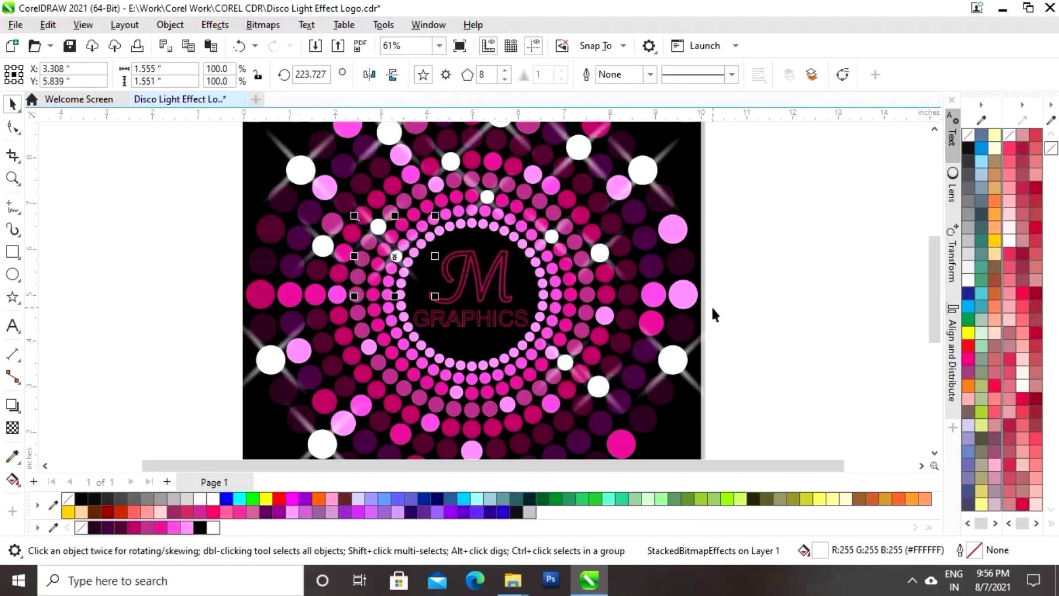
- Undo the last star copy beside the letter M and preview the finished design full-screen
key(ctrl+z)
key(shift+F4)
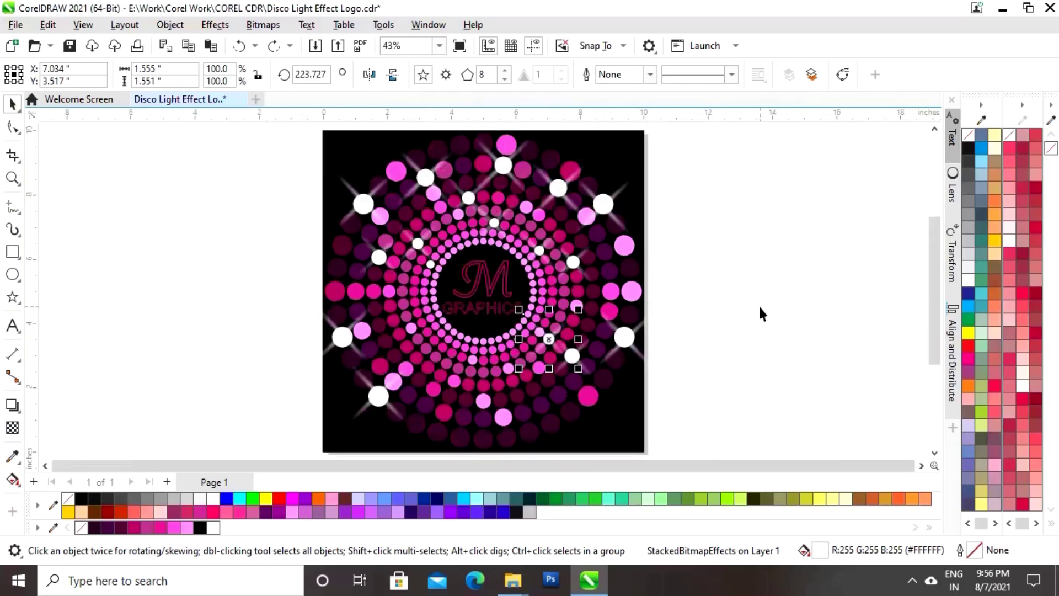
click(727, 255)
key(F9)
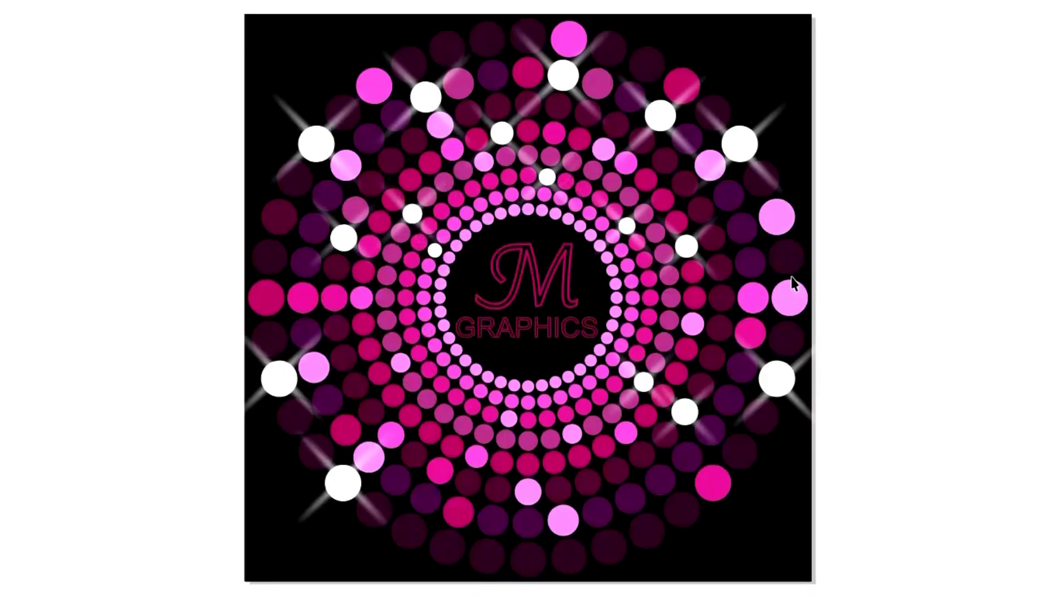